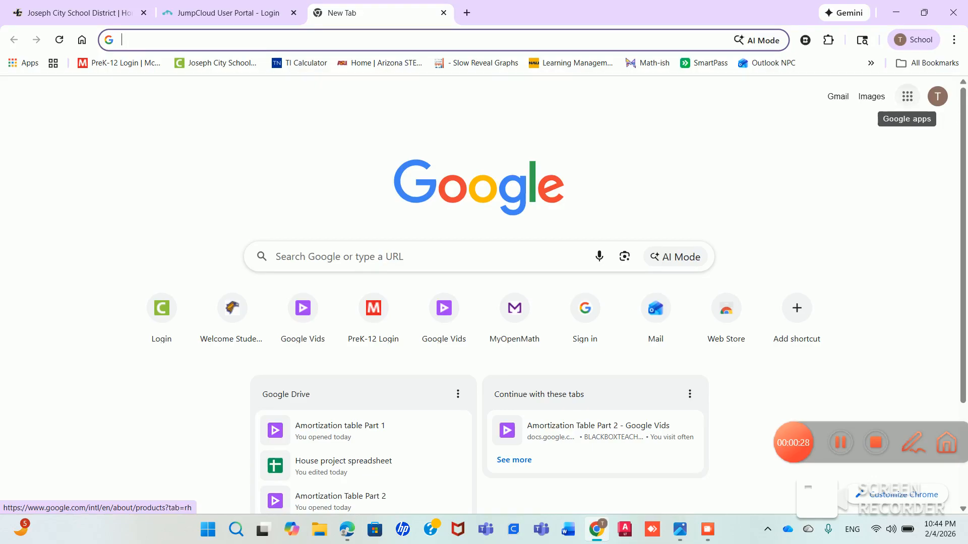
# Open Google Sheets and create a new blank spreadsheet.
pyautogui.click(907, 96)
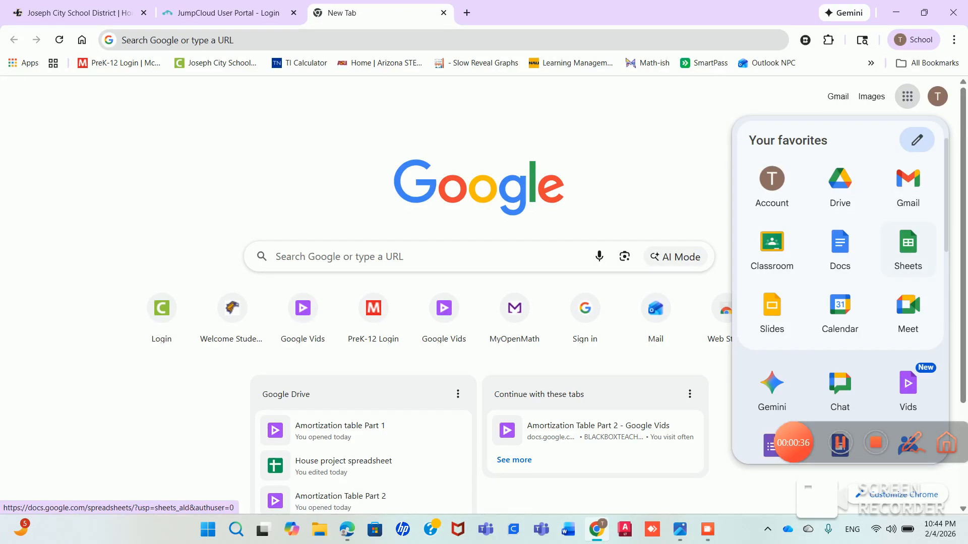
pyautogui.click(908, 246)
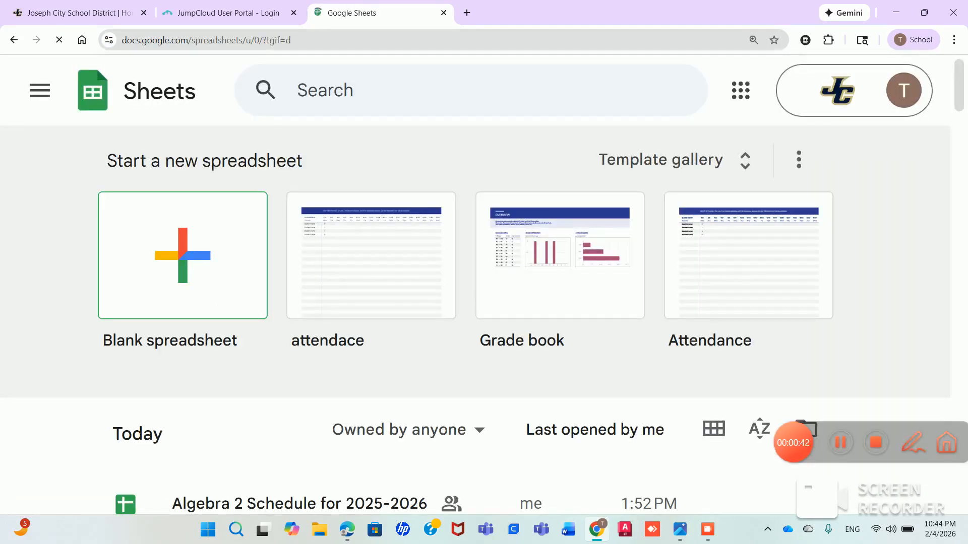
pyautogui.click(493, 291)
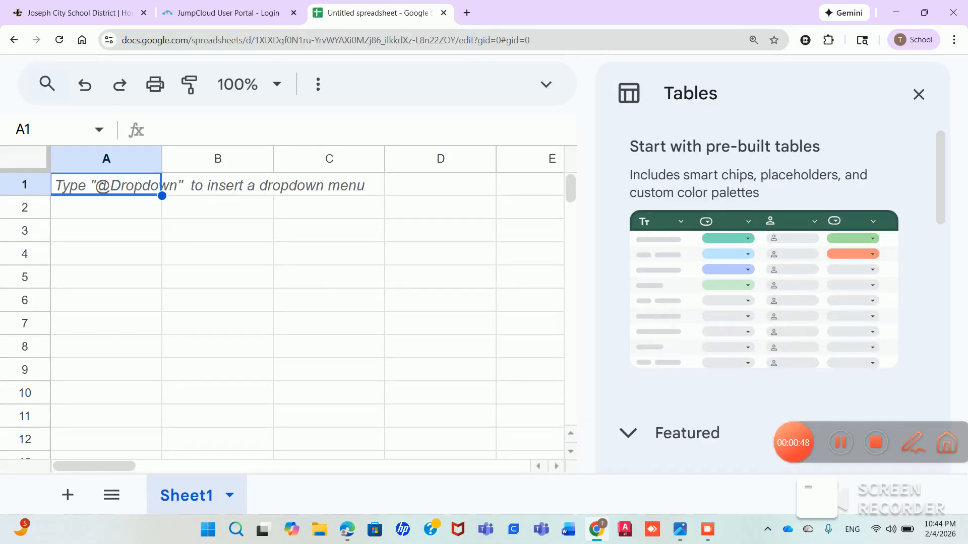
# Rename the spreadsheet "House Project" followed by the teacher's title and capitalized last name.
pyautogui.click(546, 84)
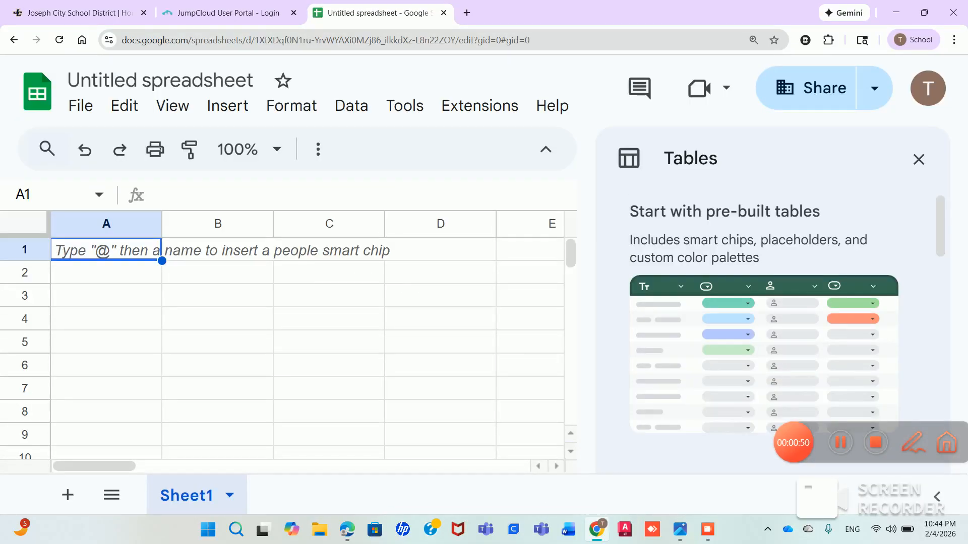
pyautogui.click(154, 84)
pyautogui.moveTo(254, 81); pyautogui.dragTo(67, 81)
pyautogui.write('Hous')
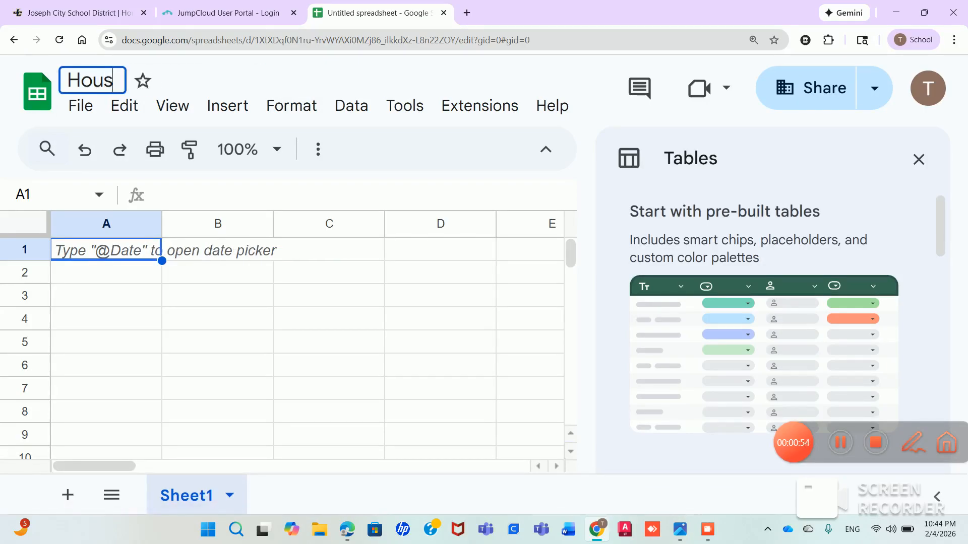
pyautogui.write('e project')
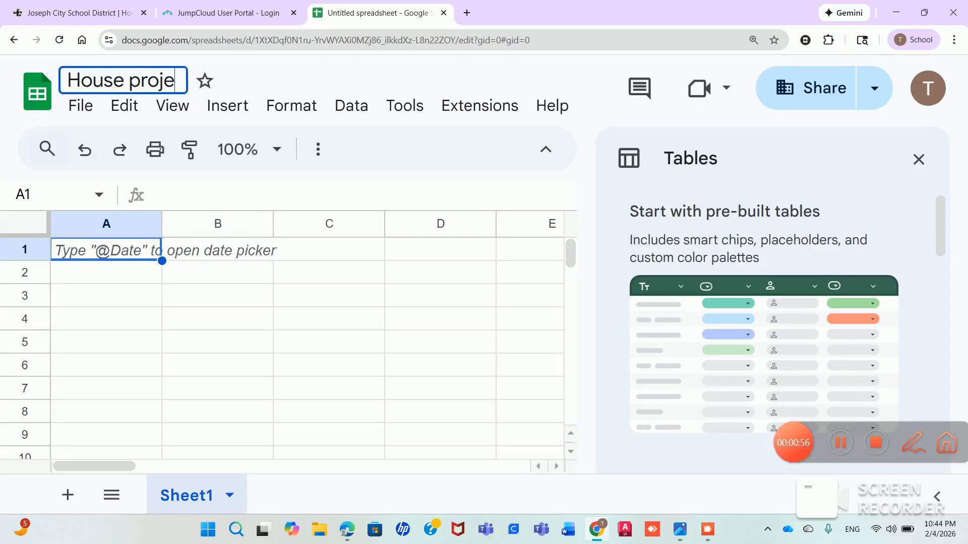
pyautogui.press('BackSpace')
pyautogui.press('BackSpace')
pyautogui.press('BackSpace')
pyautogui.press('BackSpace')
pyautogui.press('BackSpace')
pyautogui.press('BackSpace')
pyautogui.press('BackSpace')
pyautogui.press('BackSpace')
pyautogui.write('Pr')
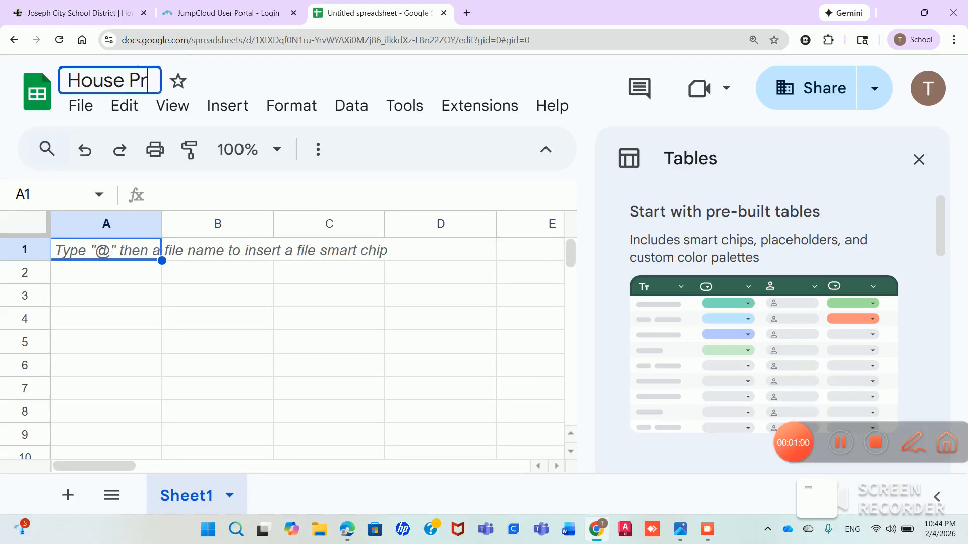
pyautogui.write('oject ')
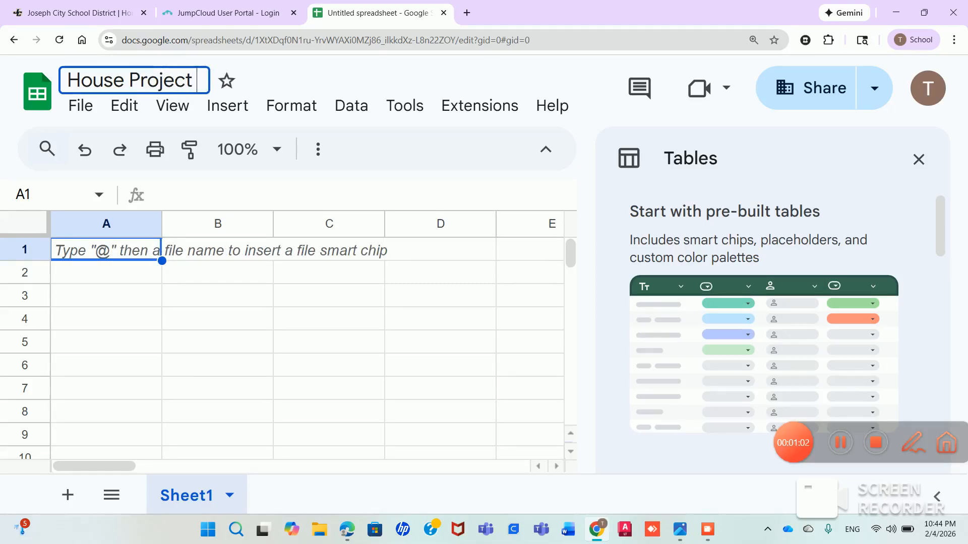
pyautogui.write('Mrs. larsen')
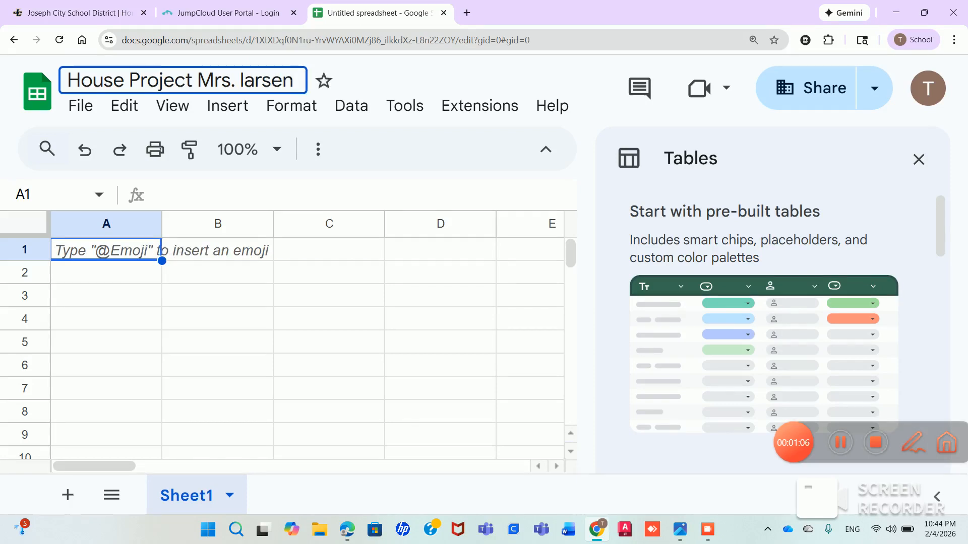
pyautogui.click(244, 81)
pyautogui.press('BackSpace')
pyautogui.write('L')
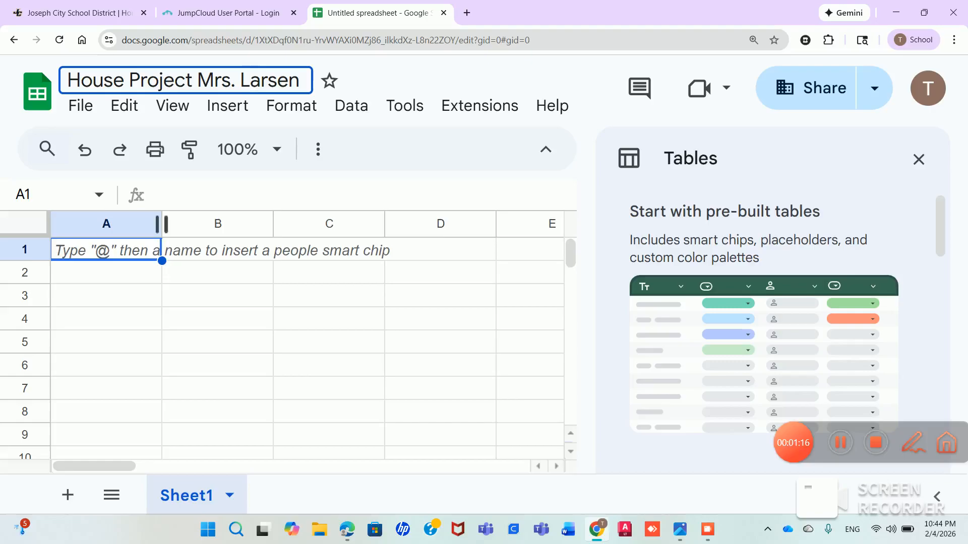
# Close the Tables suggestions, enter the label "Loan Amount (House Price)" in cell B2, and widen column B to fit it.
pyautogui.click(218, 273)
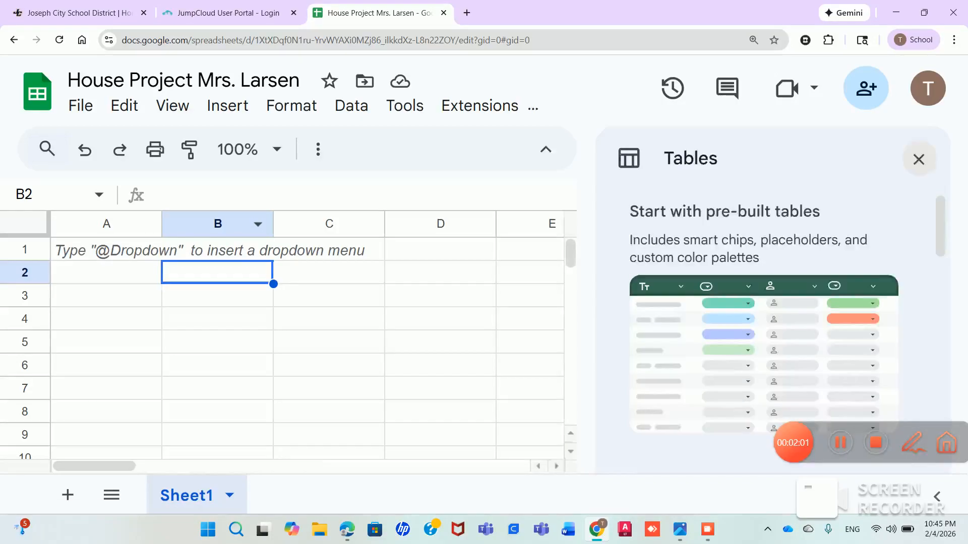
pyautogui.click(919, 159)
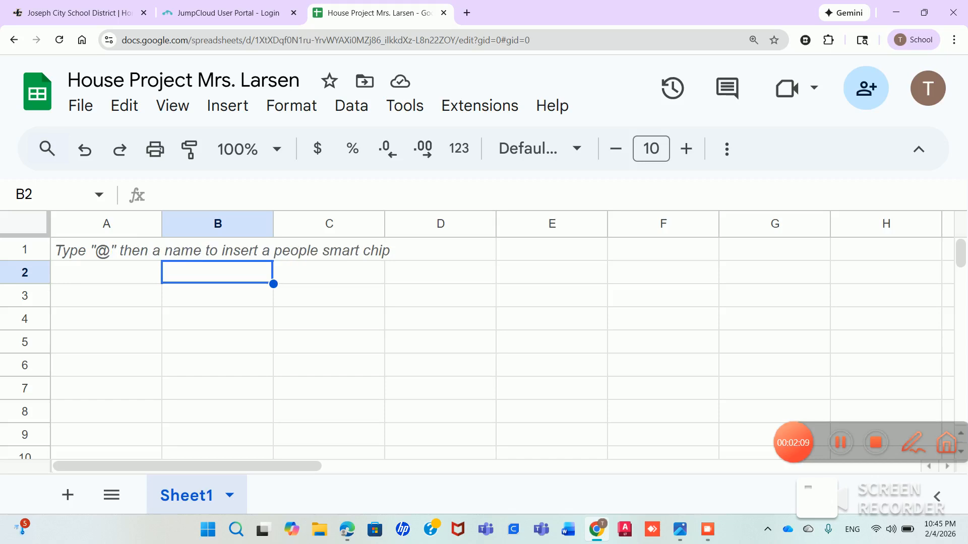
pyautogui.press('Return')
pyautogui.write('Loan Amount (')
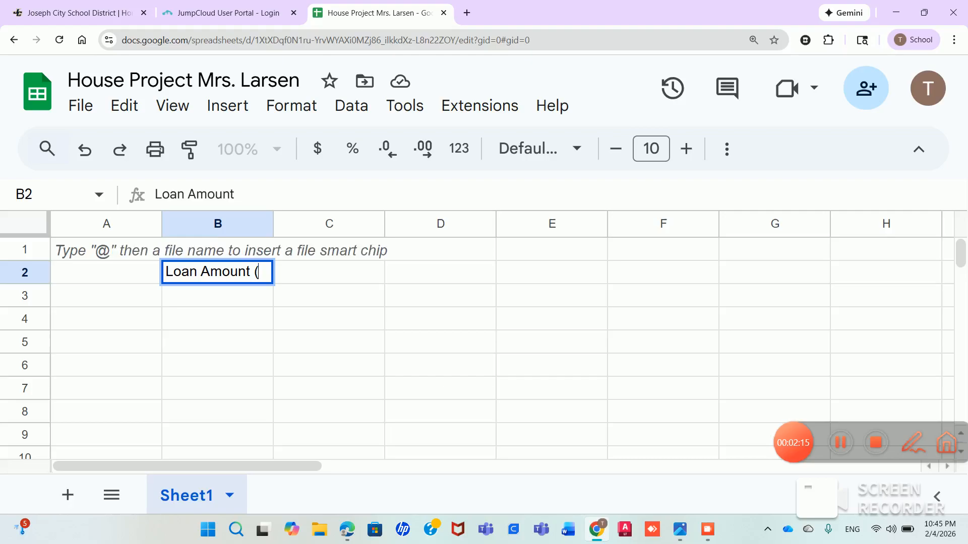
pyautogui.write('House ')
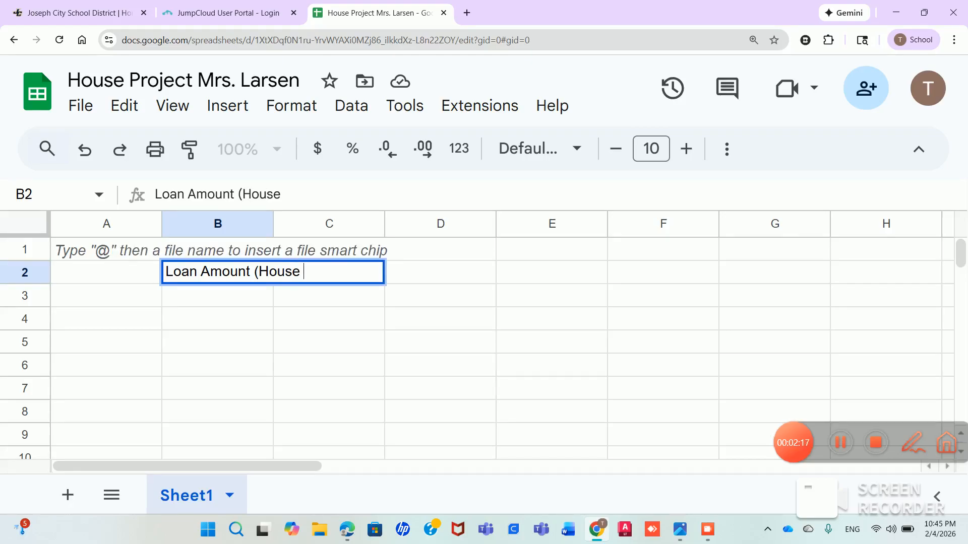
pyautogui.write('Price)')
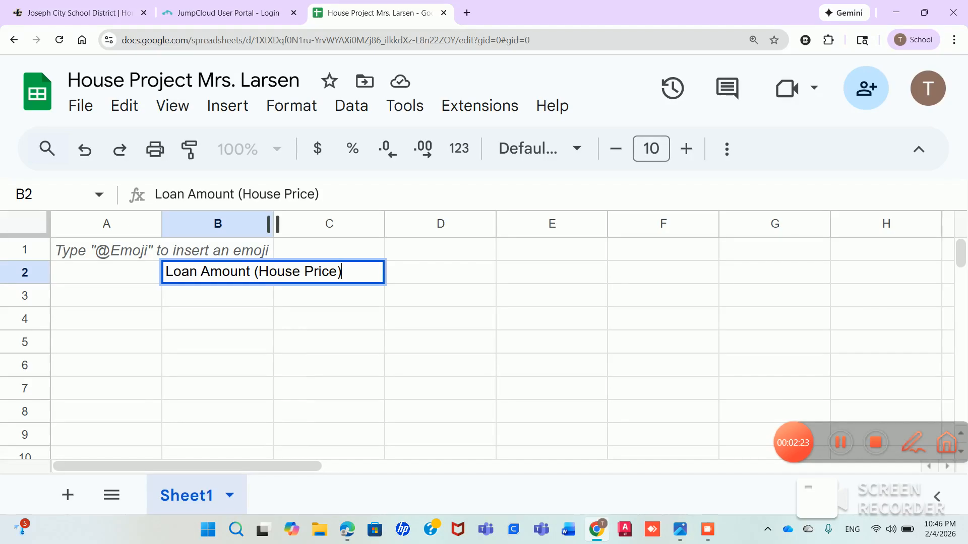
pyautogui.moveTo(273, 223); pyautogui.dragTo(403, 223)
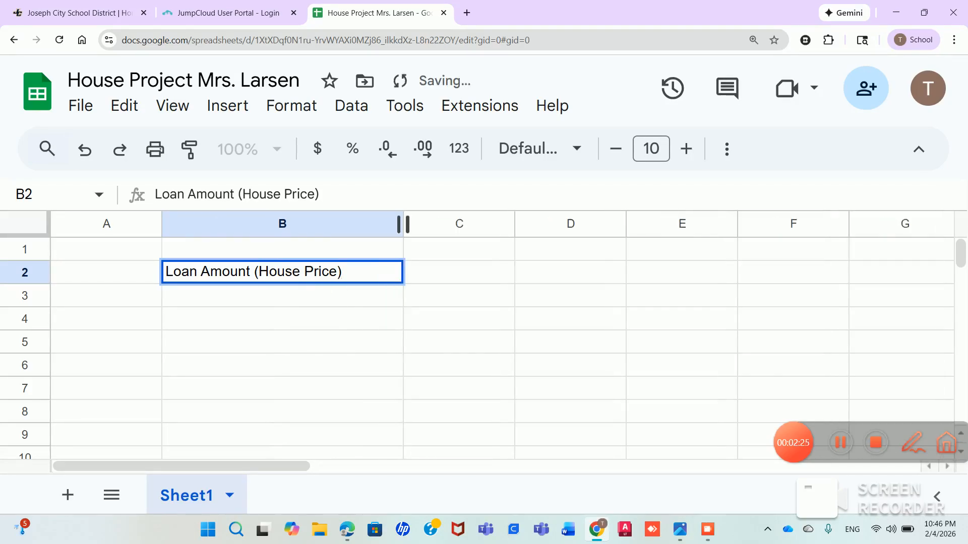
pyautogui.press('Return')
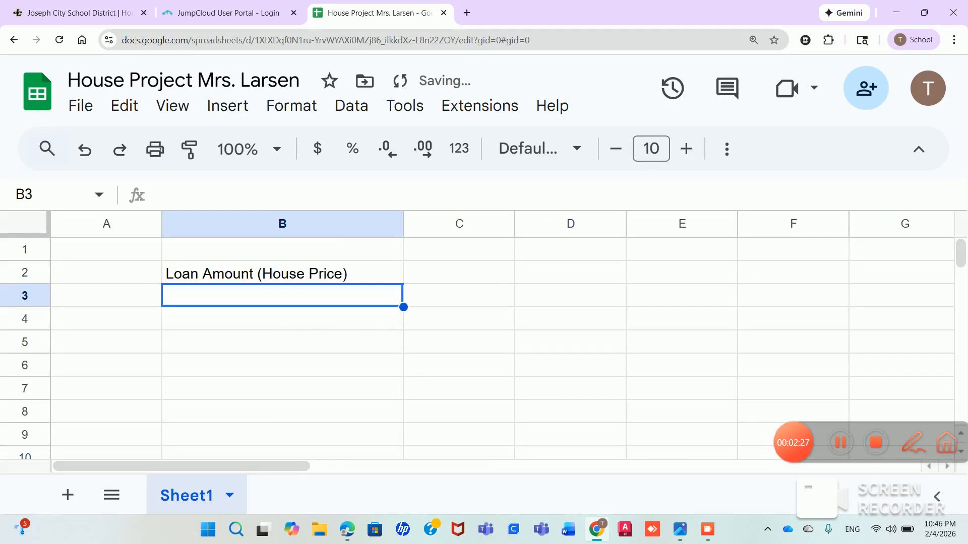
# Enter the label "APR (rate)" in cell B4 and the rate 5% in cell B5.
pyautogui.click(459, 273)
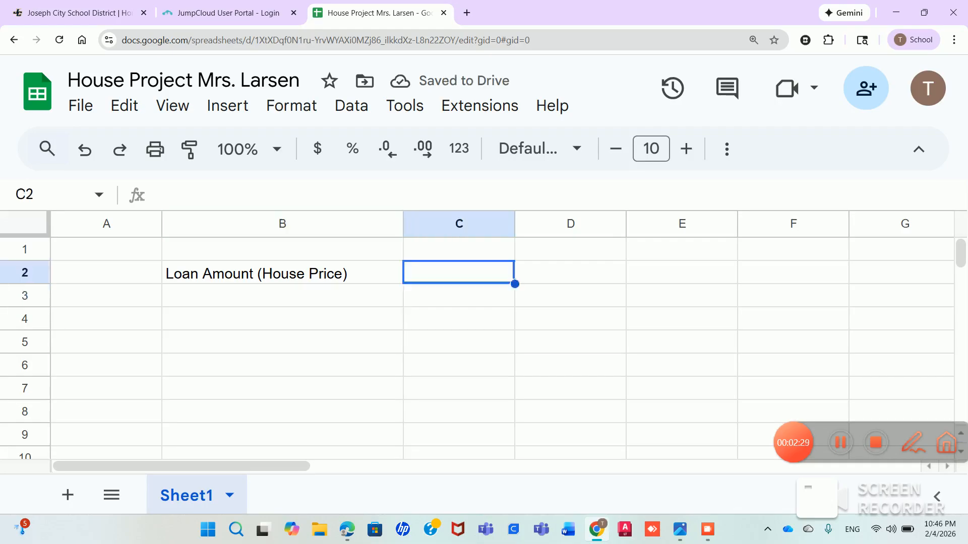
pyautogui.click(282, 296)
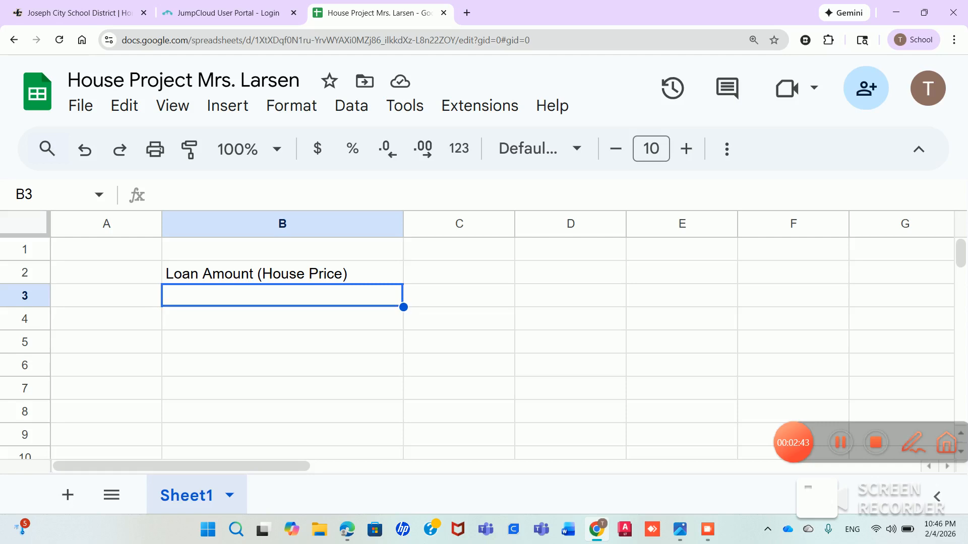
pyautogui.click(282, 319)
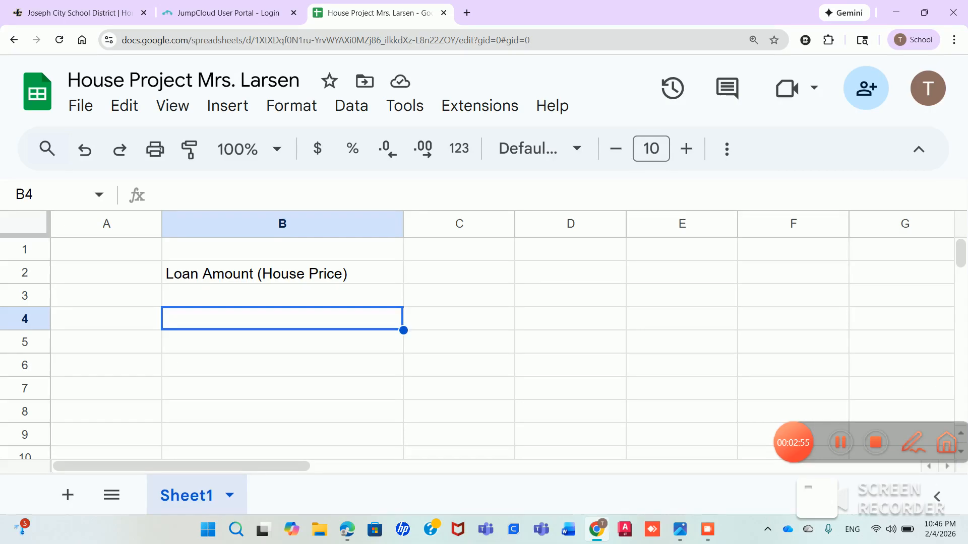
pyautogui.write('A')
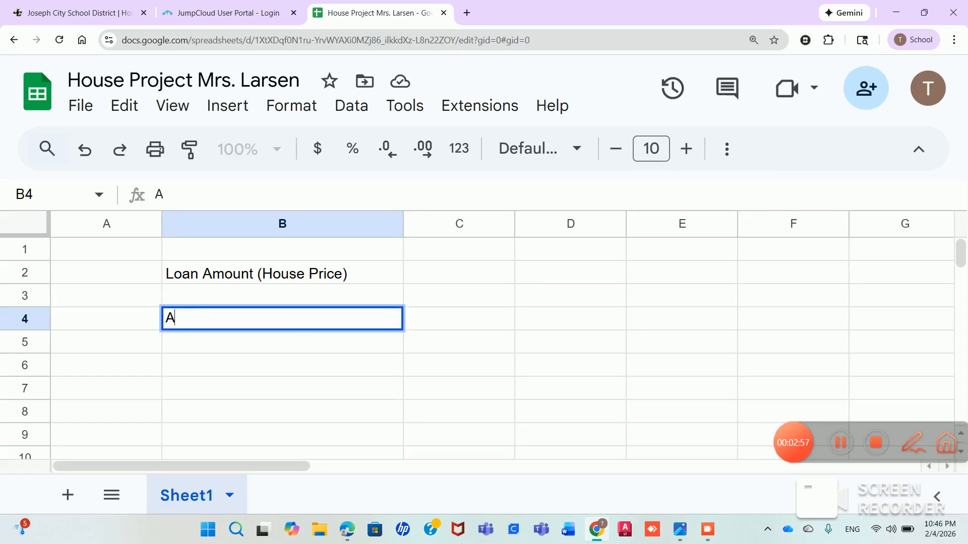
pyautogui.write('PR (rate)')
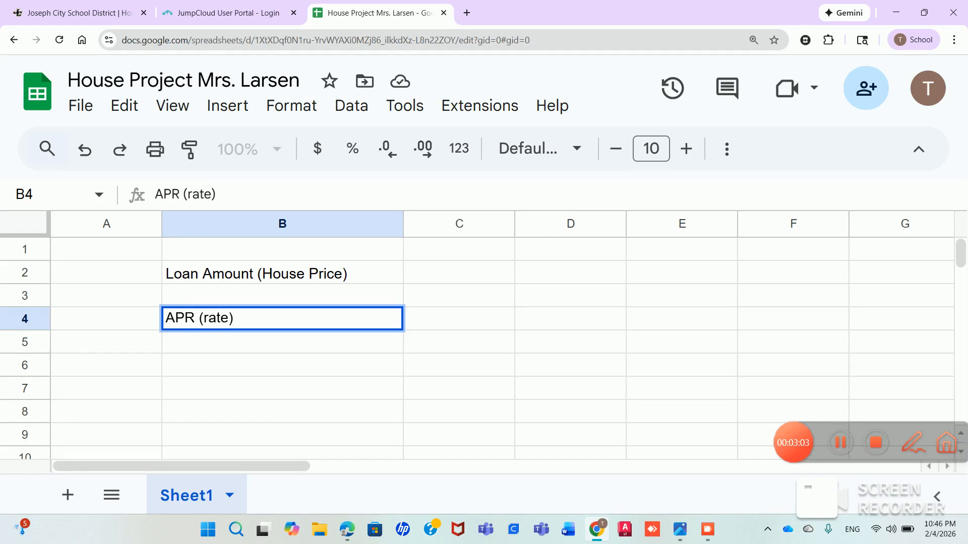
pyautogui.press('Return')
pyautogui.write('5')
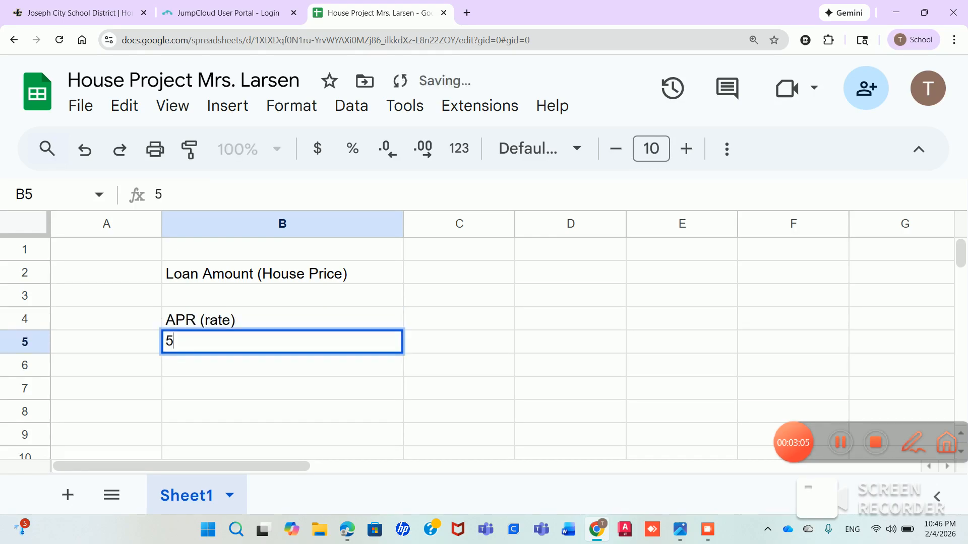
pyautogui.write('%')
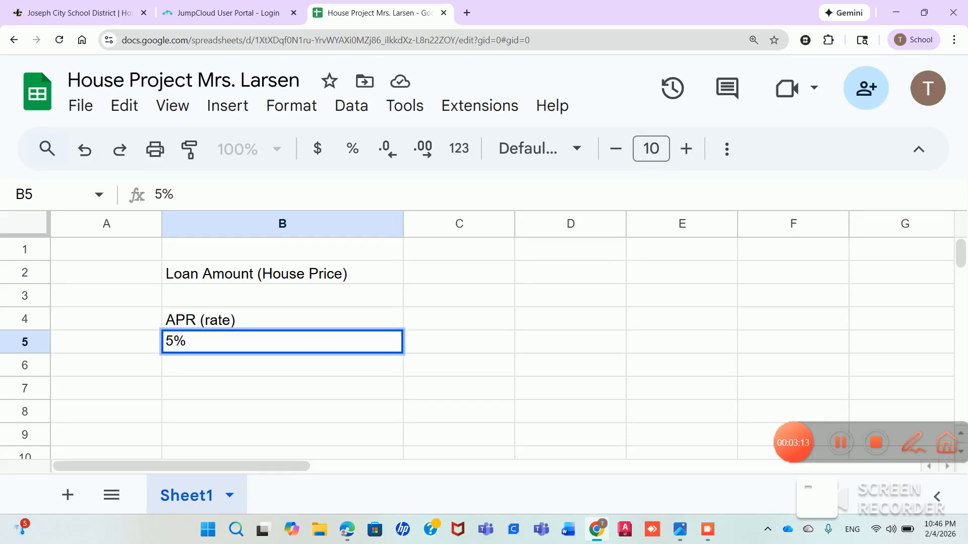
# Enter the label "Loan Term" in cell C2 and the value 30 in cell C3.
pyautogui.click(458, 273)
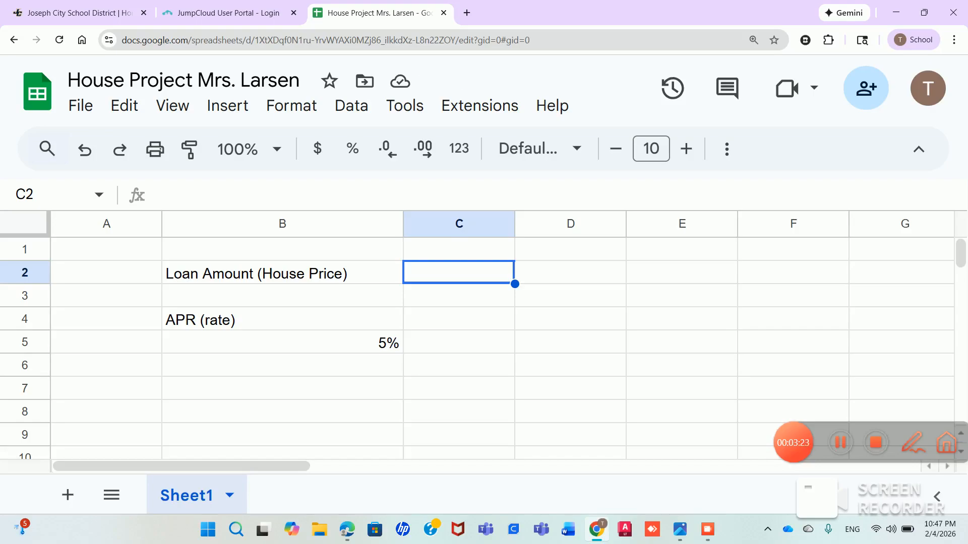
pyautogui.write('Lo')
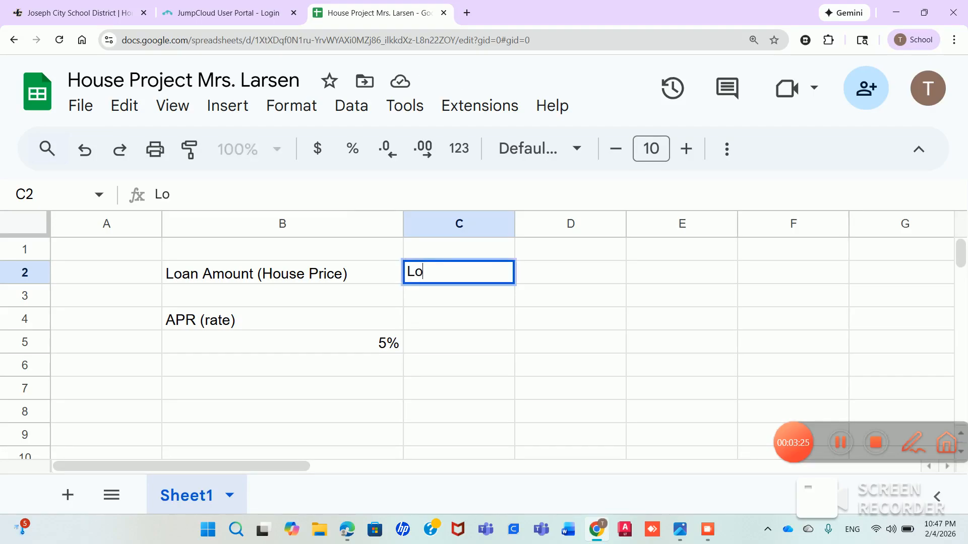
pyautogui.write('an Term')
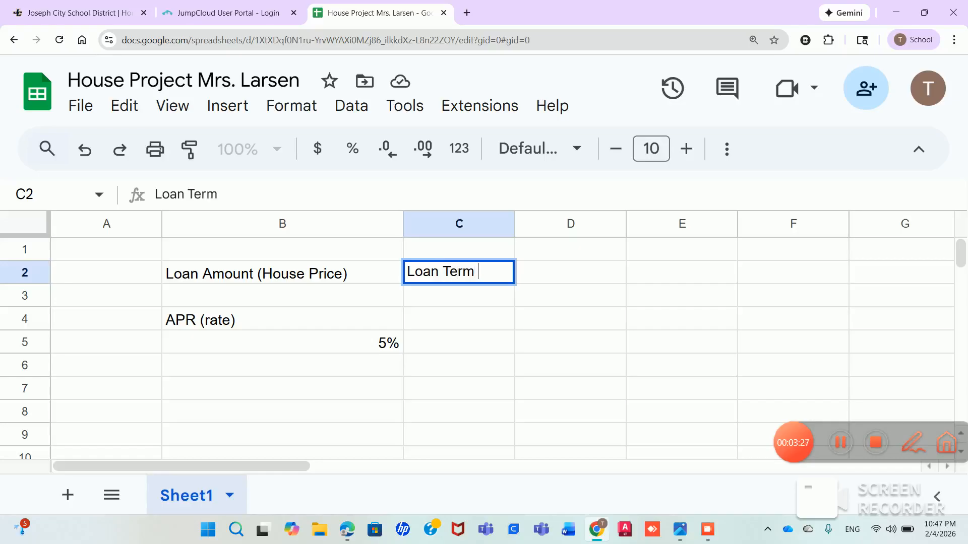
pyautogui.press('Return')
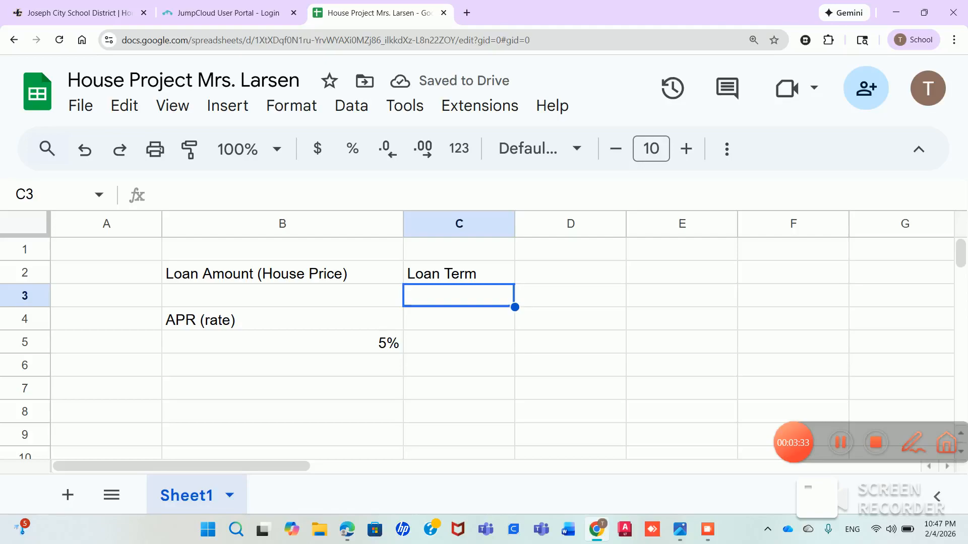
pyautogui.write('30')
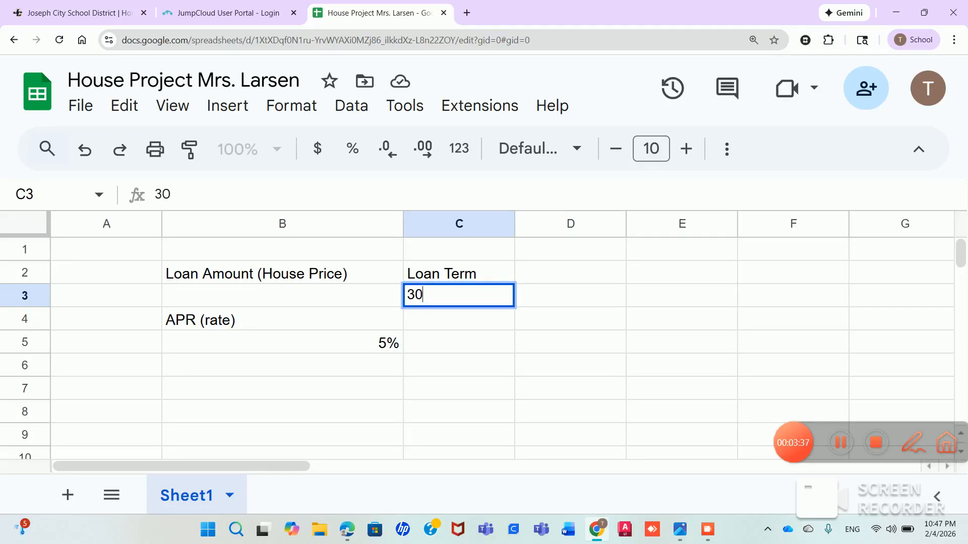
pyautogui.press('Return')
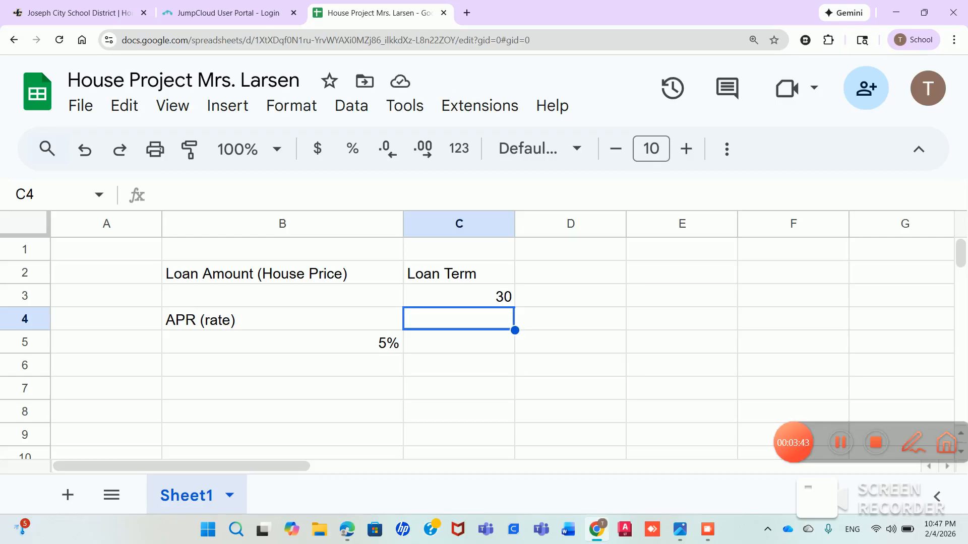
# Enter the label "Starting Date" in cell C4.
pyautogui.write('Starti')
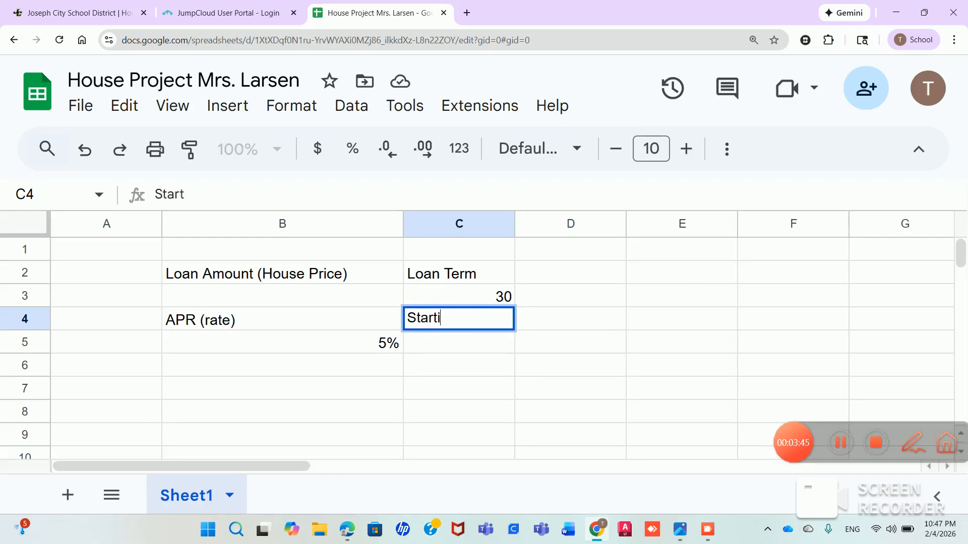
pyautogui.write('ng Date')
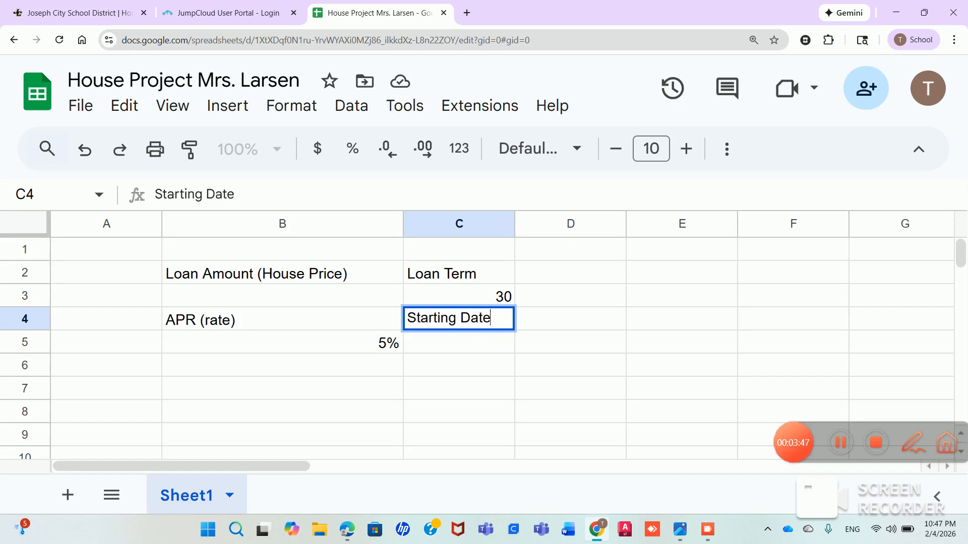
pyautogui.press('Return')
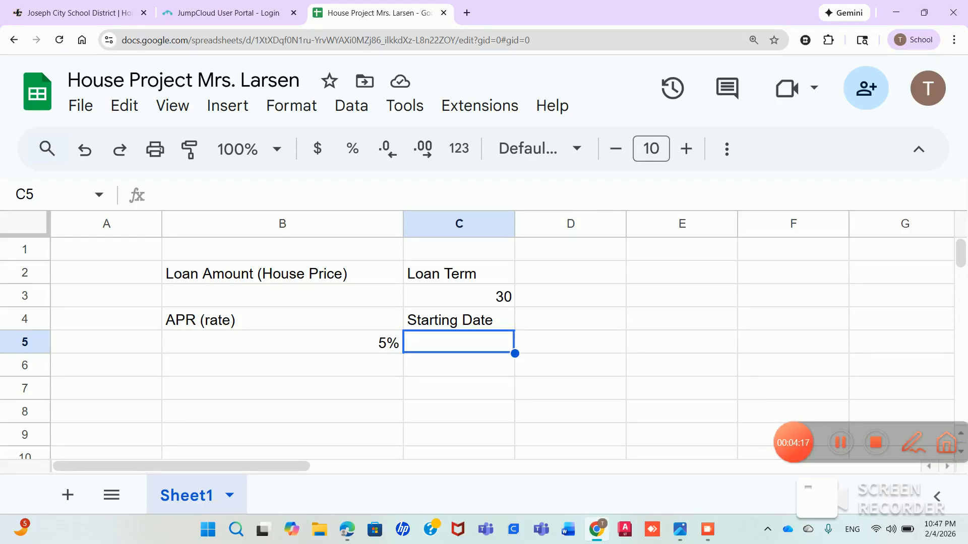
# Enter the label "Period (Payment #)" in cell A6 and widen column A to fit it.
pyautogui.click(106, 365)
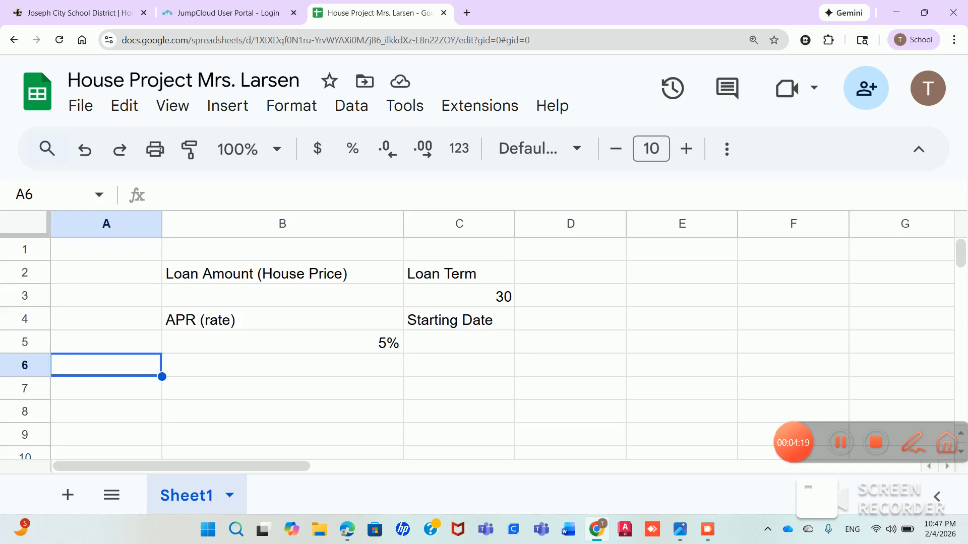
pyautogui.write('P')
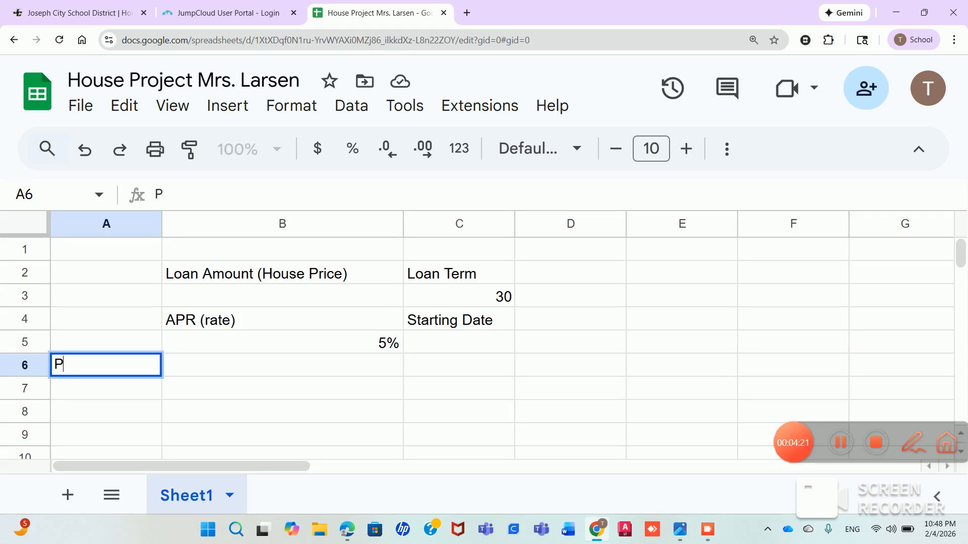
pyautogui.write('eriod (')
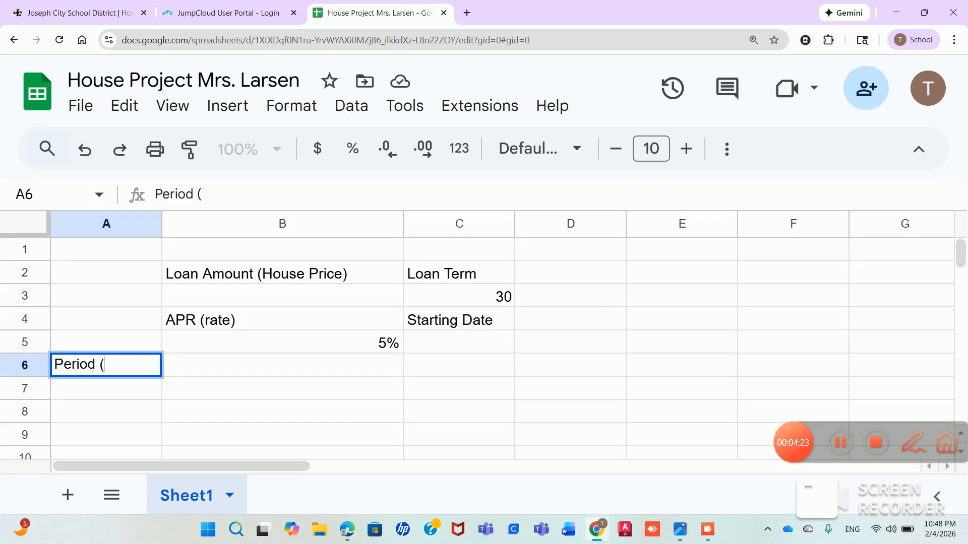
pyautogui.write('Payment')
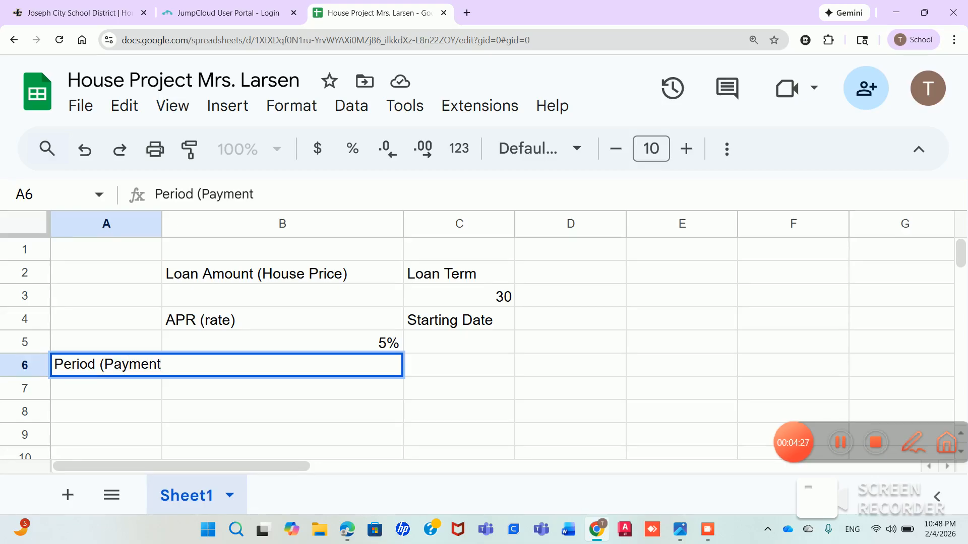
pyautogui.write(' #)')
pyautogui.click(283, 388)
pyautogui.moveTo(161, 224); pyautogui.dragTo(195, 224)
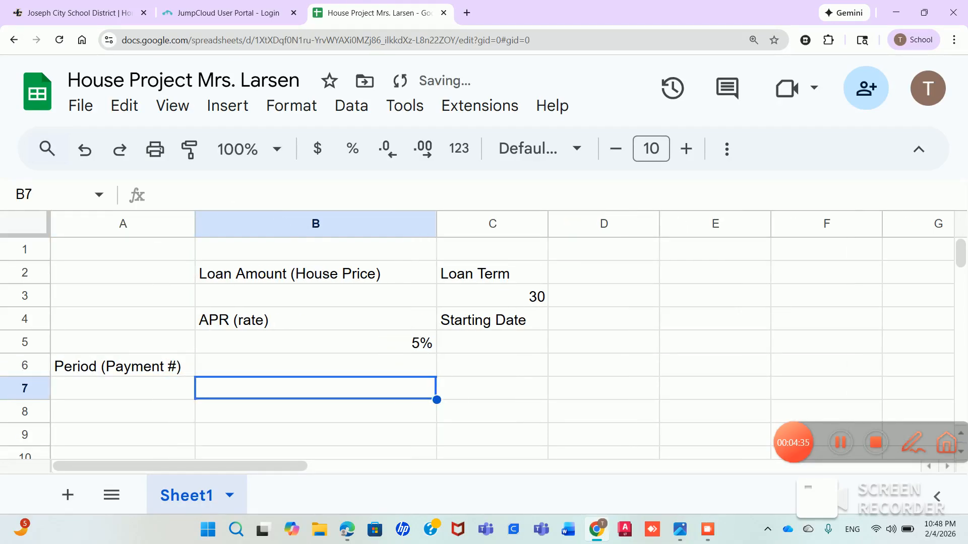
# Enter the first two period numbers, 0 in cell A7 and 1 in cell A8.
pyautogui.click(123, 388)
pyautogui.write('0')
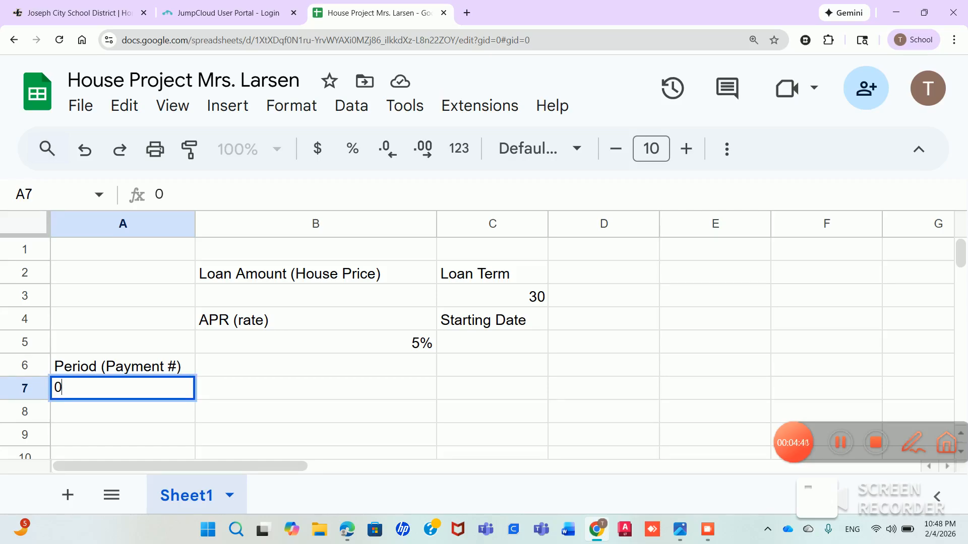
pyautogui.press('Return')
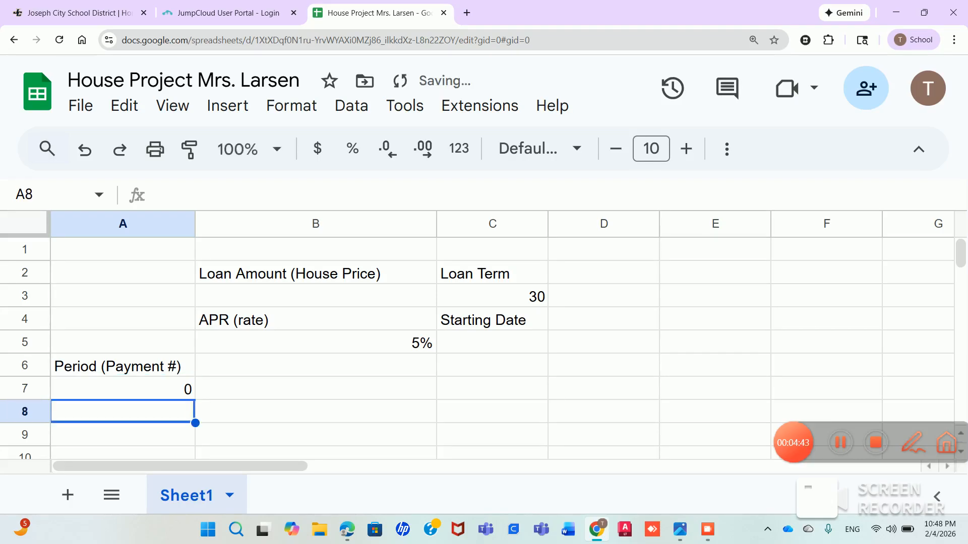
pyautogui.write('1')
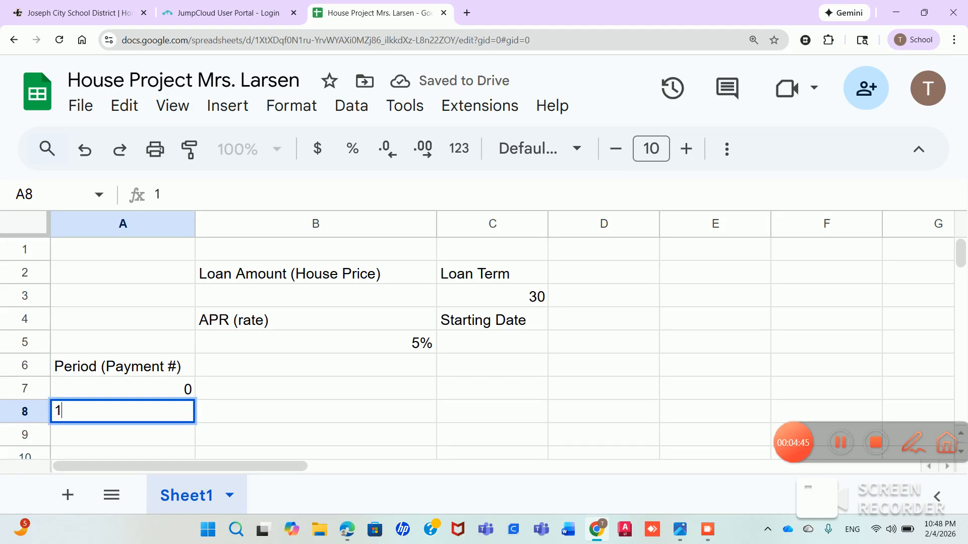
pyautogui.press('Return')
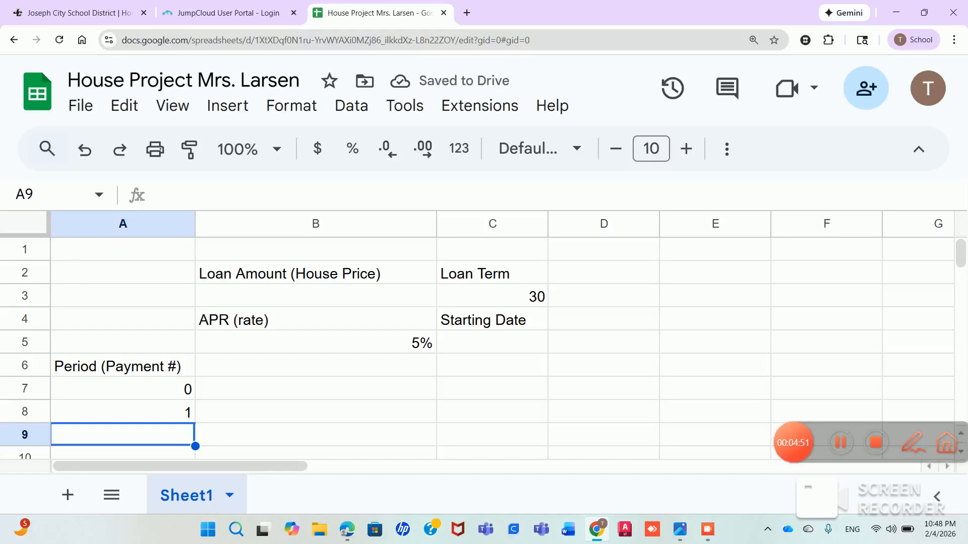
# Extend the number series from A7:A8 down column A to period 360 in cell A367.
pyautogui.click(123, 388)
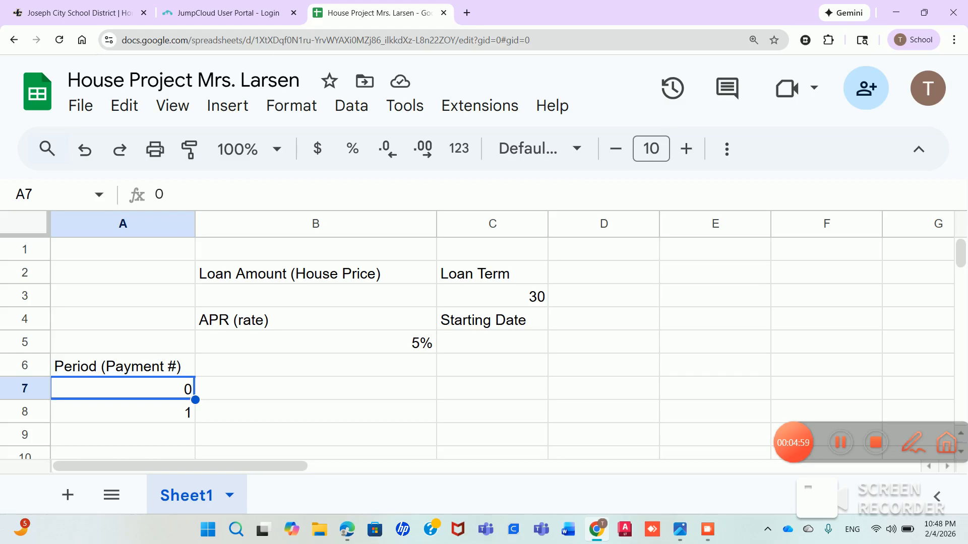
pyautogui.hotkey('shift', 'Down')
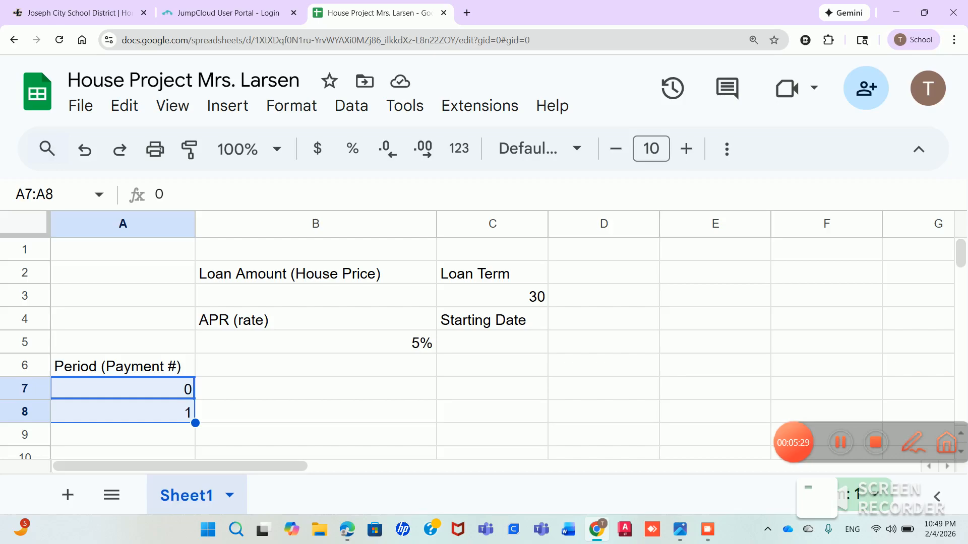
pyautogui.moveTo(195, 423); pyautogui.dragTo(186, 204)
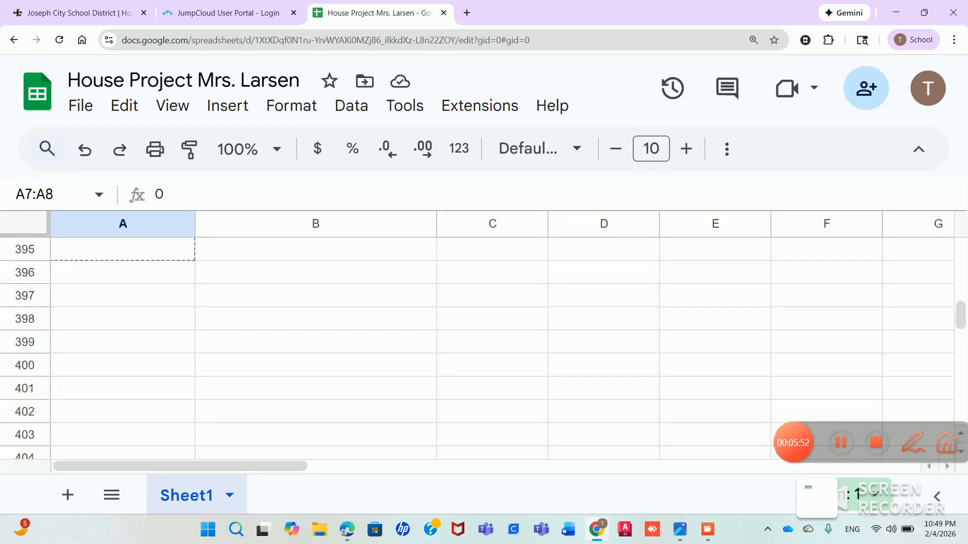
pyautogui.moveTo(187, 204); pyautogui.dragTo(186, 434)
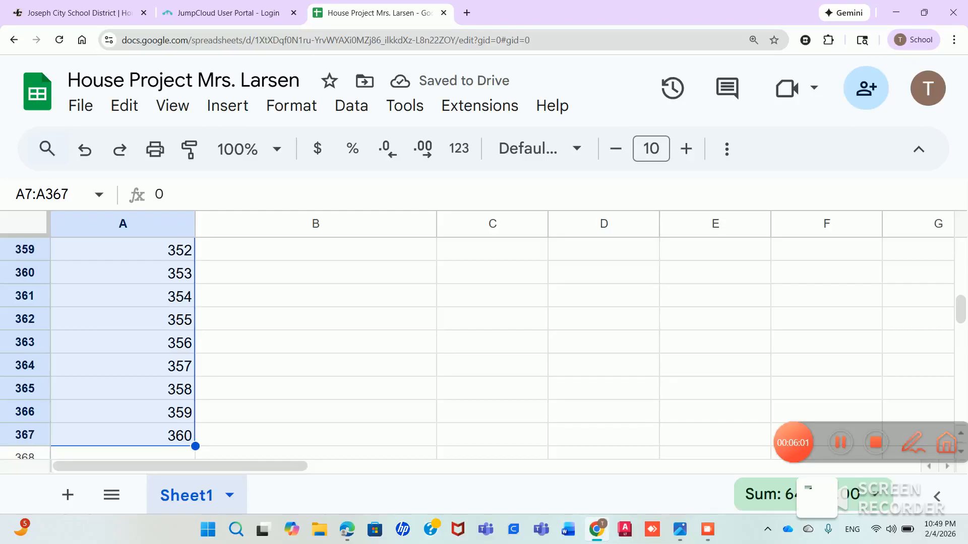
# Enter the column label "Date" in cell B6.
pyautogui.scroll(20, 477, 348)
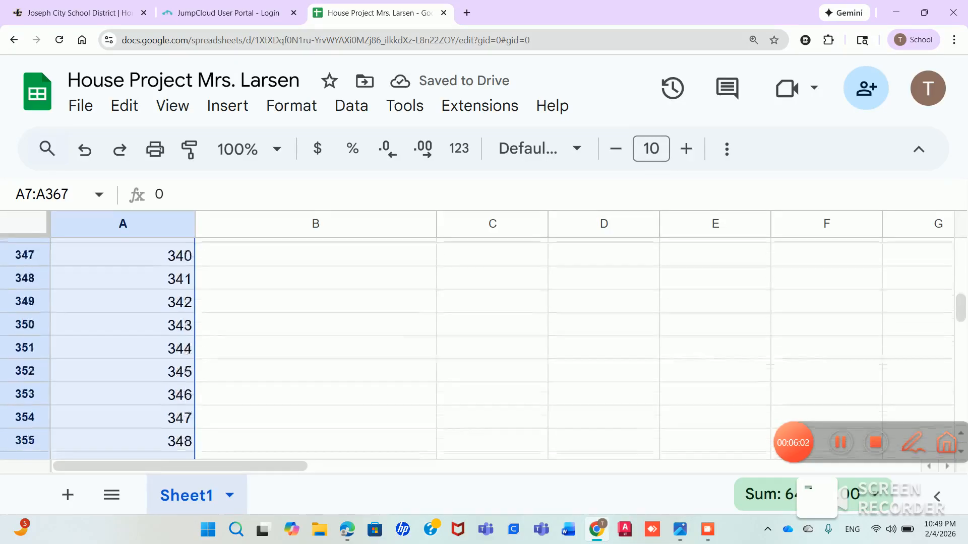
pyautogui.scroll(20, 476, 348)
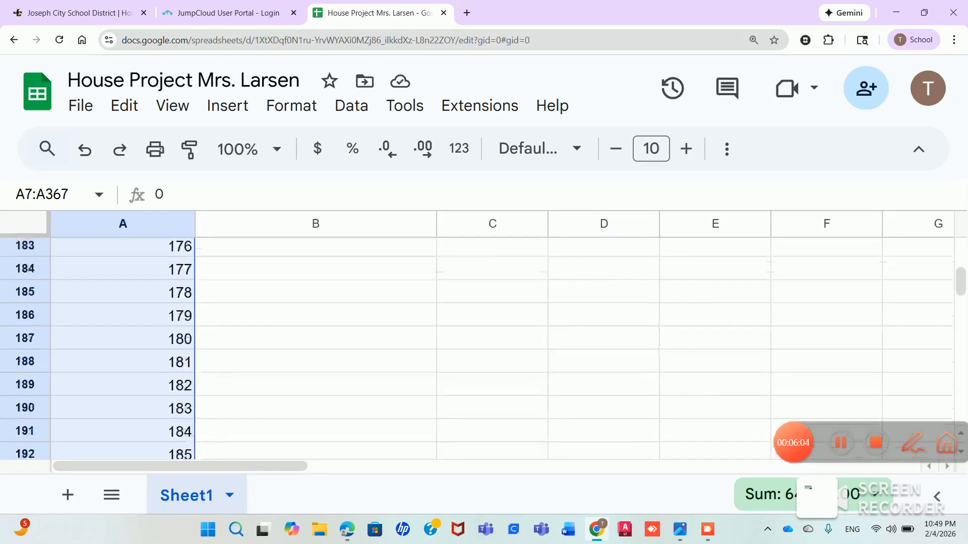
pyautogui.scroll(20, 477, 347)
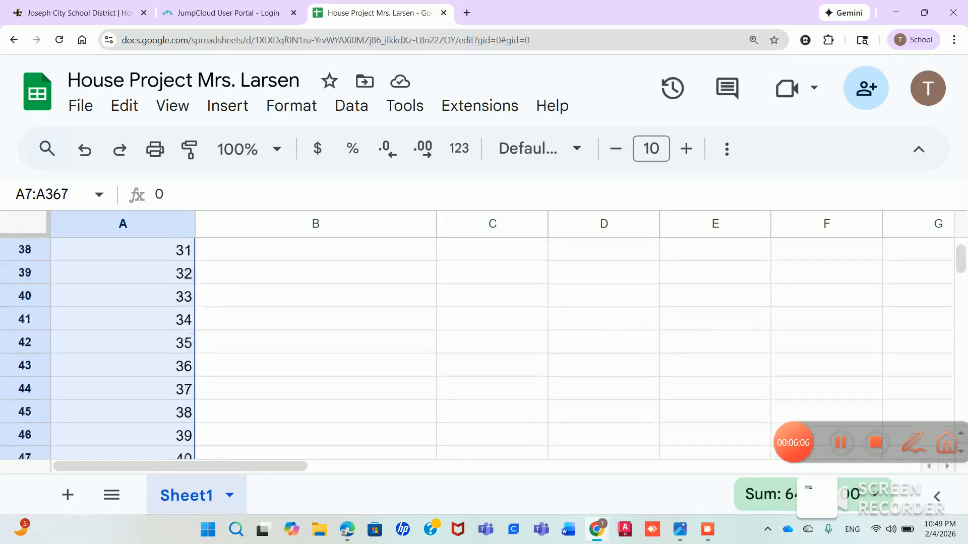
pyautogui.click(315, 365)
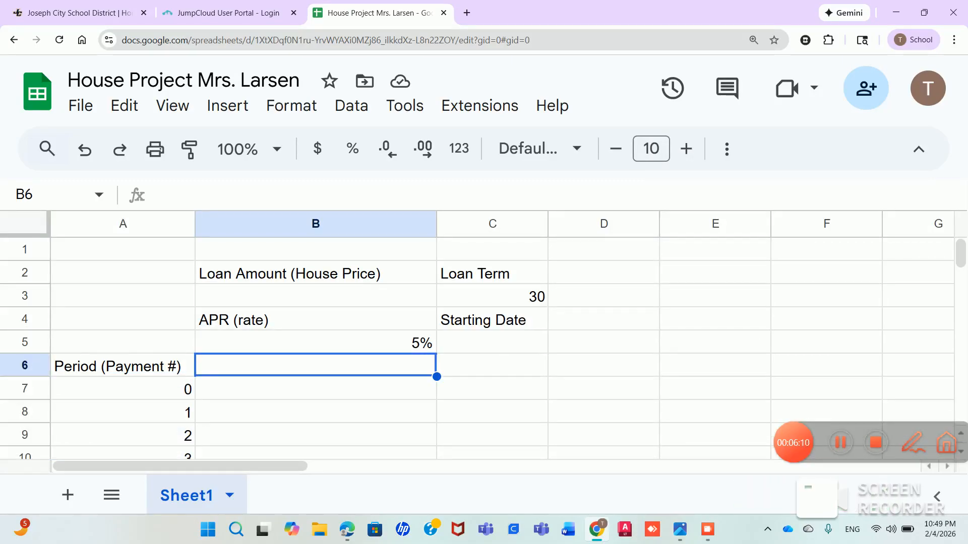
pyautogui.write('Date')
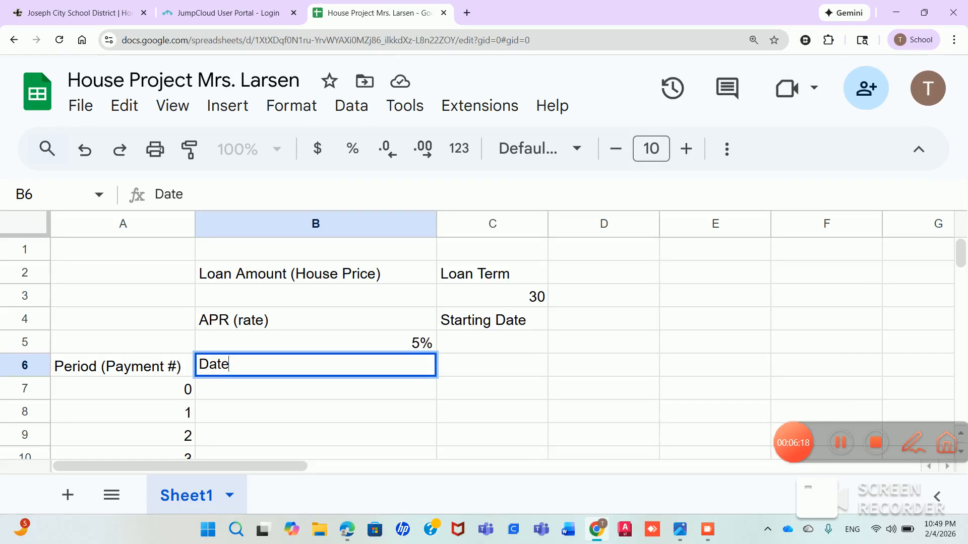
pyautogui.press('Return')
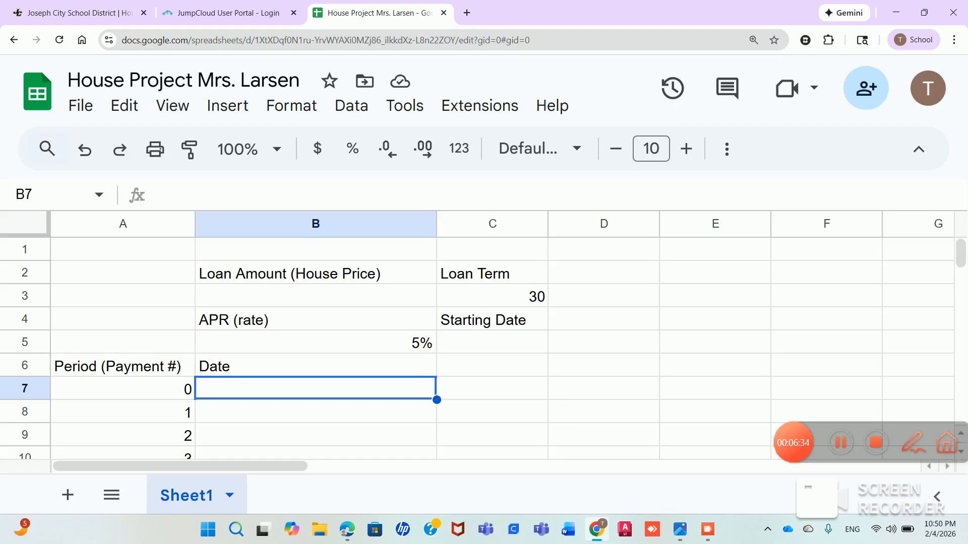
# Enter the formula =C5 in cell B7 to link the first date to the starting date, without applying the suggested autofill.
pyautogui.write('=')
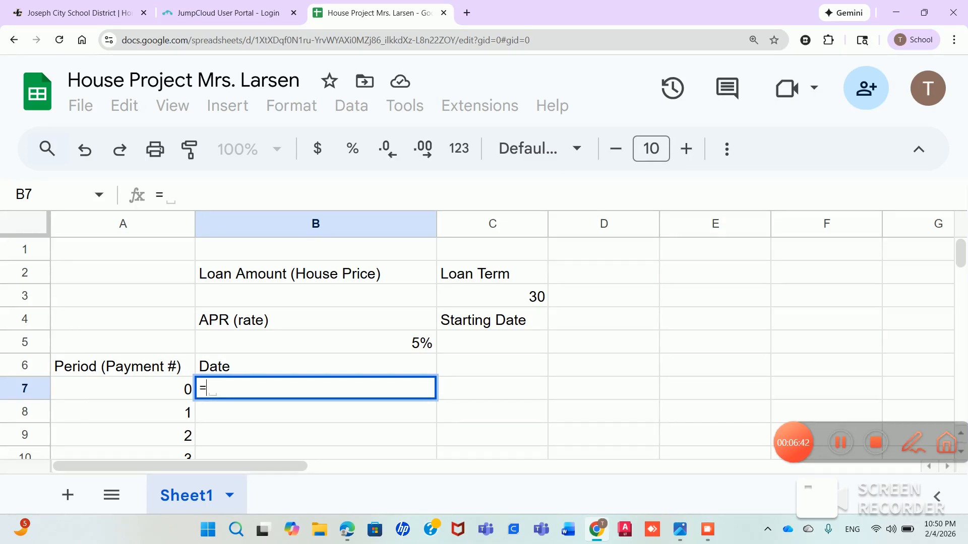
pyautogui.click(492, 342)
pyautogui.press('Return')
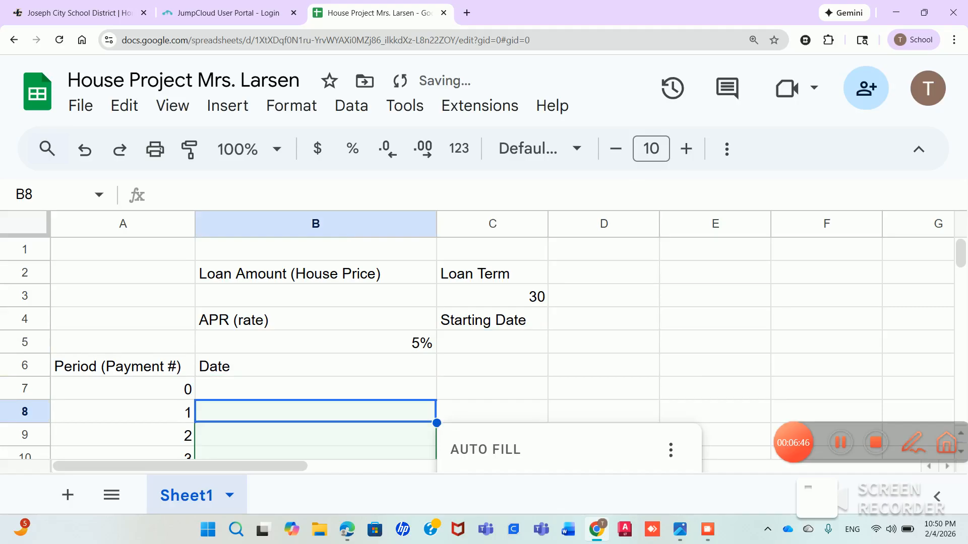
pyautogui.scroll(-2, 477, 348)
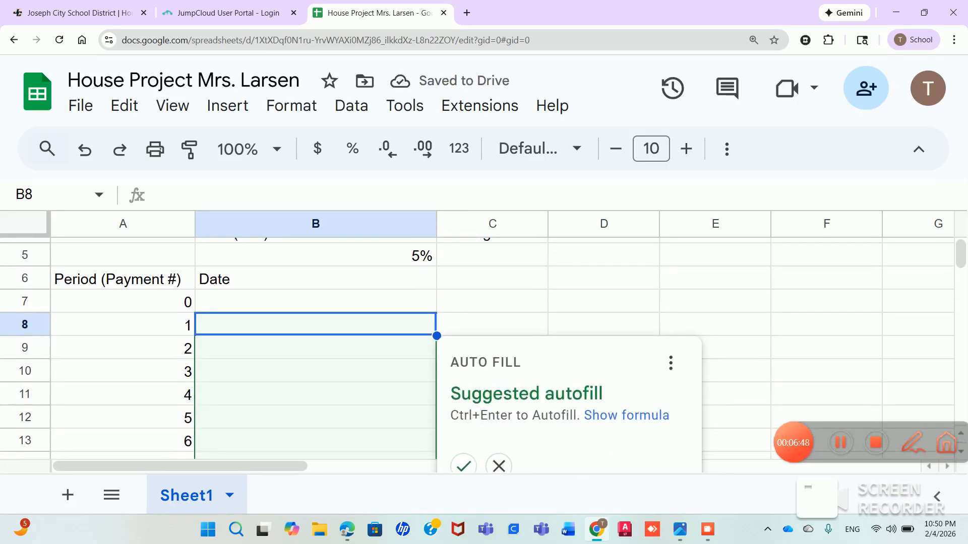
pyautogui.scroll(-2, 477, 353)
pyautogui.scroll(3, 477, 353)
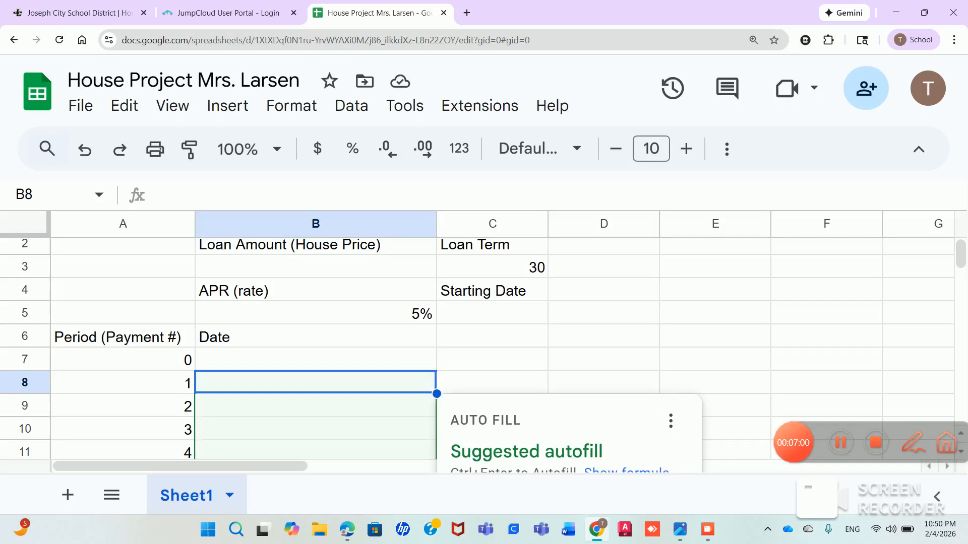
pyautogui.click(315, 360)
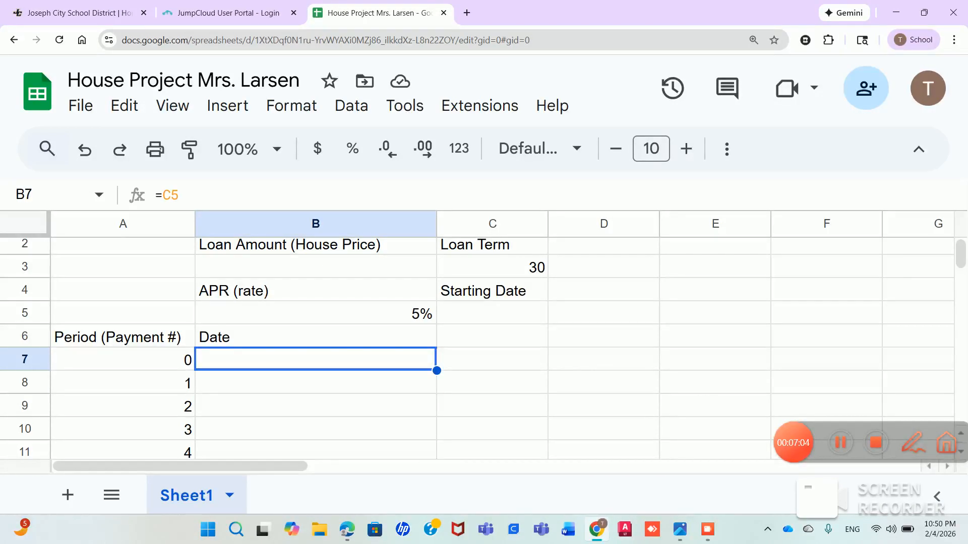
# Enter the column label "Payment" in cell C6.
pyautogui.click(492, 336)
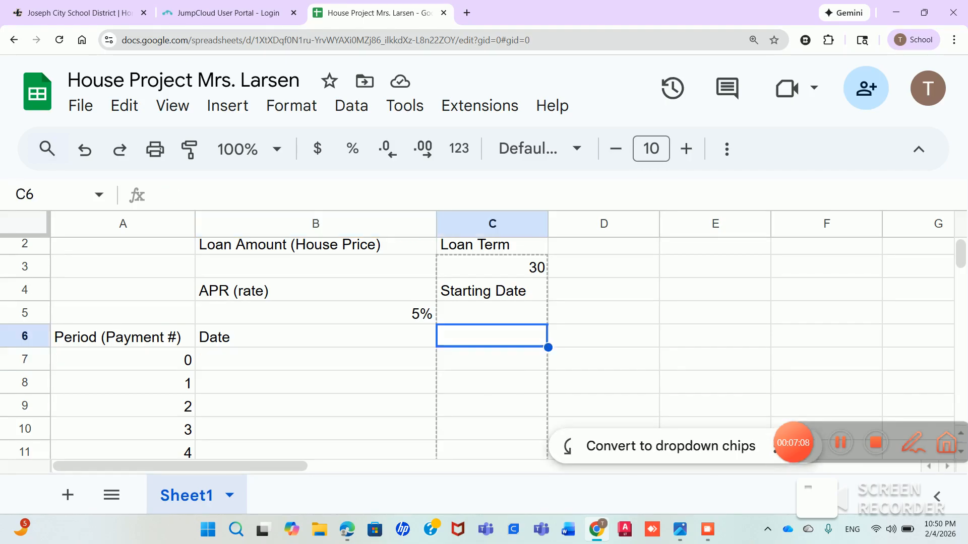
pyautogui.write('Payment')
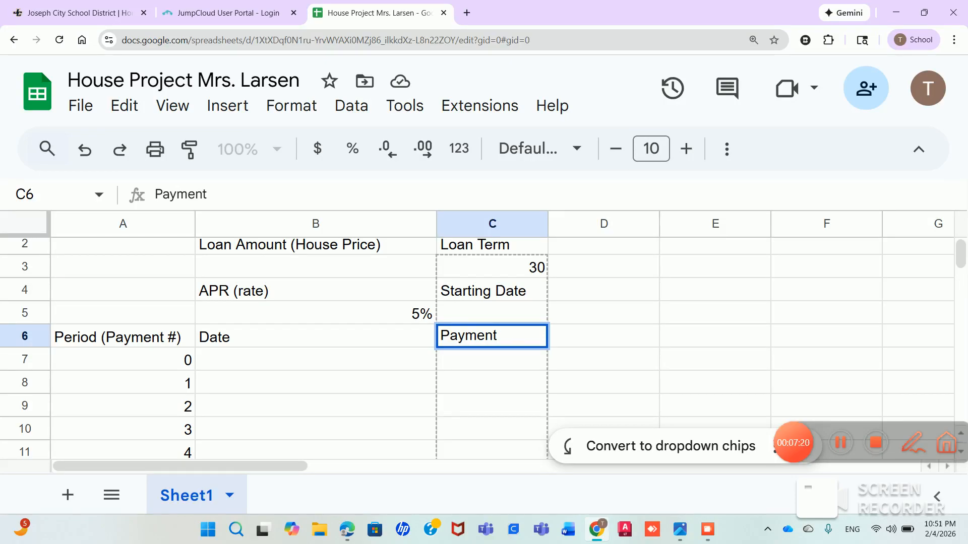
pyautogui.press('Return')
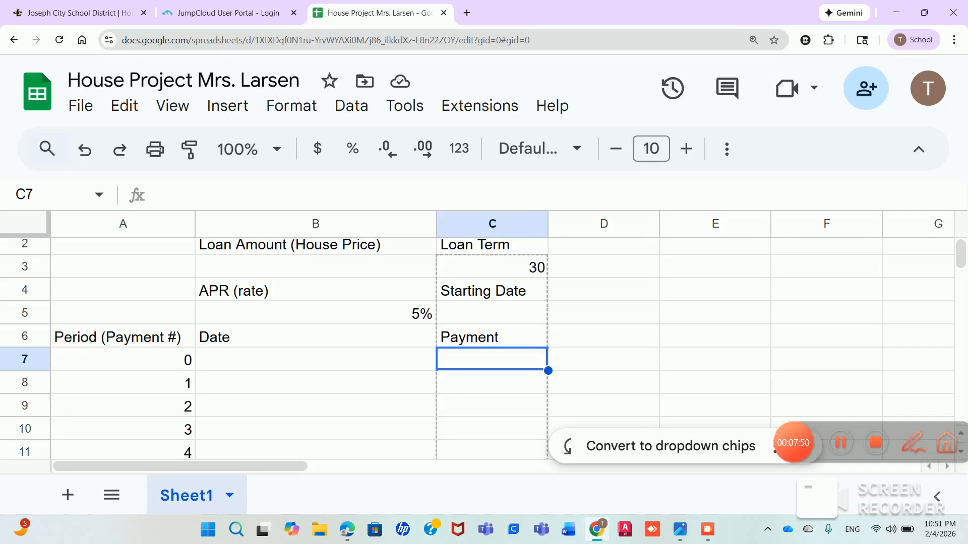
# Start a PMT formula in cell C8 with the monthly rate $B$5/12 as its first argument.
pyautogui.press('Down')
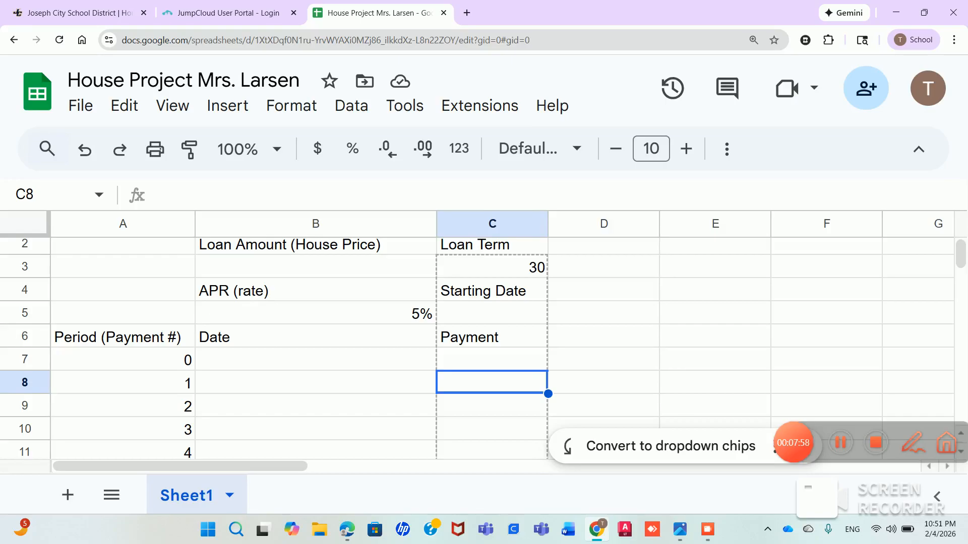
pyautogui.write('=')
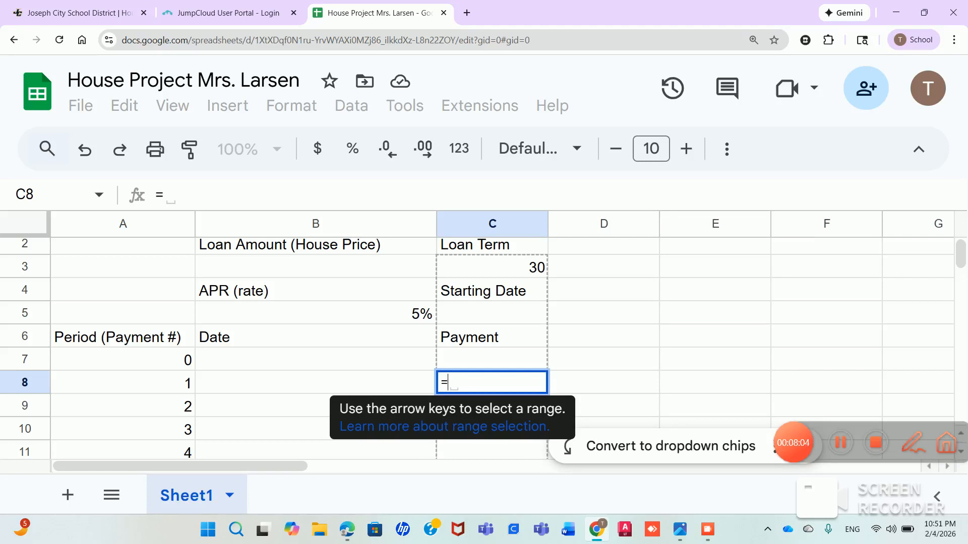
pyautogui.write('PMT')
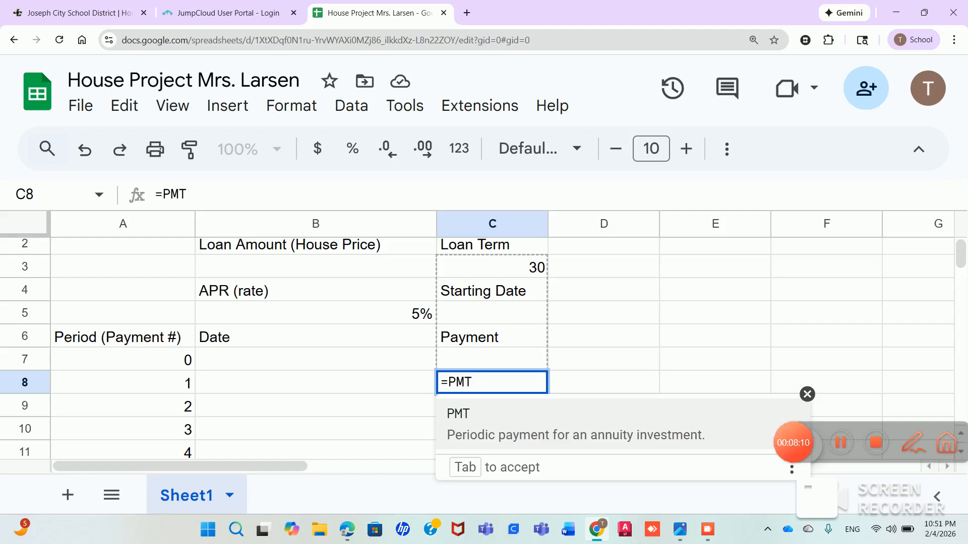
pyautogui.write('(')
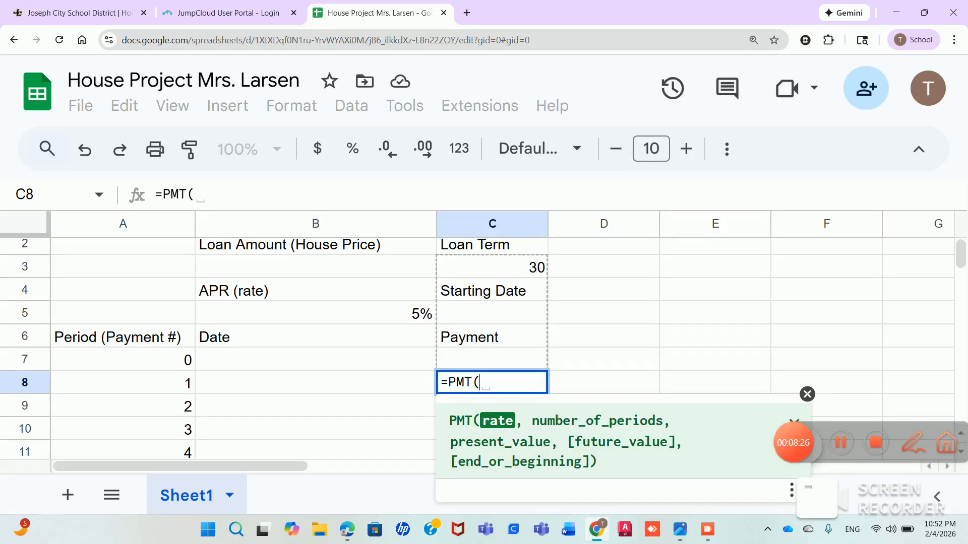
pyautogui.click(316, 313)
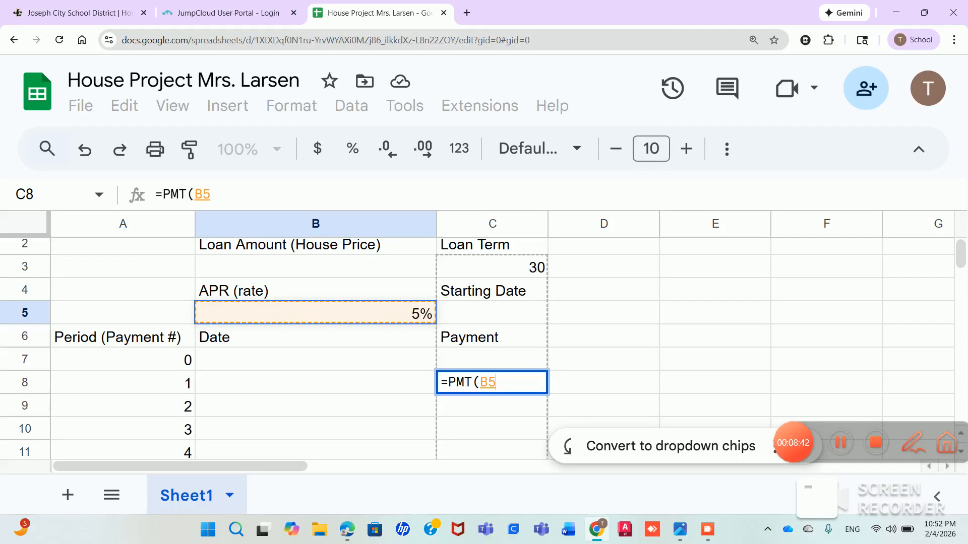
pyautogui.click(480, 383)
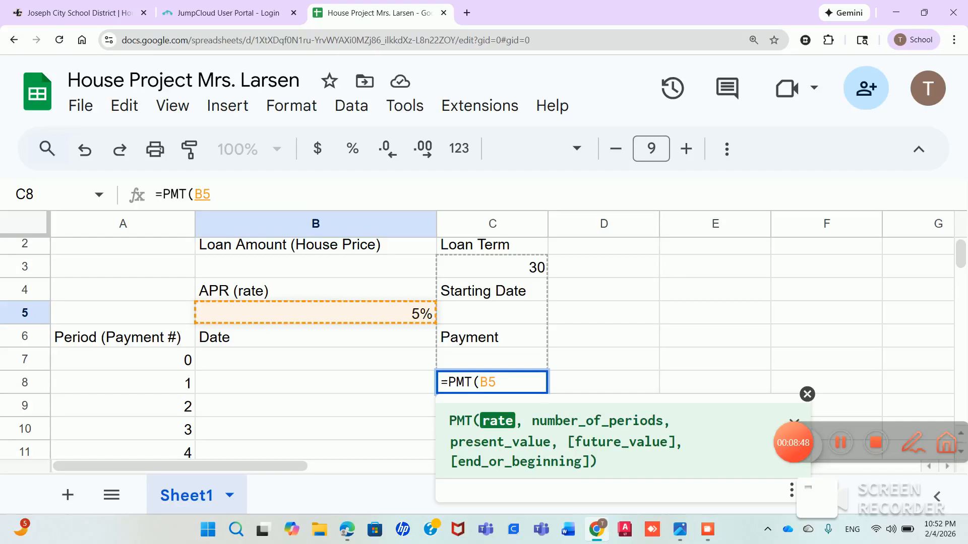
pyautogui.write('$B$5')
pyautogui.write('/12')
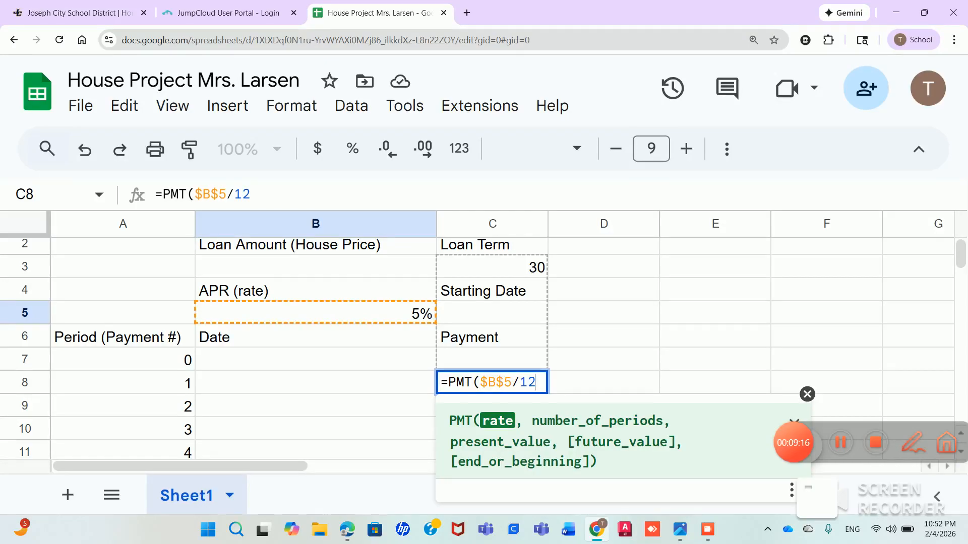
# Add $C$3*12 as the number-of-periods argument of the PMT formula in C8.
pyautogui.write(',')
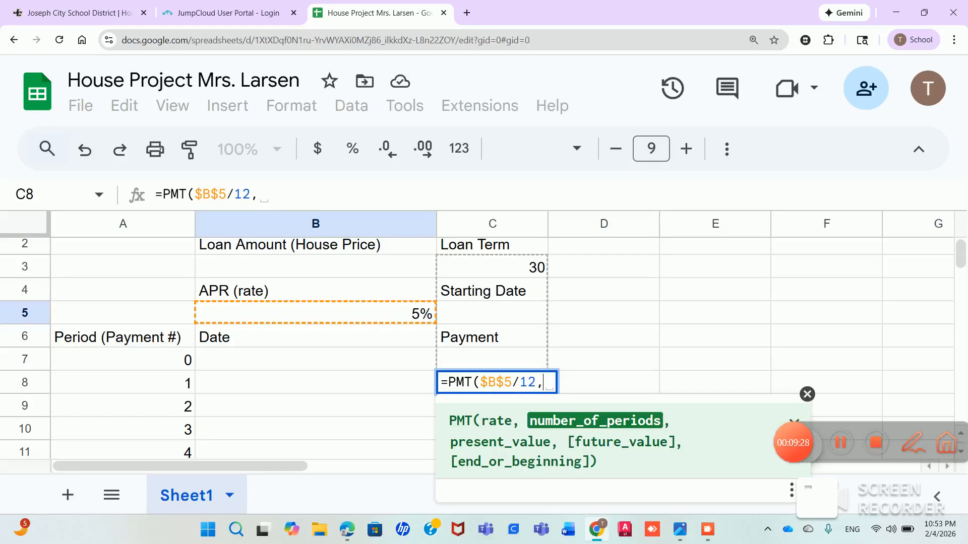
pyautogui.click(492, 267)
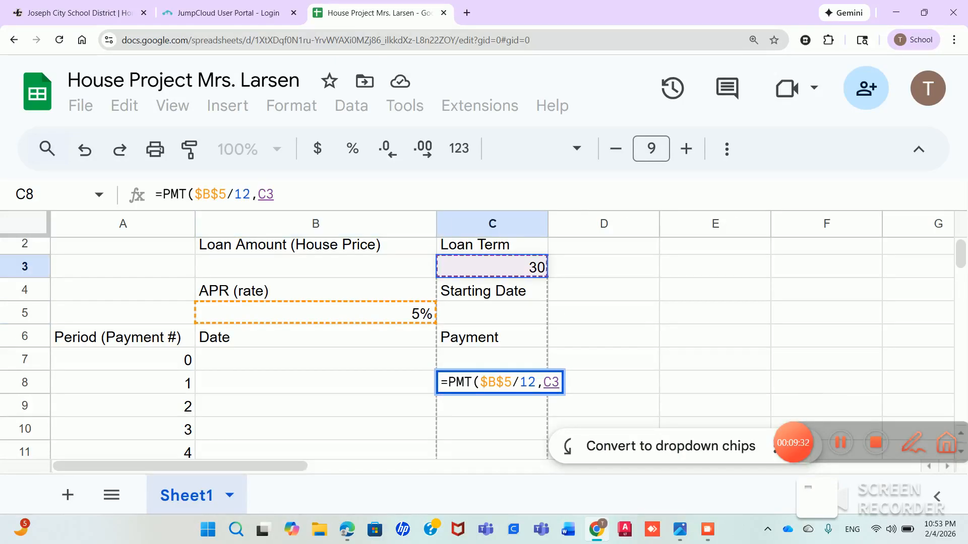
pyautogui.write('*12')
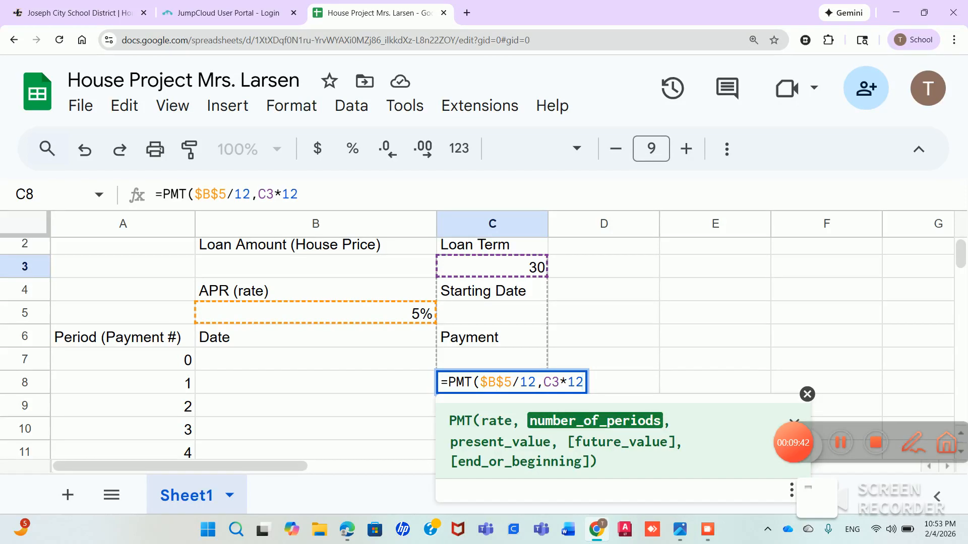
pyautogui.click(543, 382)
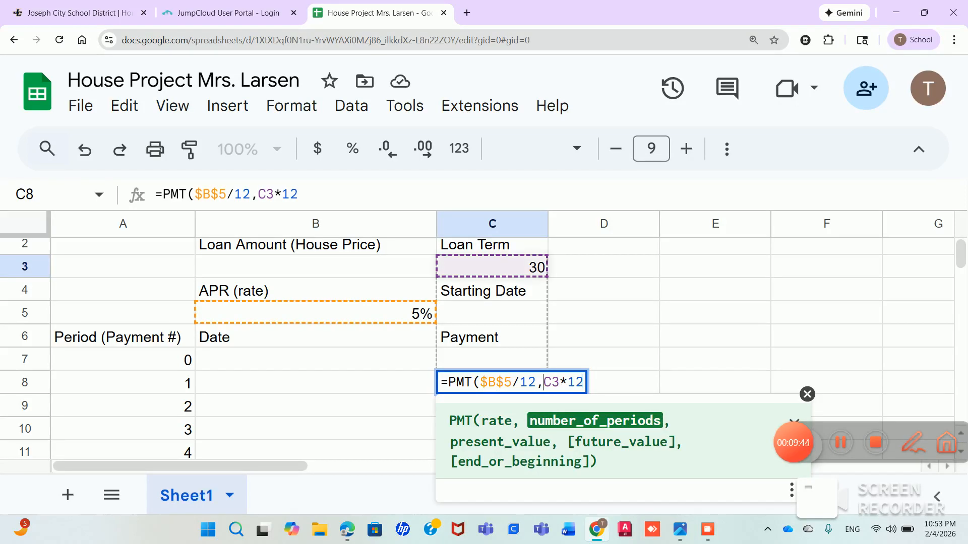
pyautogui.write('$')
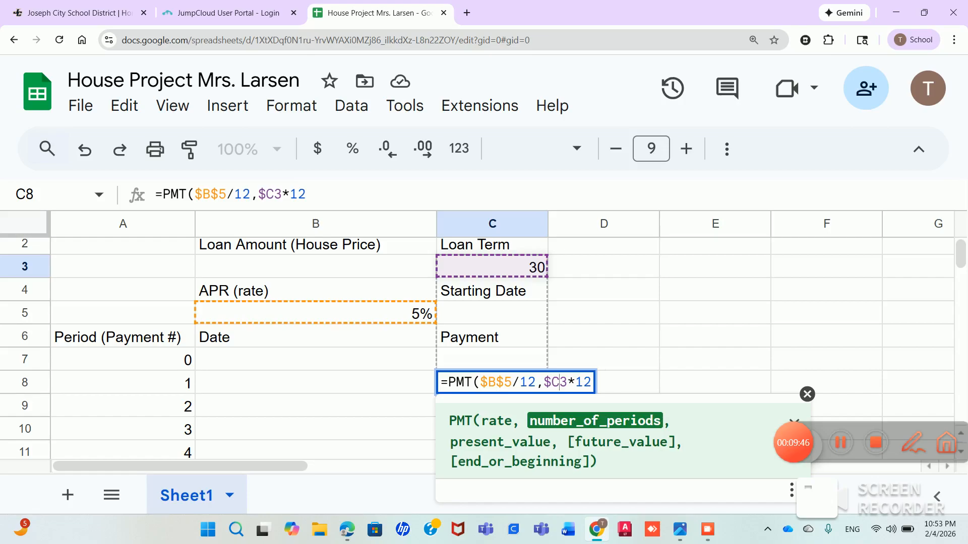
pyautogui.write('$')
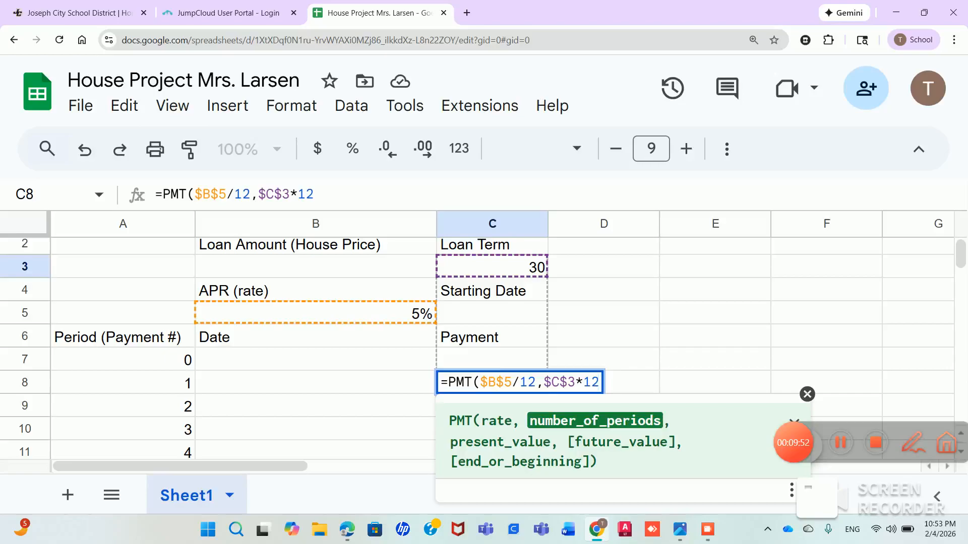
# Add $B$3 as the present value and complete the C8 formula as =PMT($B$5/12,$C$3*12,$B$3).
pyautogui.write(',')
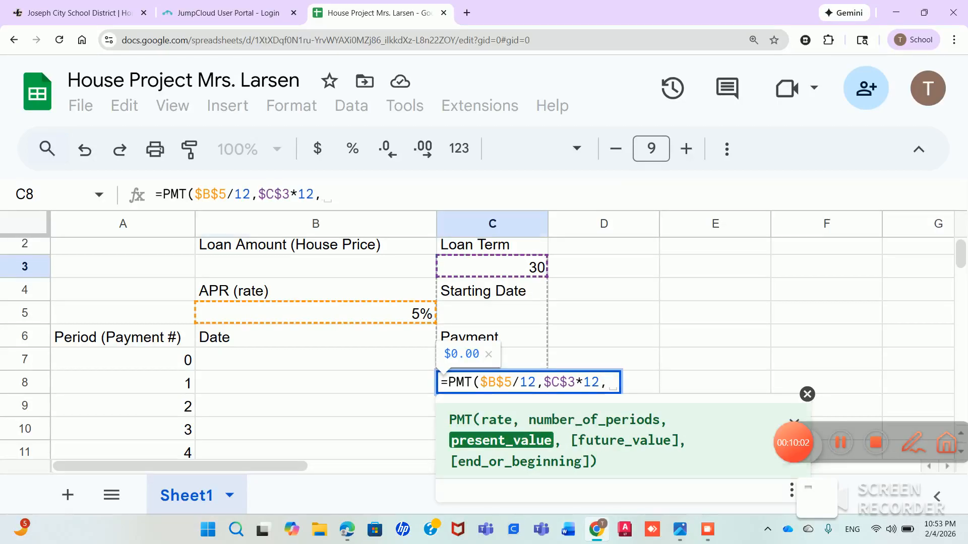
pyautogui.click(315, 266)
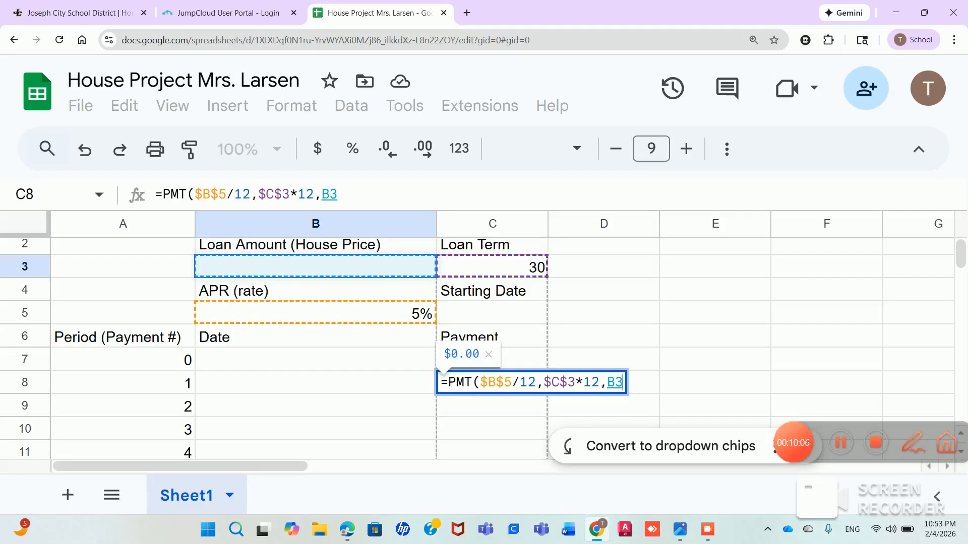
pyautogui.click(607, 383)
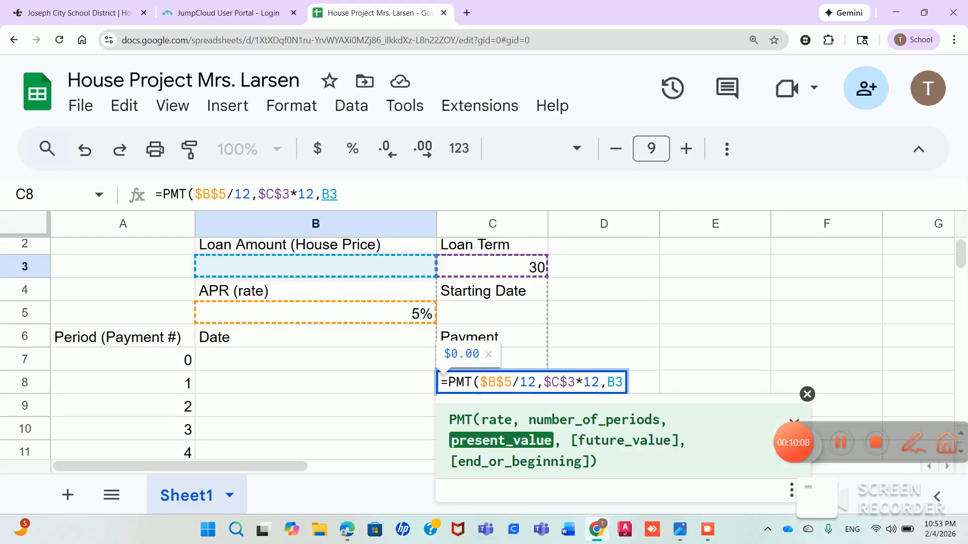
pyautogui.write('$B')
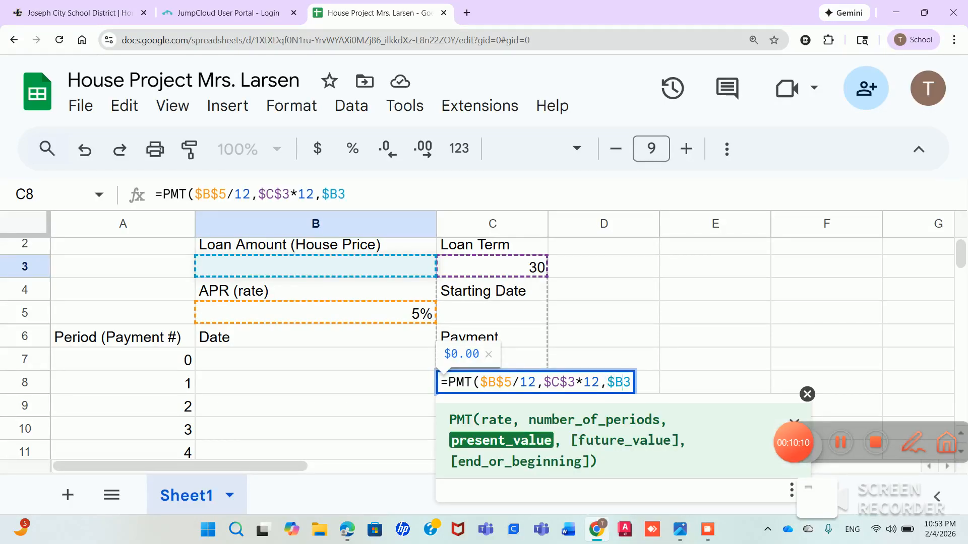
pyautogui.write('$')
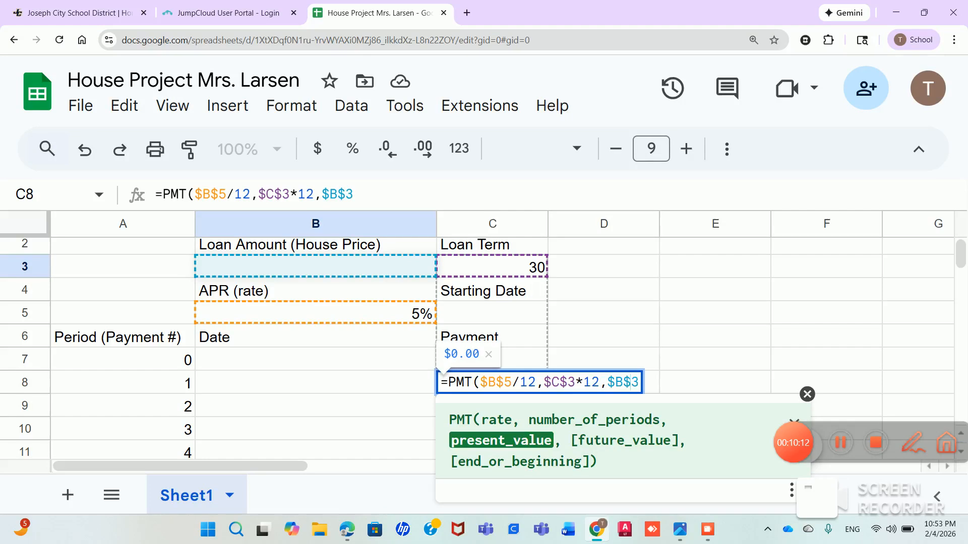
pyautogui.press('Right')
pyautogui.write(')')
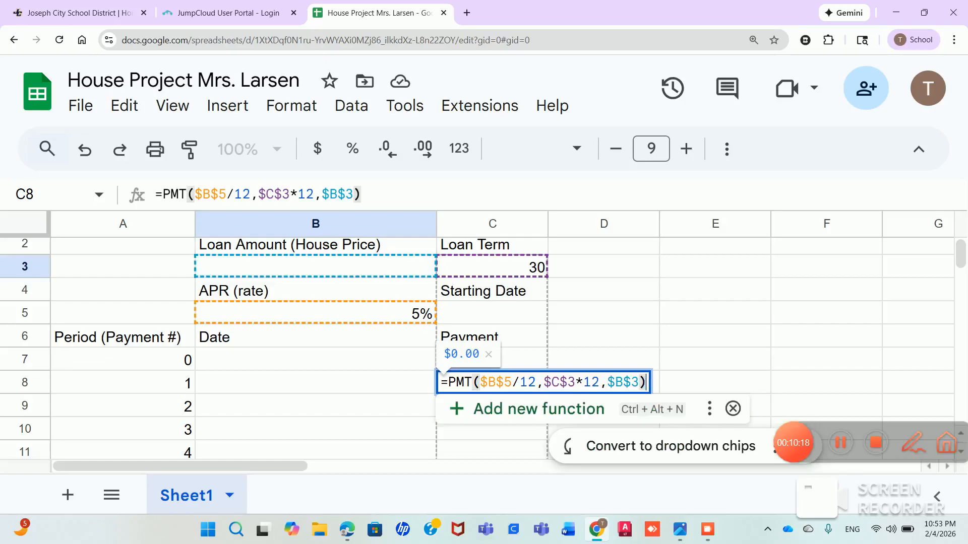
pyautogui.press('Return')
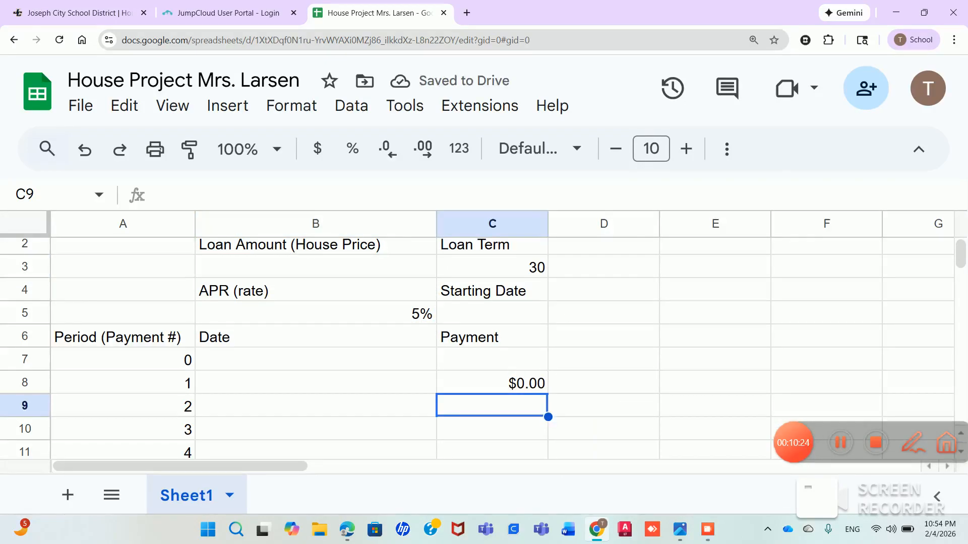
# Enter 50 as the loan amount in cell B3.
pyautogui.click(315, 267)
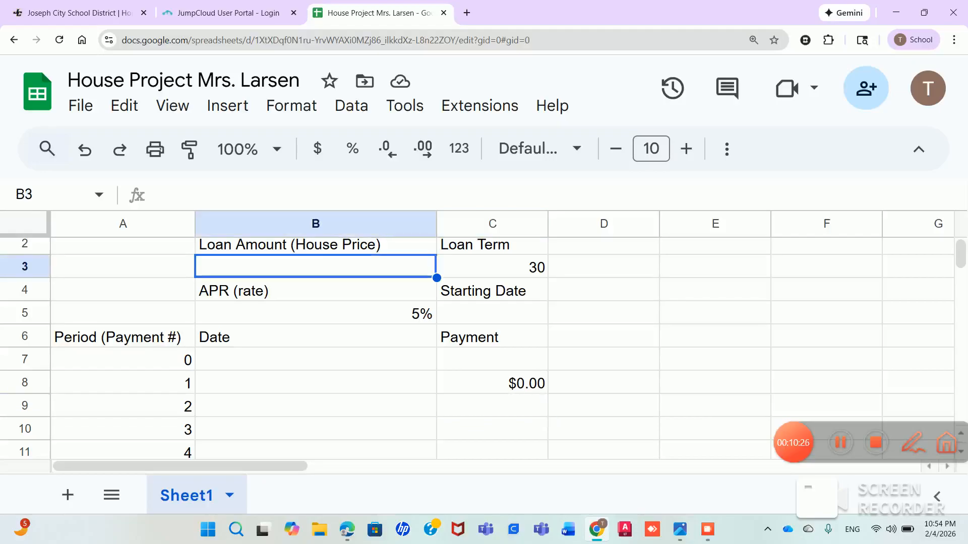
pyautogui.write('50')
pyautogui.press('Return')
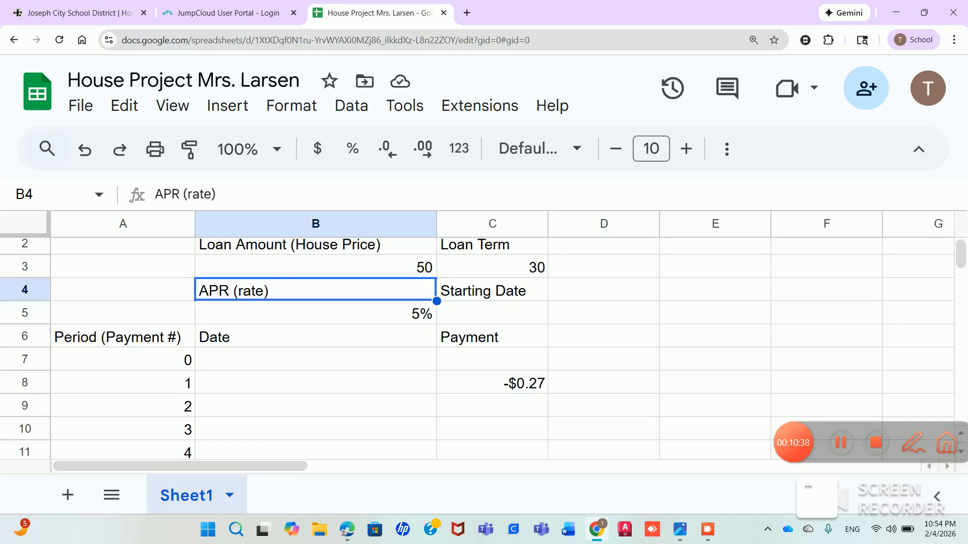
# Enter the column label "Interest" in cell D6.
pyautogui.click(604, 336)
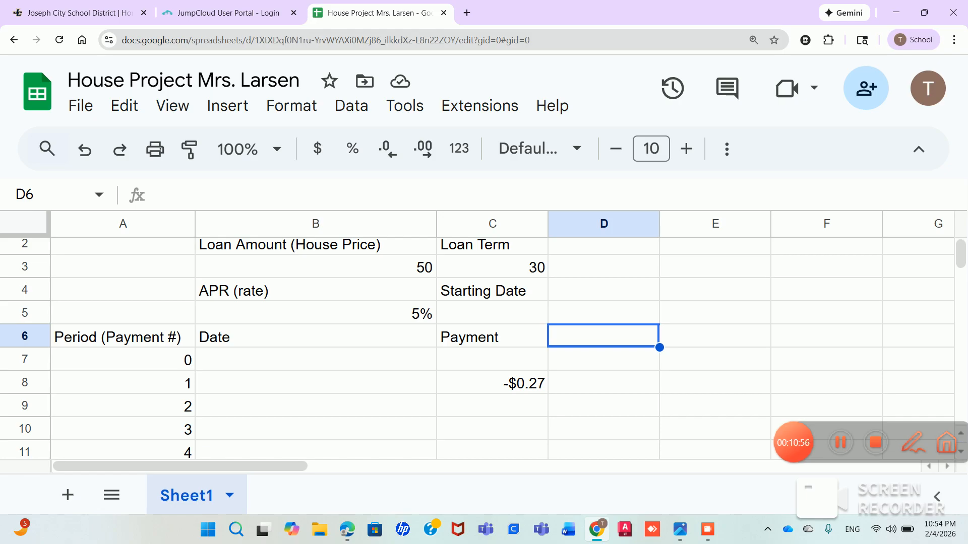
pyautogui.write('Interest')
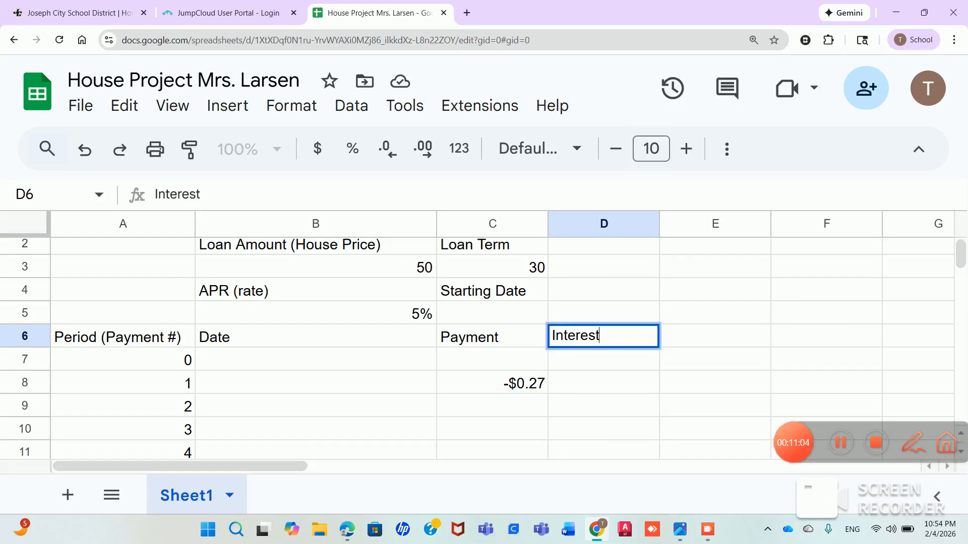
# Start an IPMT formula in cell D8 with the absolute reference $B$5/12 as the rate argument.
pyautogui.click(604, 383)
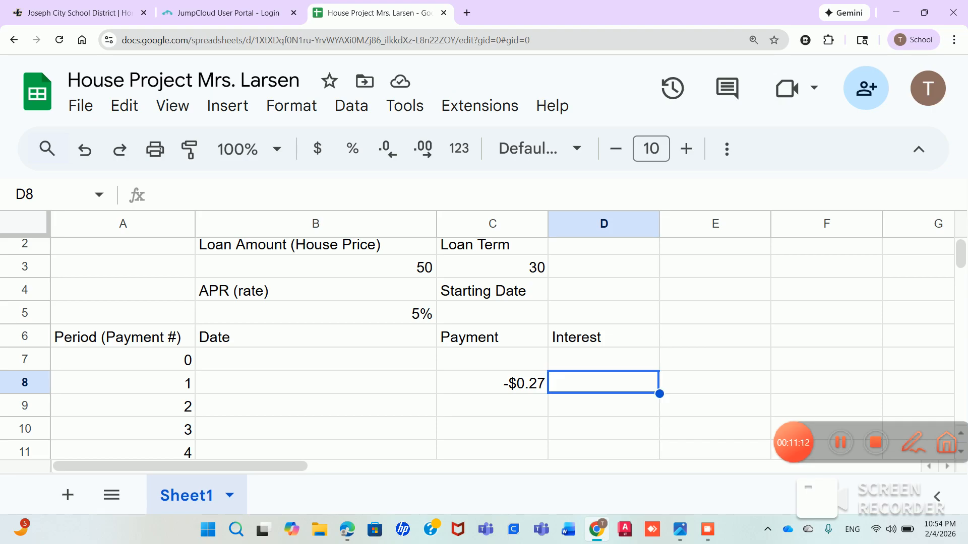
pyautogui.write('=')
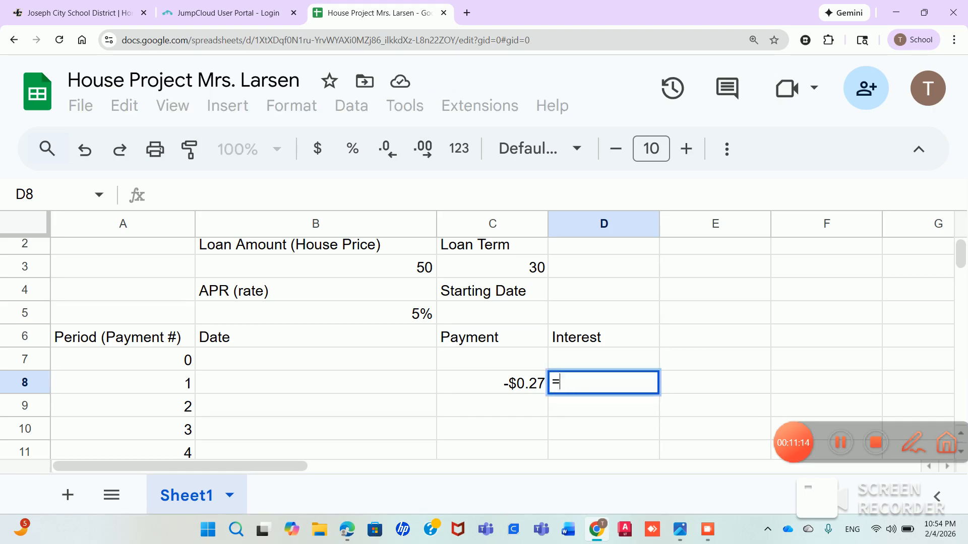
pyautogui.write('Ip')
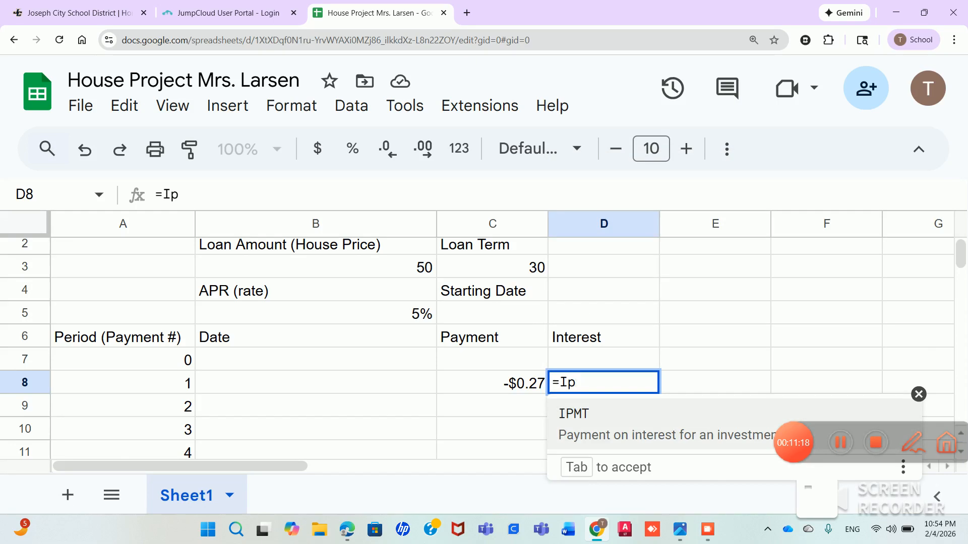
pyautogui.press('Tab')
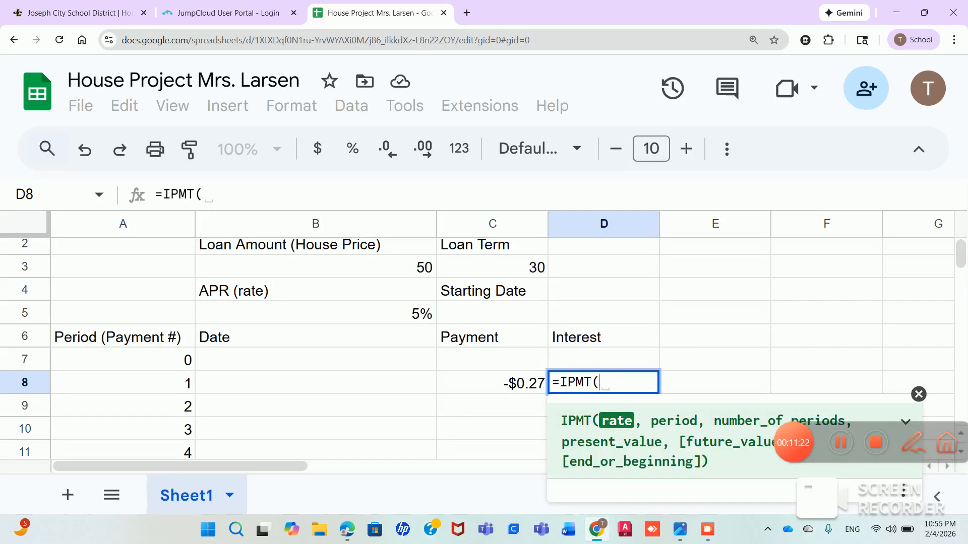
pyautogui.click(316, 313)
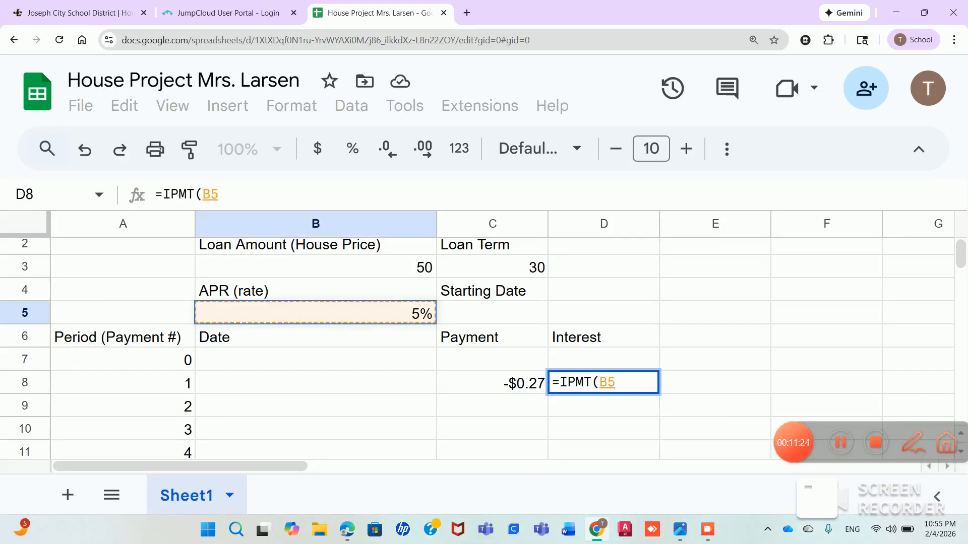
pyautogui.write('/12')
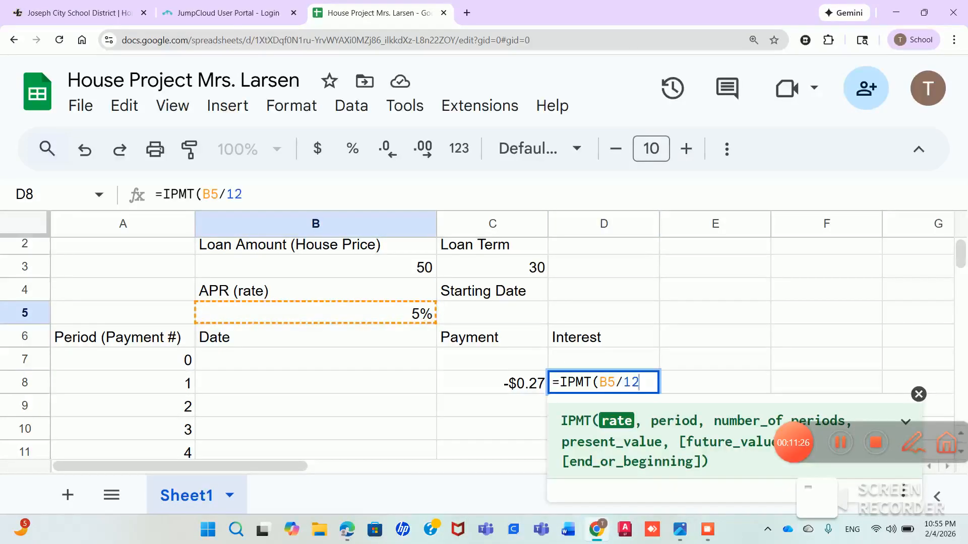
pyautogui.click(598, 382)
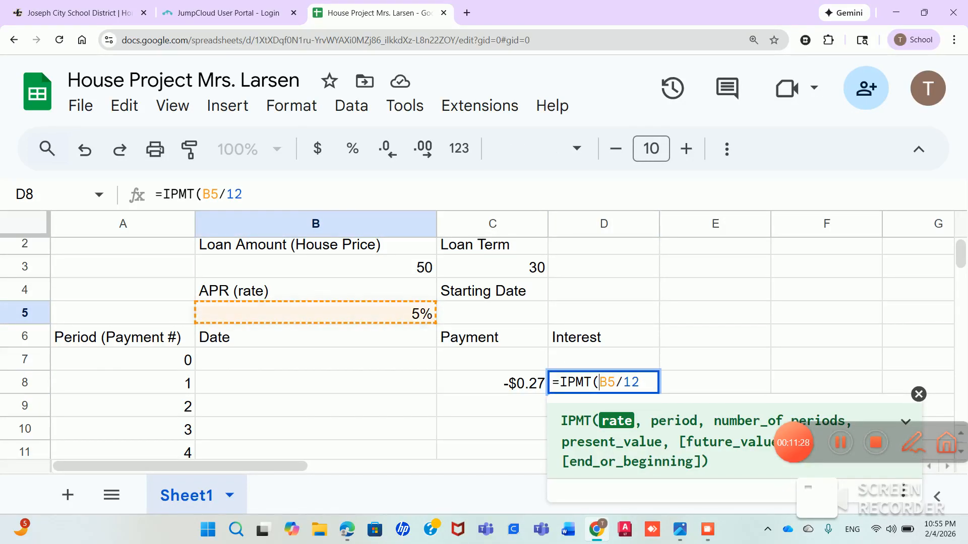
pyautogui.write('$')
pyautogui.press('Right')
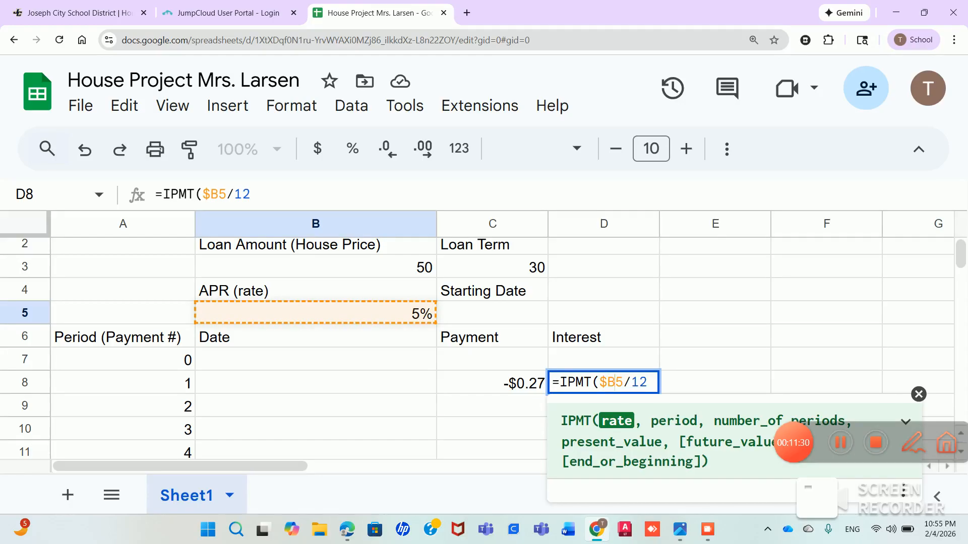
pyautogui.write('$')
pyautogui.press('End')
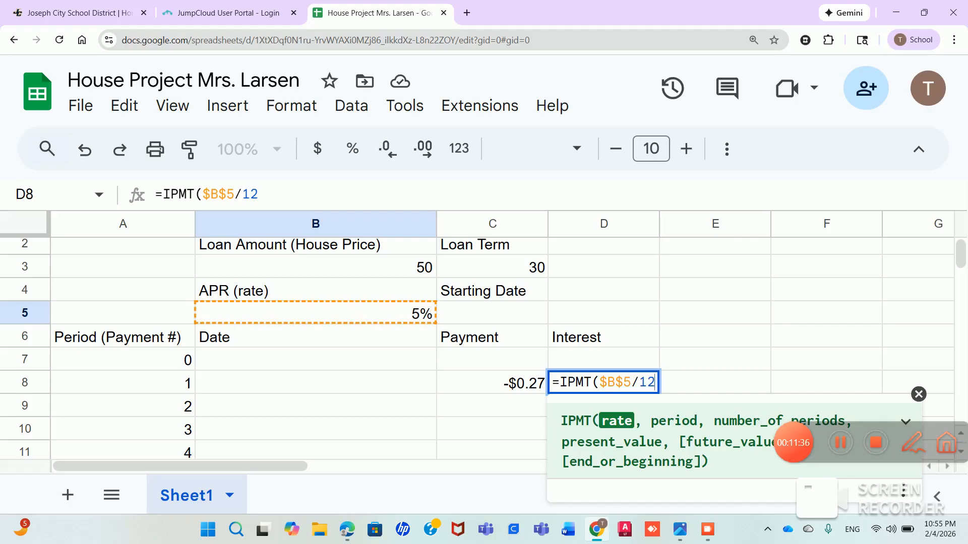
# Add A8 as the period argument of the IPMT formula in D8.
pyautogui.write(',')
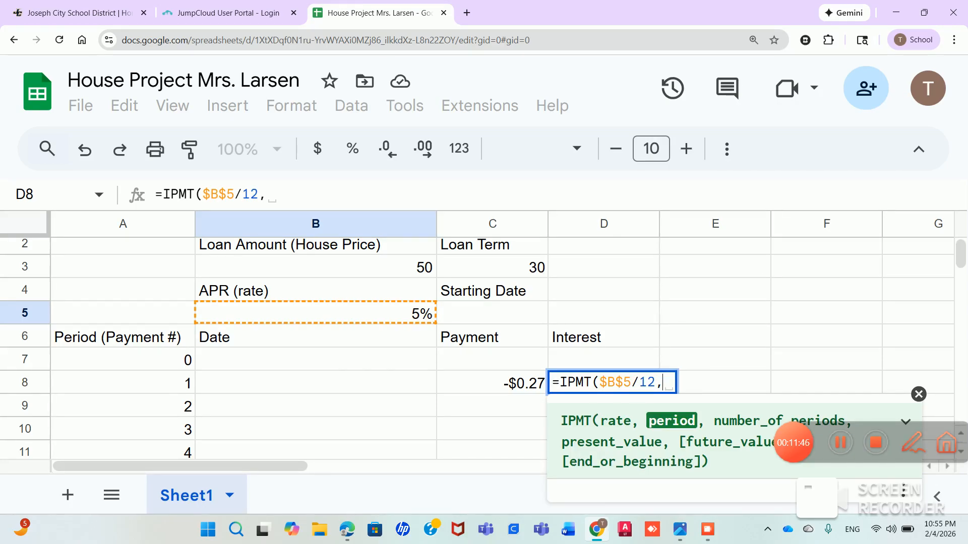
pyautogui.click(123, 383)
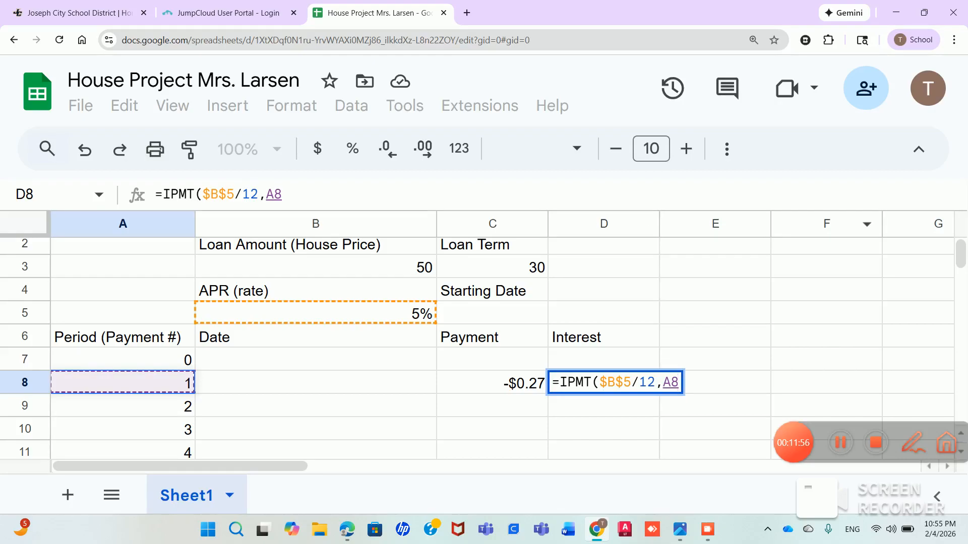
pyautogui.write(',')
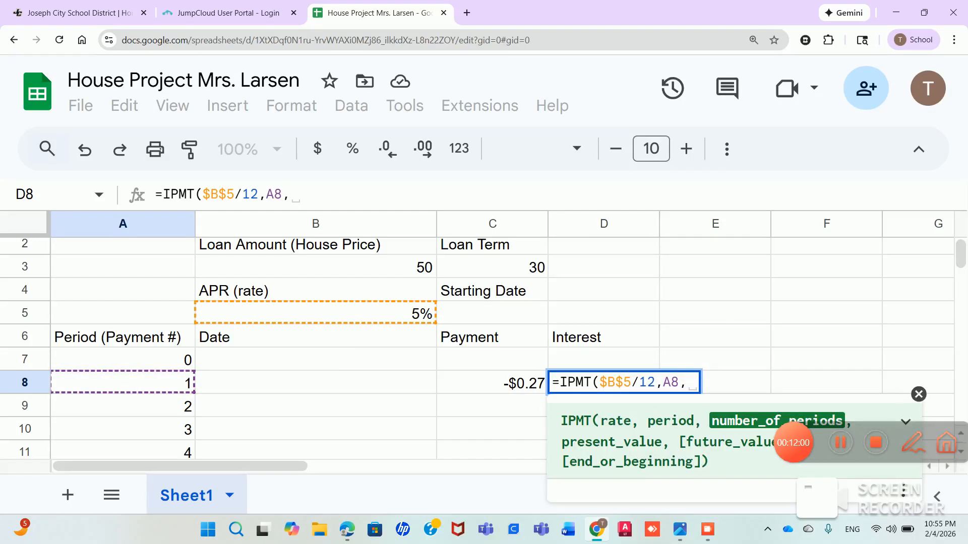
# Add $C$3*13 as the number-of-periods argument of the IPMT formula in D8.
pyautogui.click(492, 267)
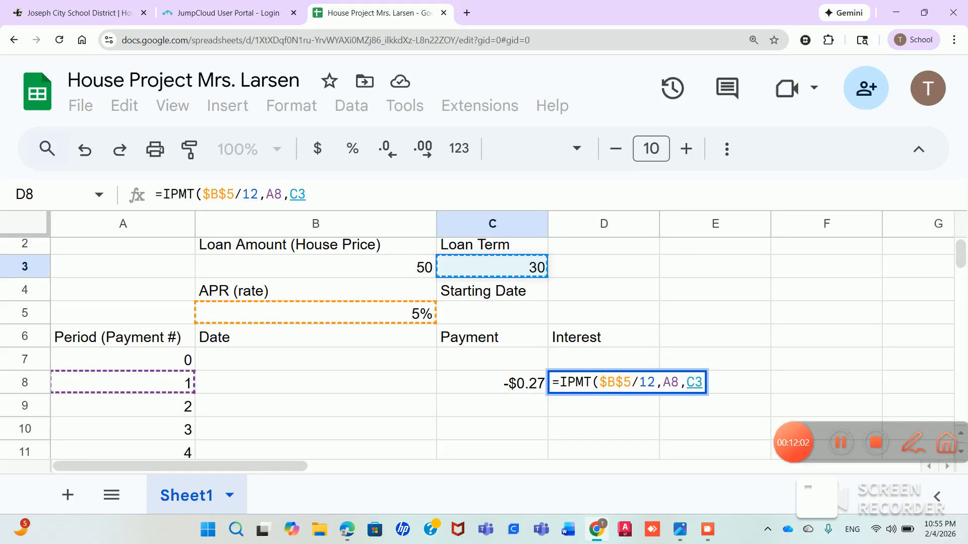
pyautogui.write('*13')
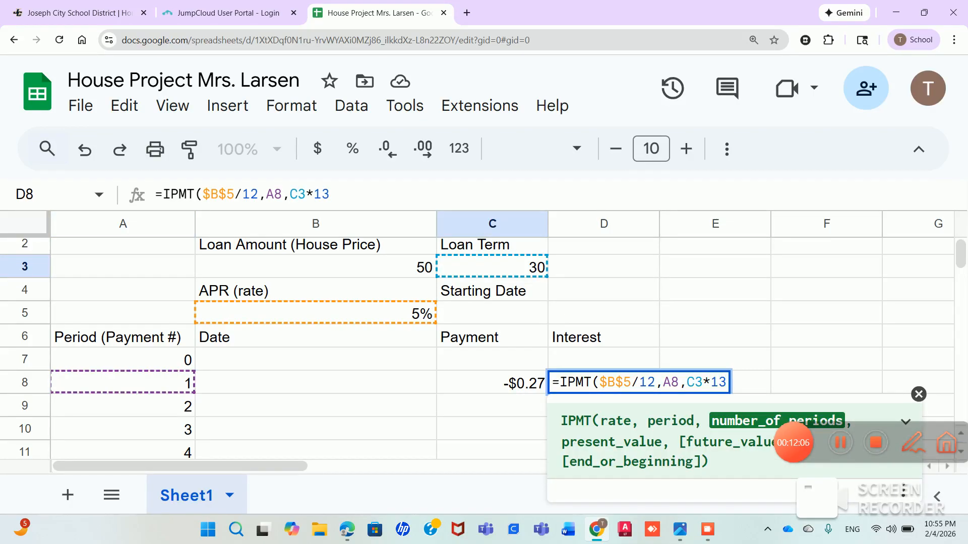
pyautogui.click(686, 383)
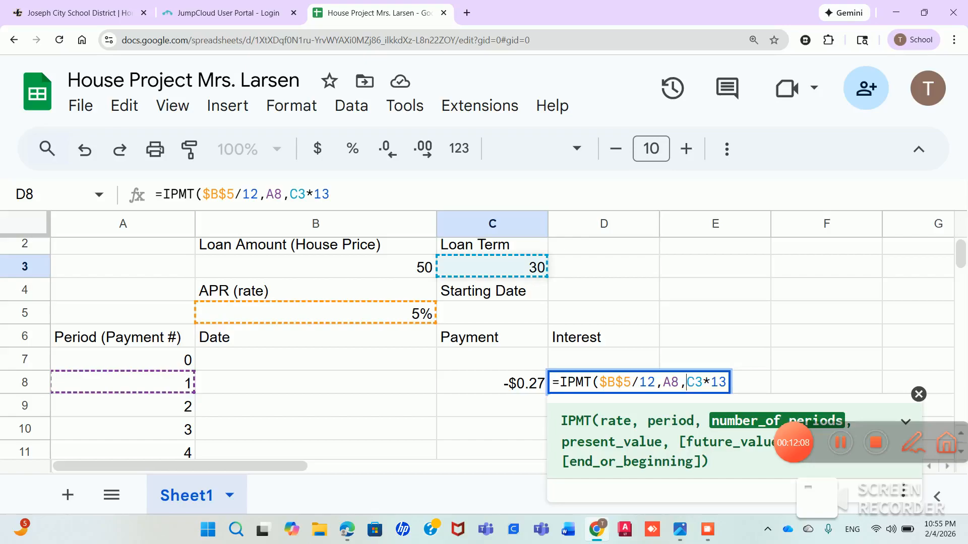
pyautogui.write('$')
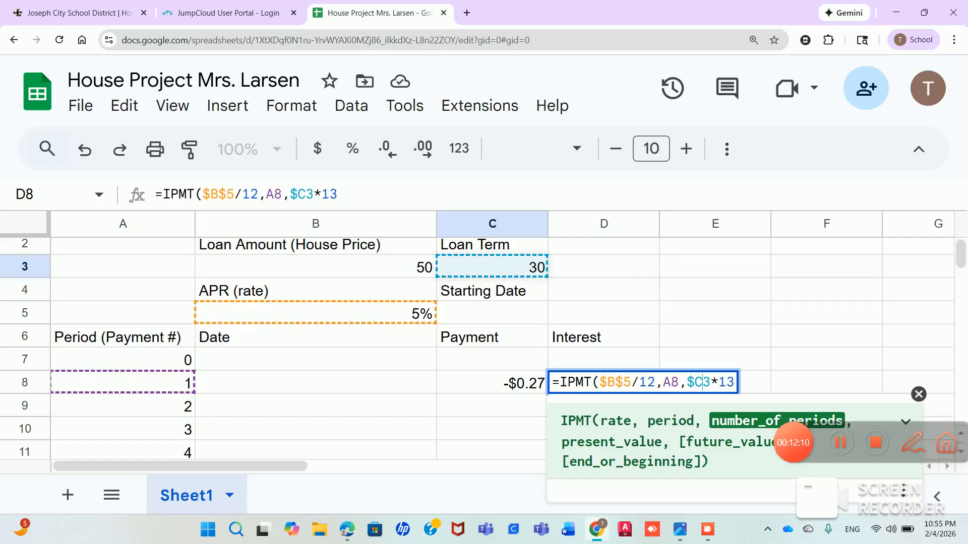
pyautogui.press('Right')
pyautogui.write('$')
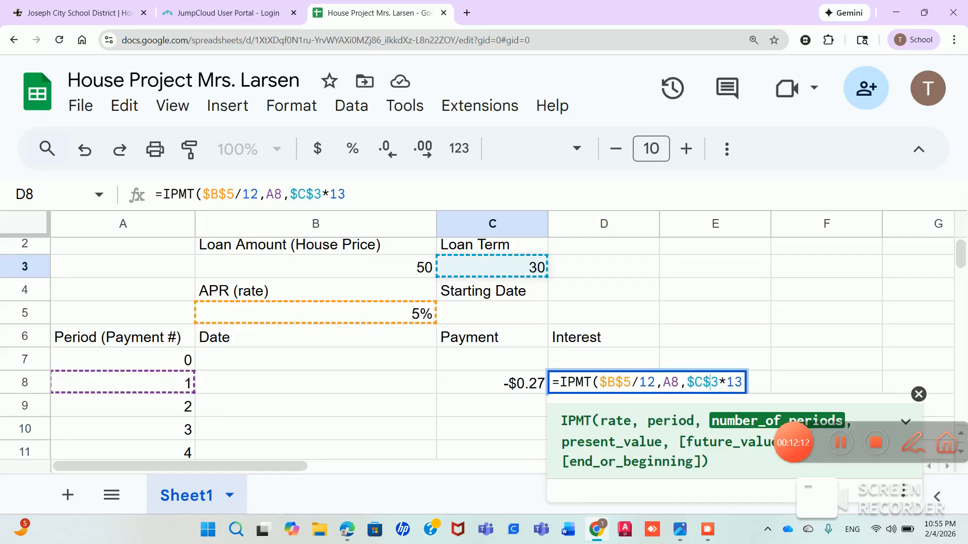
pyautogui.press('End')
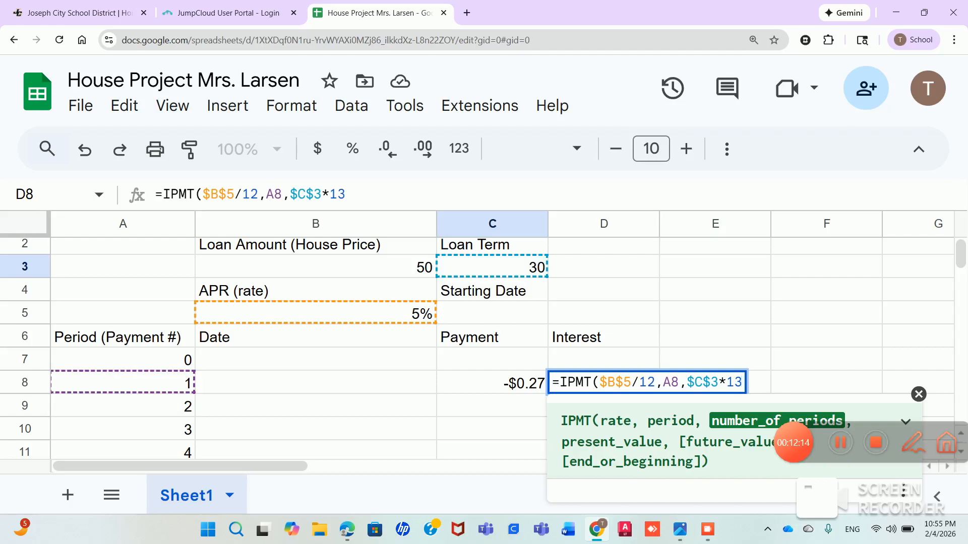
# Add $B$3 as the present value and complete the D8 formula as =IPMT($B$5/12,A8,$C$3*13,$B$3).
pyautogui.write(',')
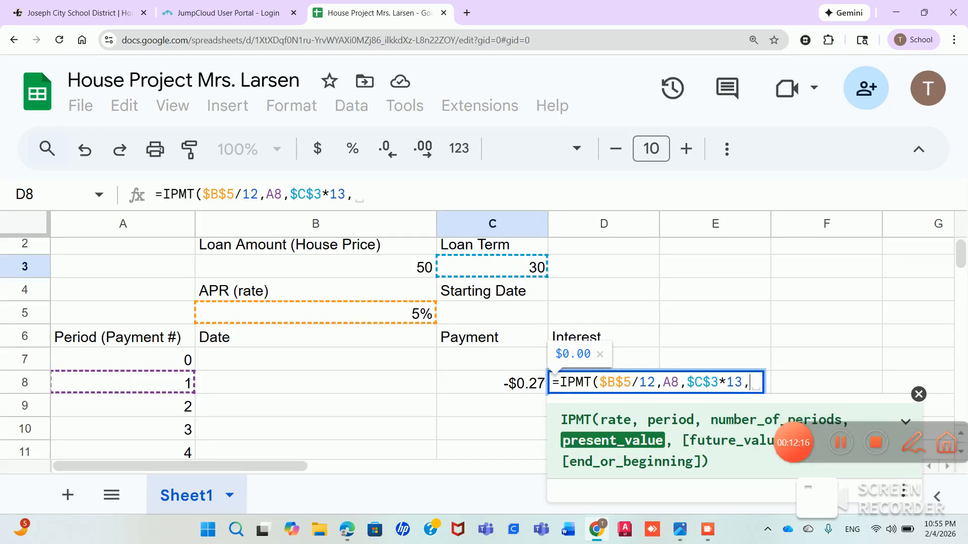
pyautogui.click(315, 266)
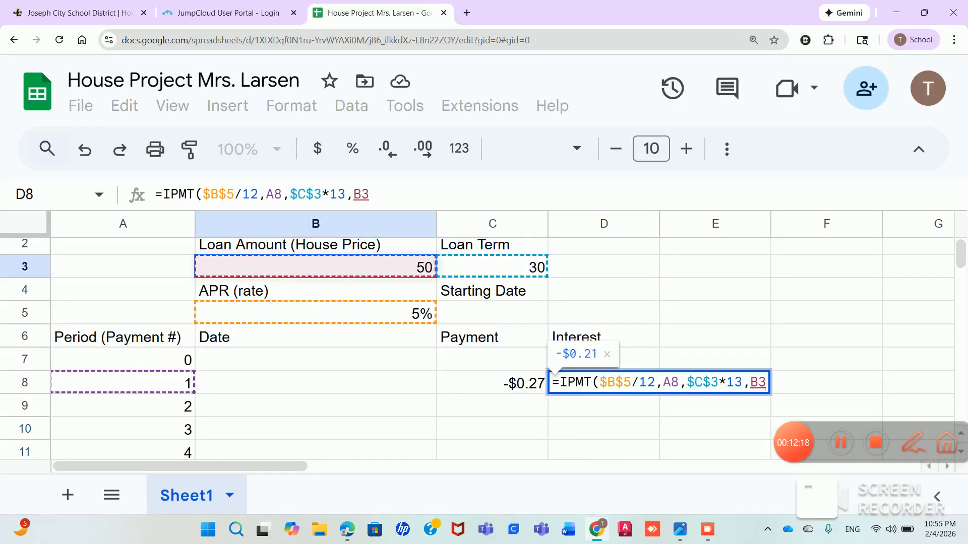
pyautogui.click(750, 382)
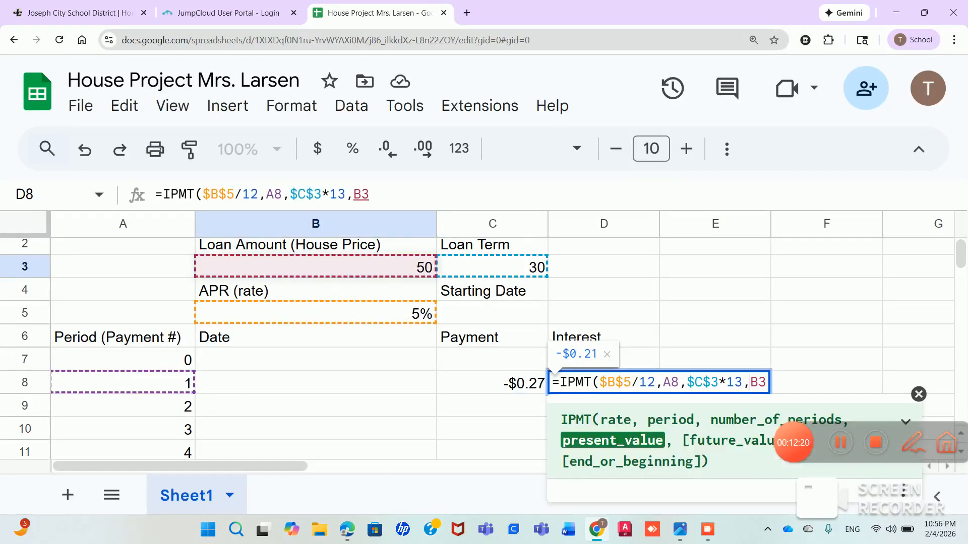
pyautogui.write('$')
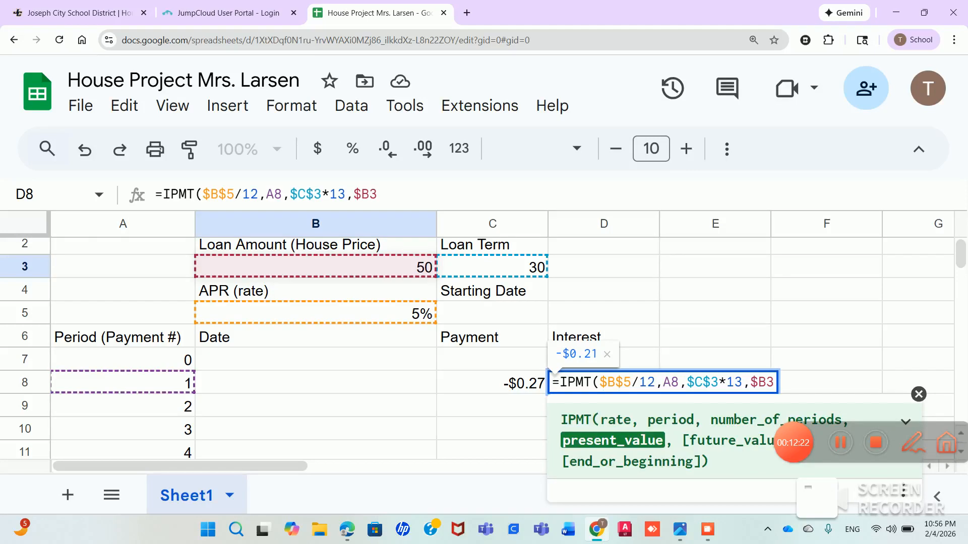
pyautogui.press('Right')
pyautogui.write('$')
pyautogui.press('Return')
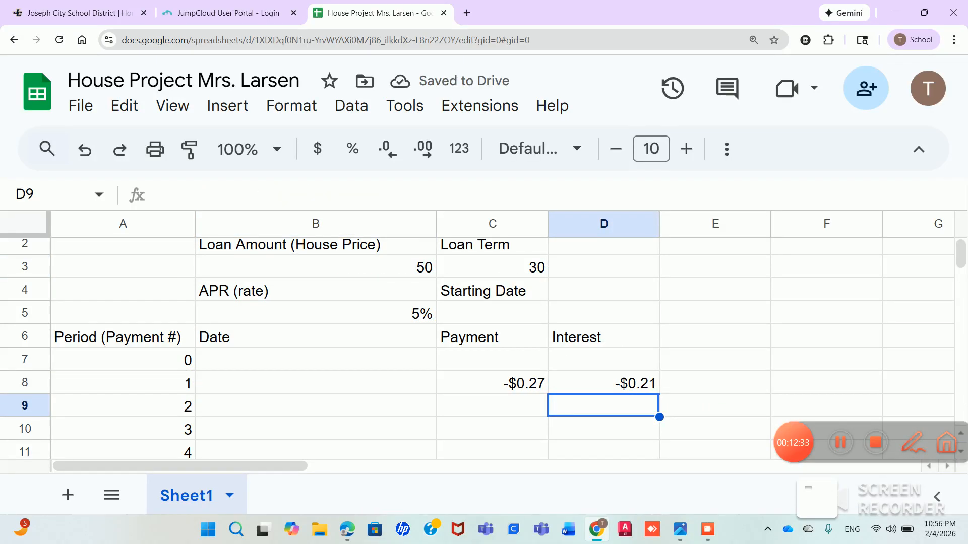
# Enter the column label "To Principal" in cell E6.
pyautogui.click(715, 337)
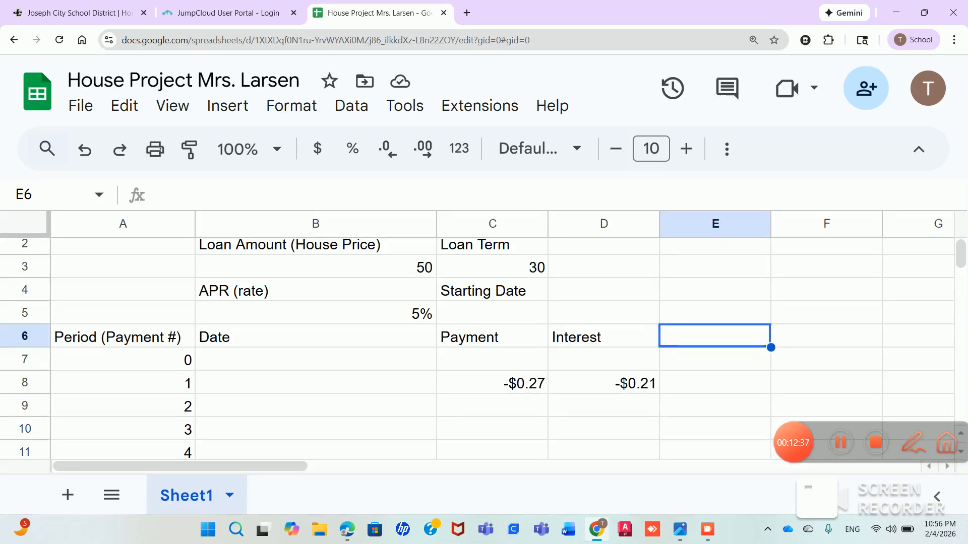
pyautogui.write('To ')
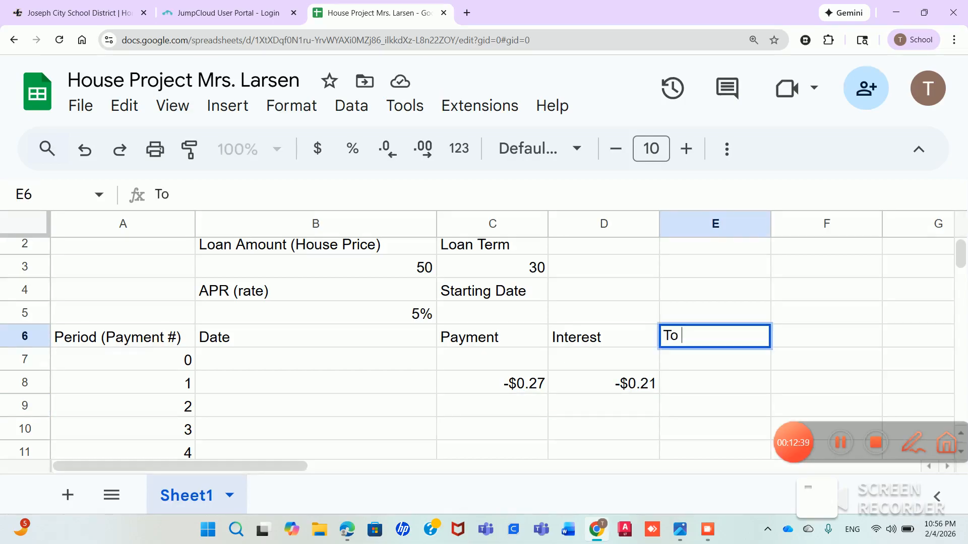
pyautogui.write('Principal')
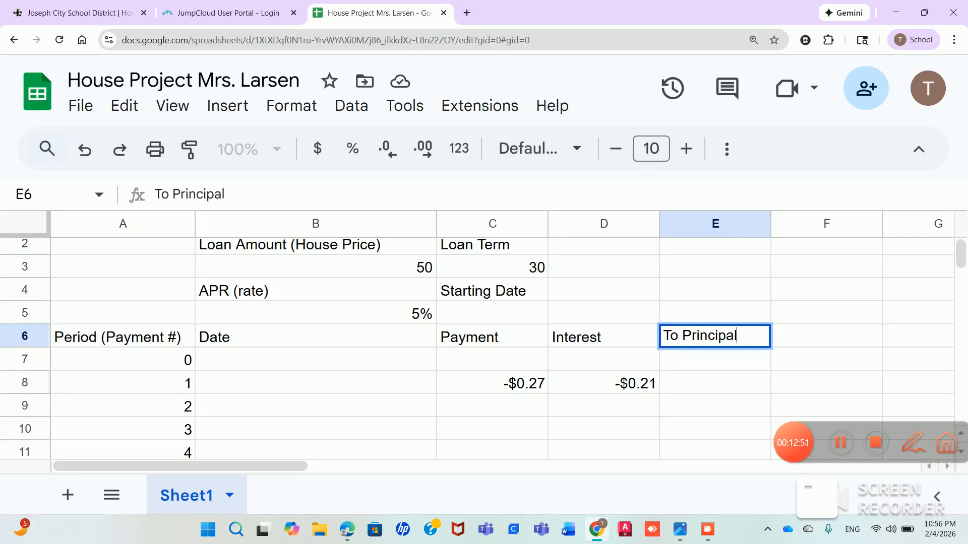
# Enter the formula =C8-D8 in cell E8 to subtract the interest from the payment.
pyautogui.click(715, 383)
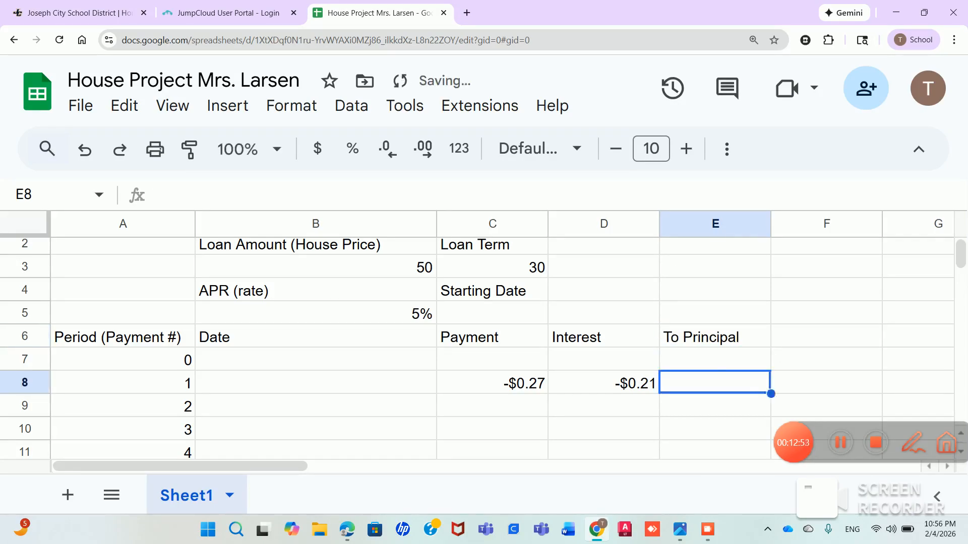
pyautogui.write('=C8')
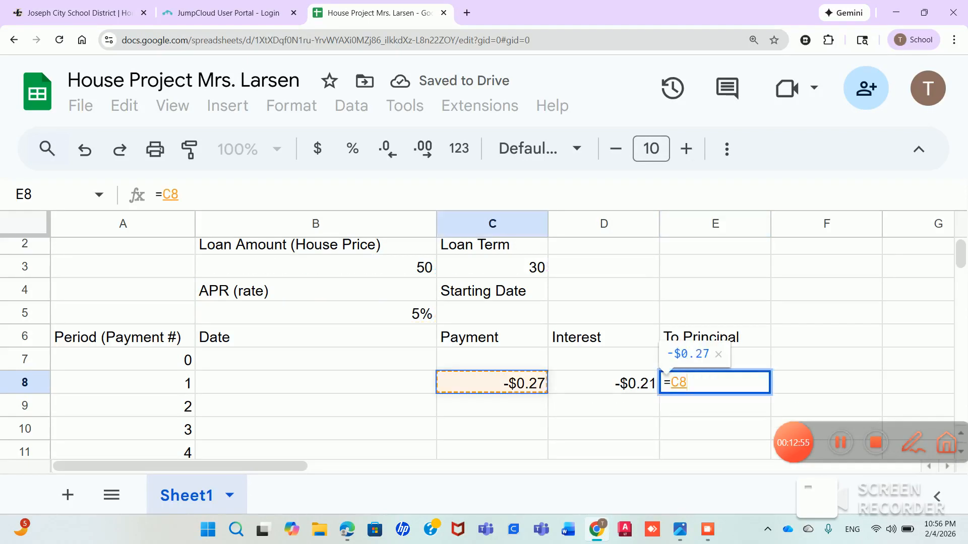
pyautogui.write('-D8')
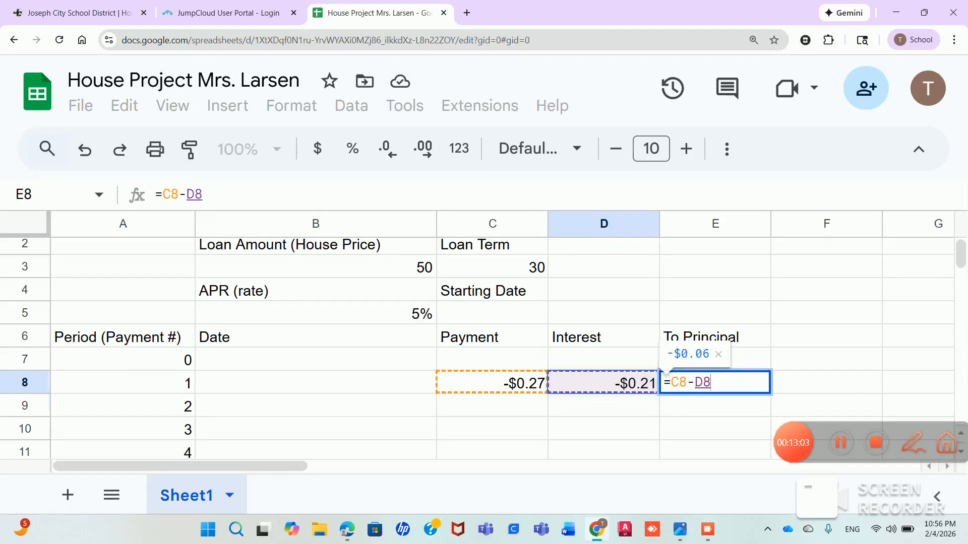
pyautogui.press('Return')
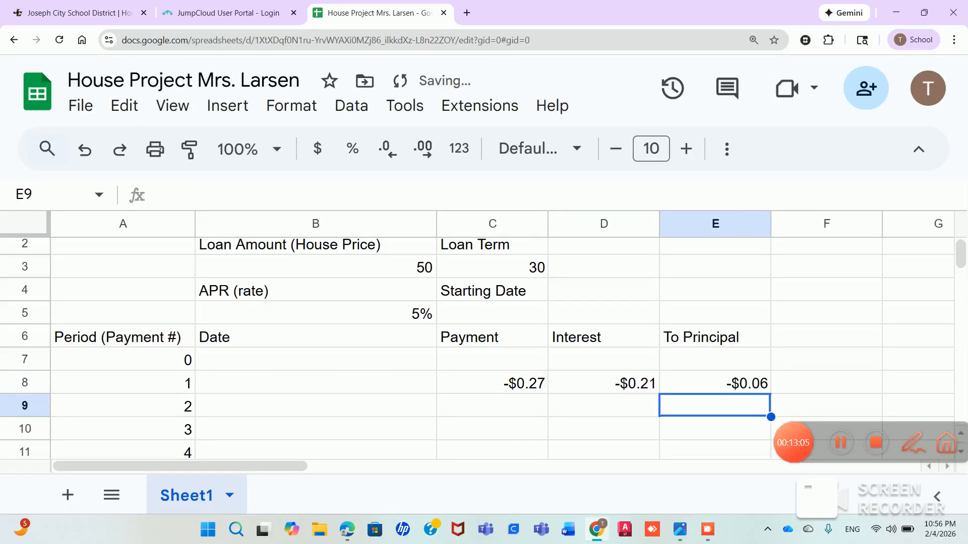
# Enter the column label "Total Remainder" in cell F6.
pyautogui.click(826, 336)
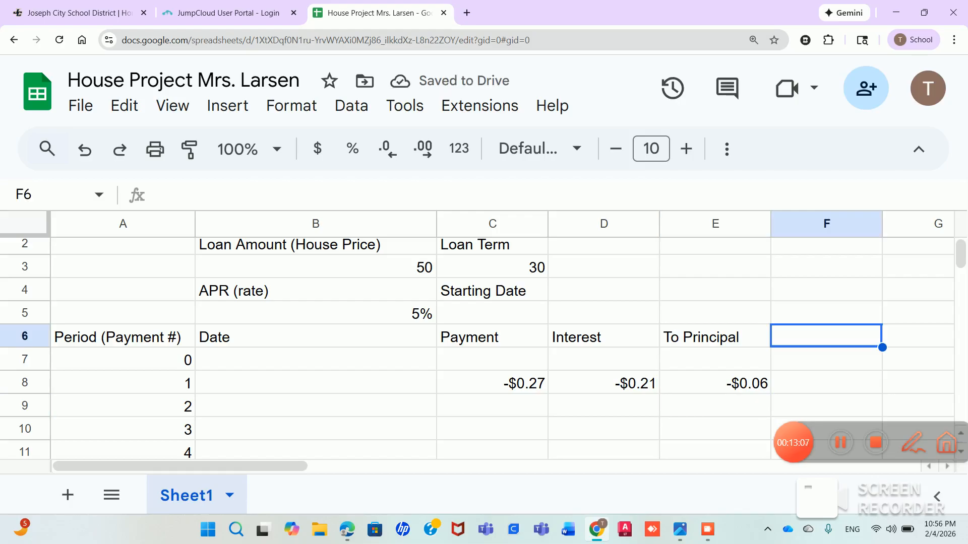
pyautogui.write('Total')
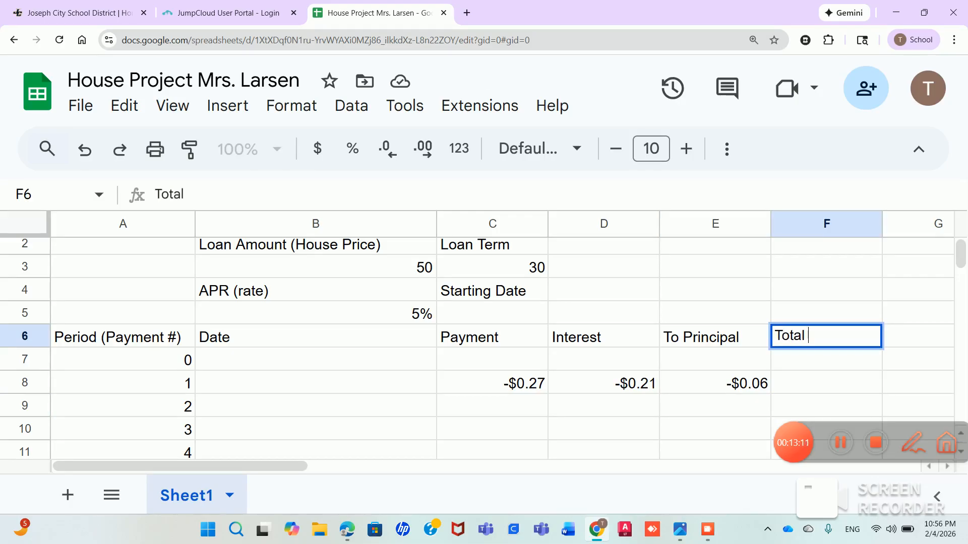
pyautogui.write(' Remai')
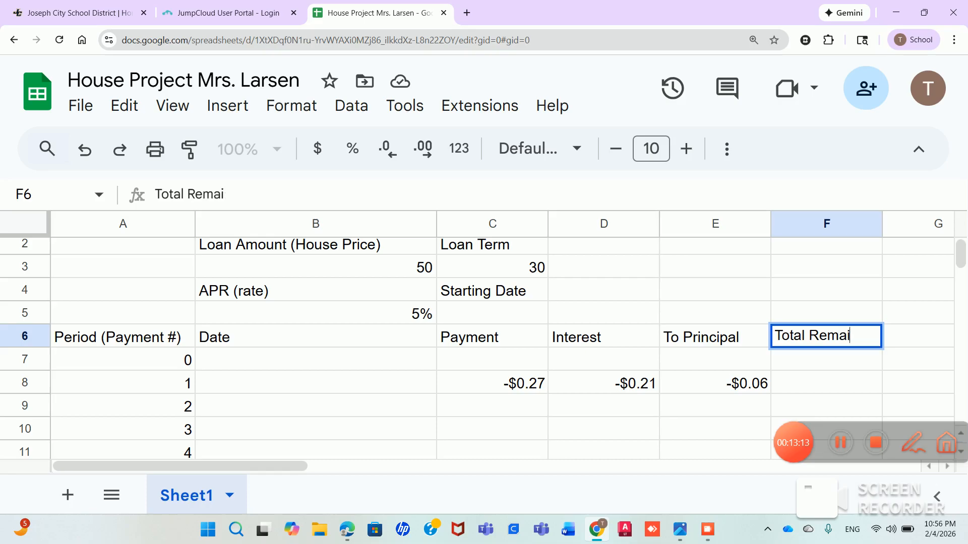
pyautogui.write('nder')
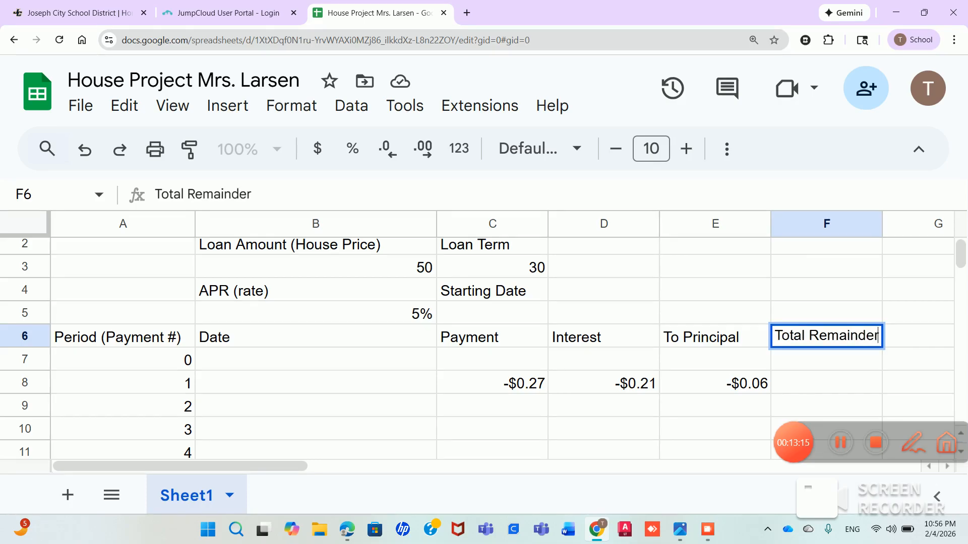
pyautogui.press('Return')
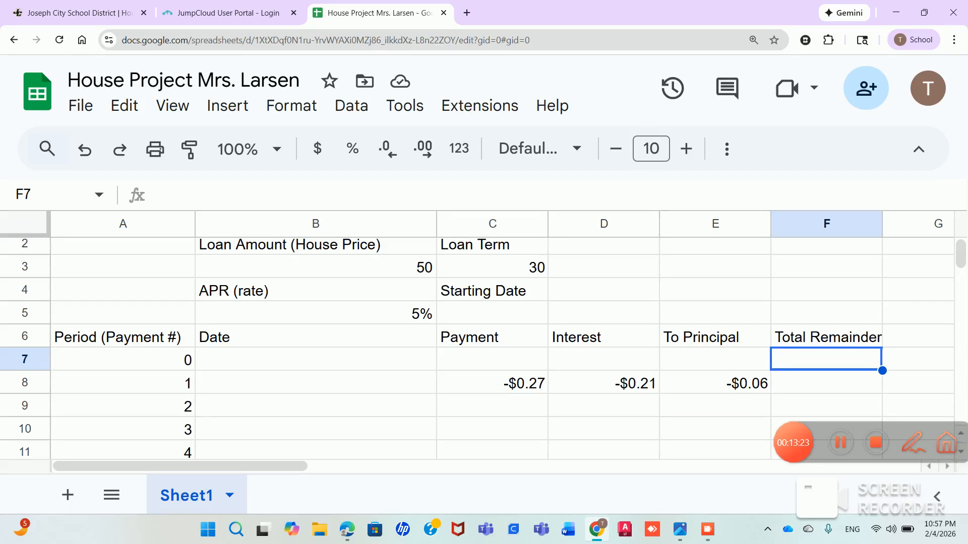
# Enter the formula =B3 in cell F7 to start the total remainder at the loan amount.
pyautogui.write('=')
pyautogui.click(316, 267)
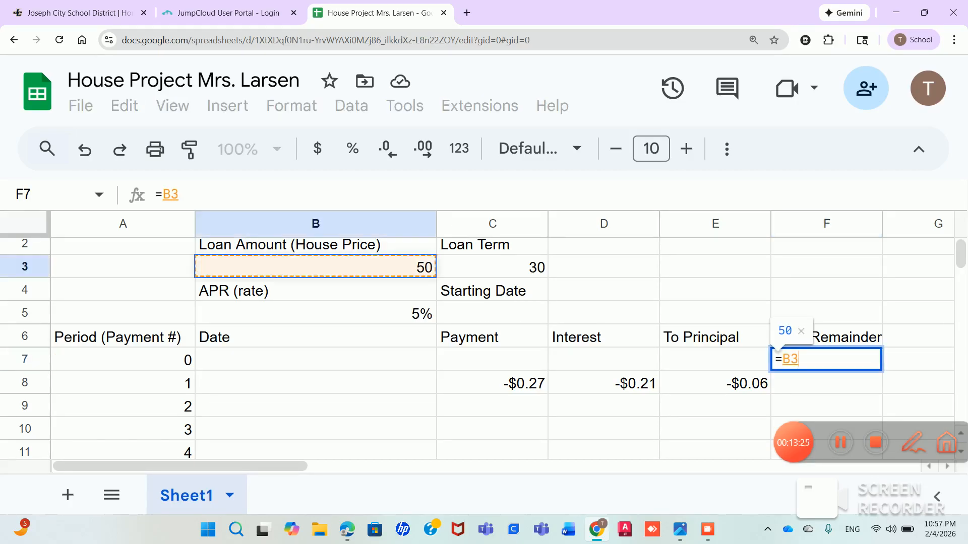
pyautogui.press('Return')
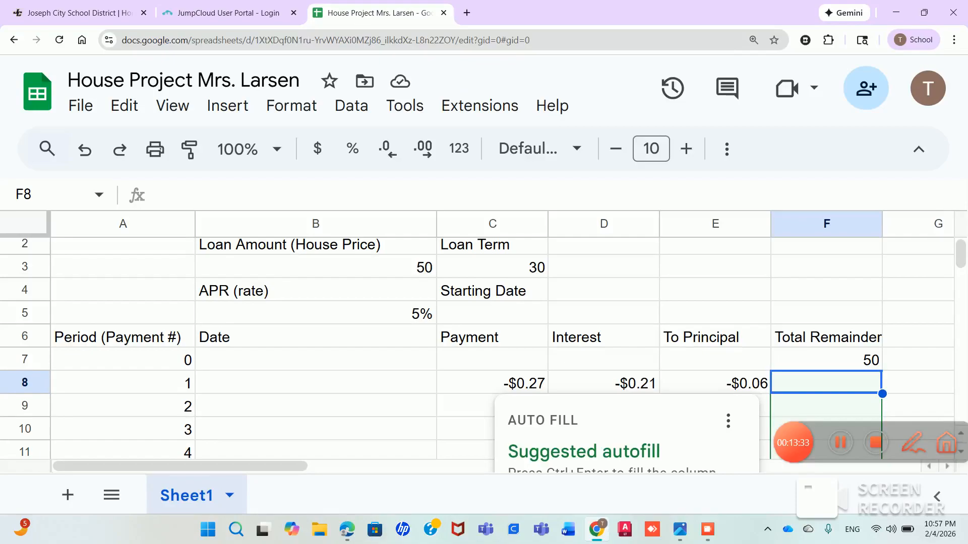
# Enter the formula =F7-E8 in cell F8 to subtract the principal payment from the previous remainder.
pyautogui.write('=')
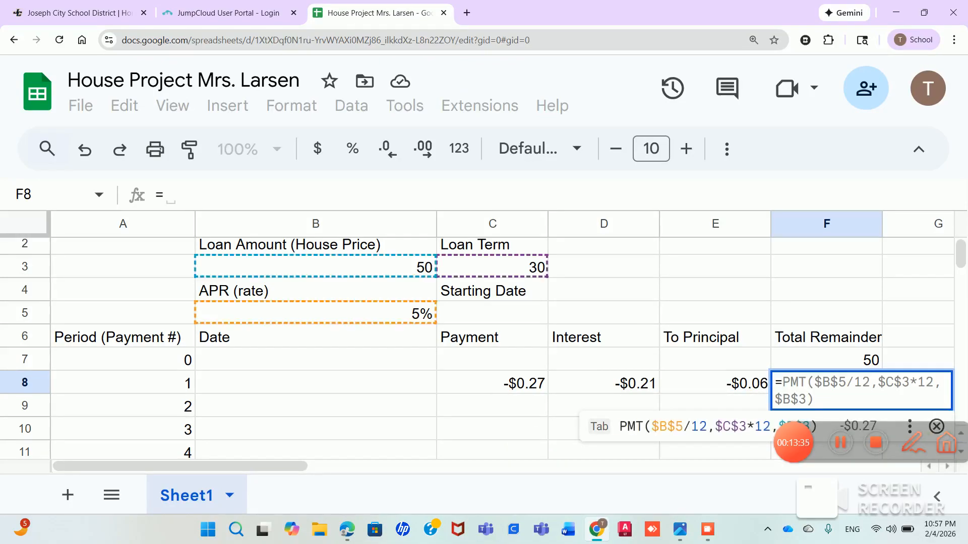
pyautogui.press('Up')
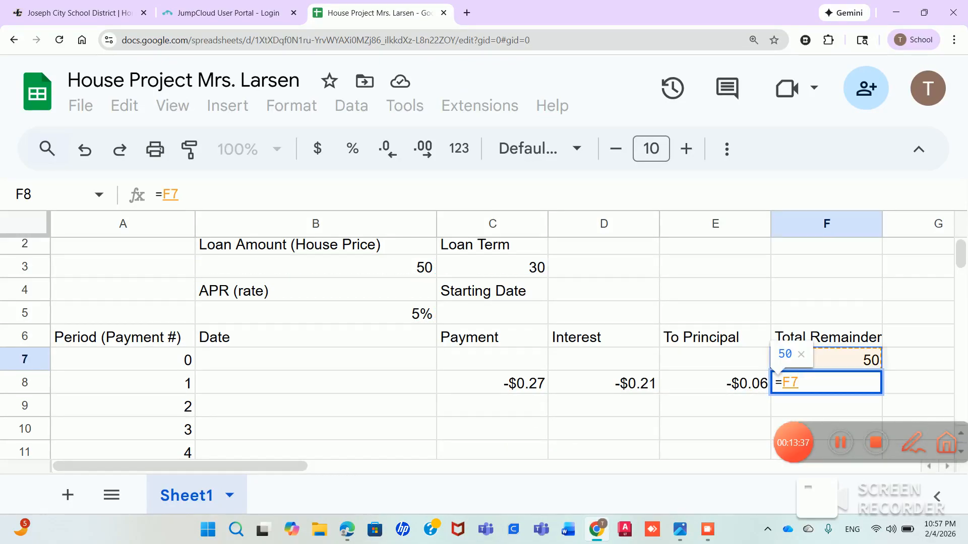
pyautogui.write('-')
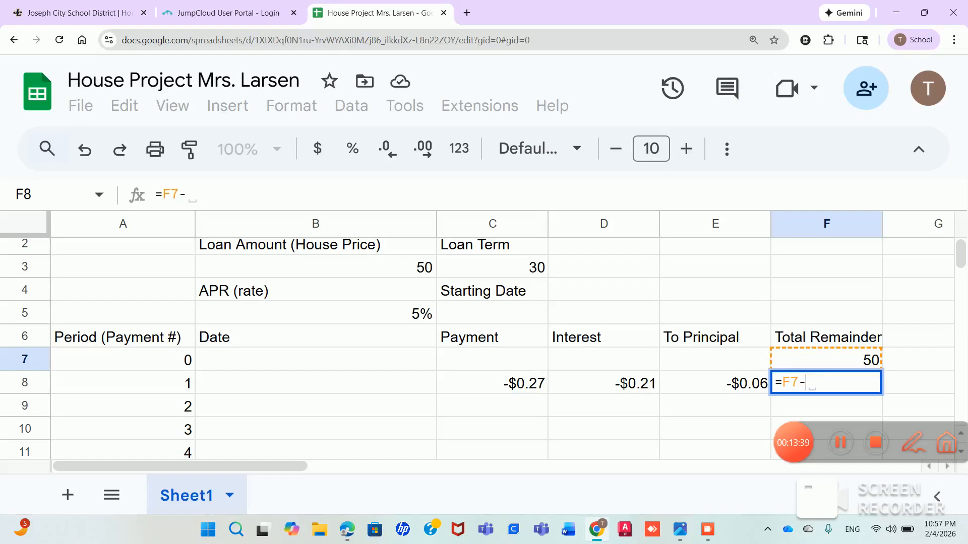
pyautogui.press('Left')
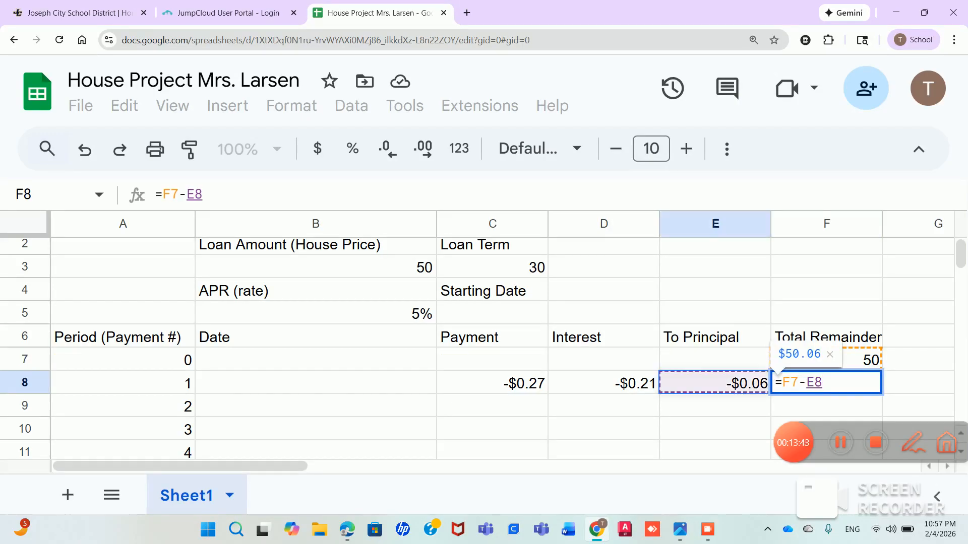
pyautogui.press('Return')
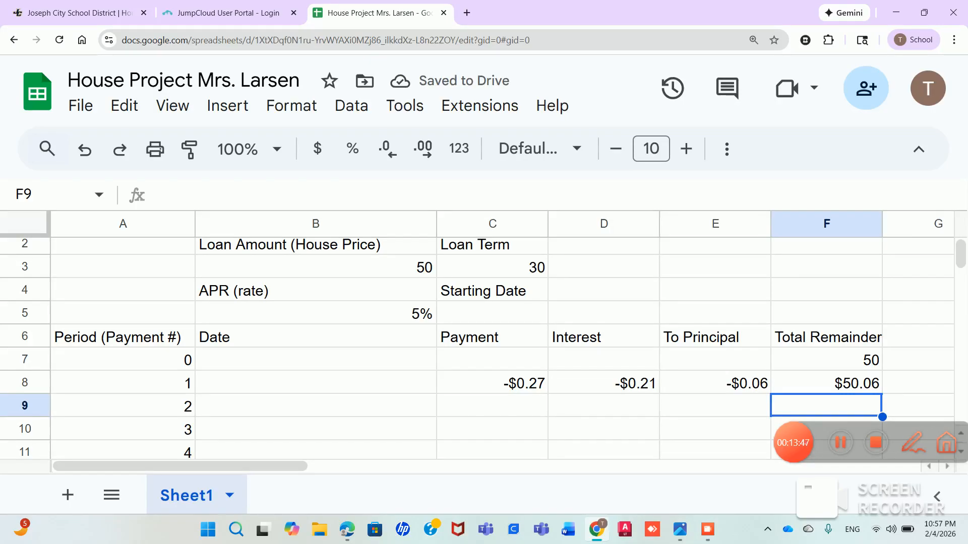
# Negate the payment formula in C8 so it reads =-PMT($B$5/12,$C$3*12,$B$3).
pyautogui.click(492, 384)
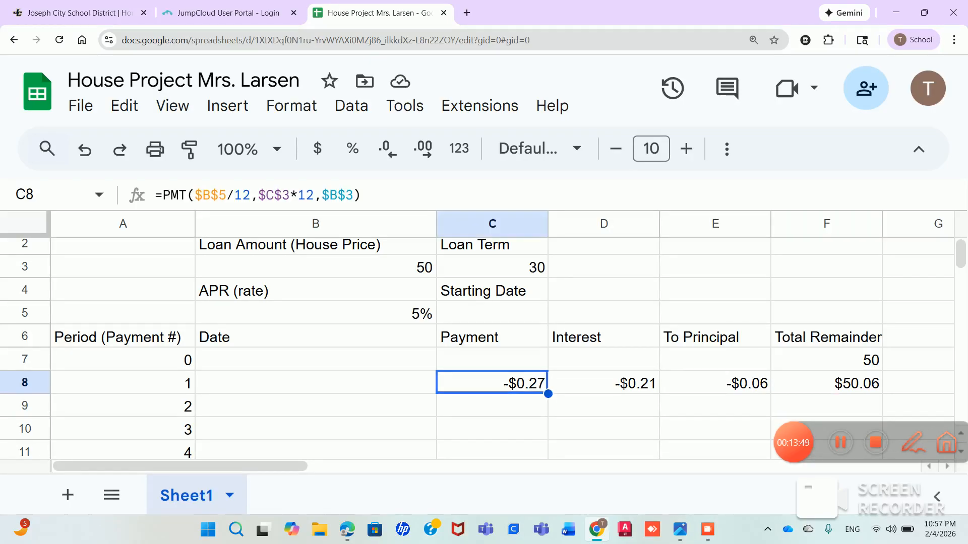
pyautogui.click(162, 195)
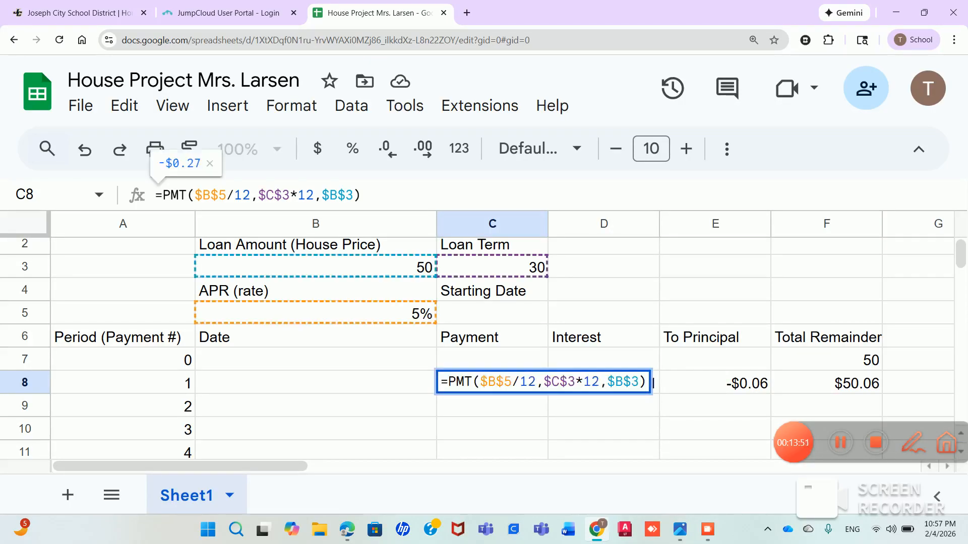
pyautogui.write('-')
pyautogui.press('Return')
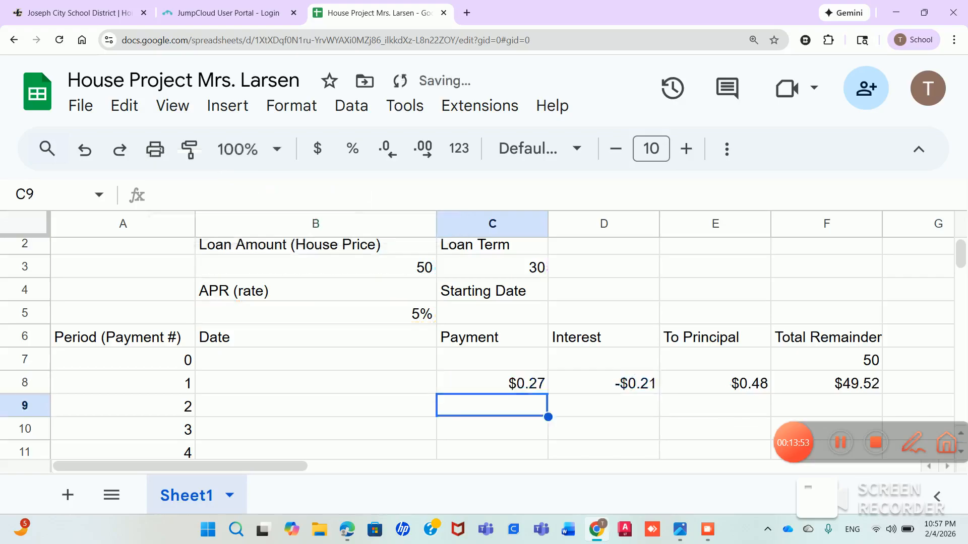
# Negate the interest formula in D8 so it reads =-IPMT($B$5/12,A8,$C$3*13,$B$3).
pyautogui.click(603, 383)
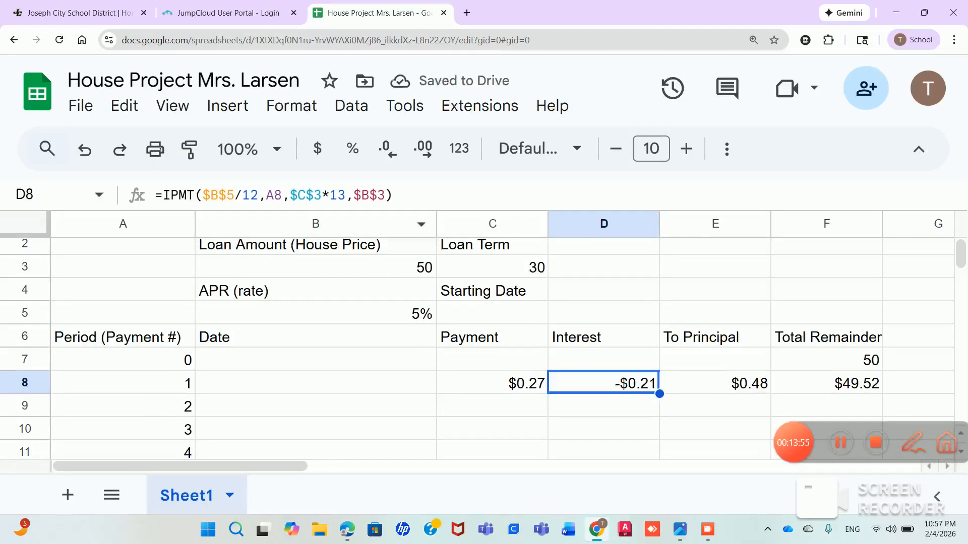
pyautogui.click(163, 195)
pyautogui.write('-')
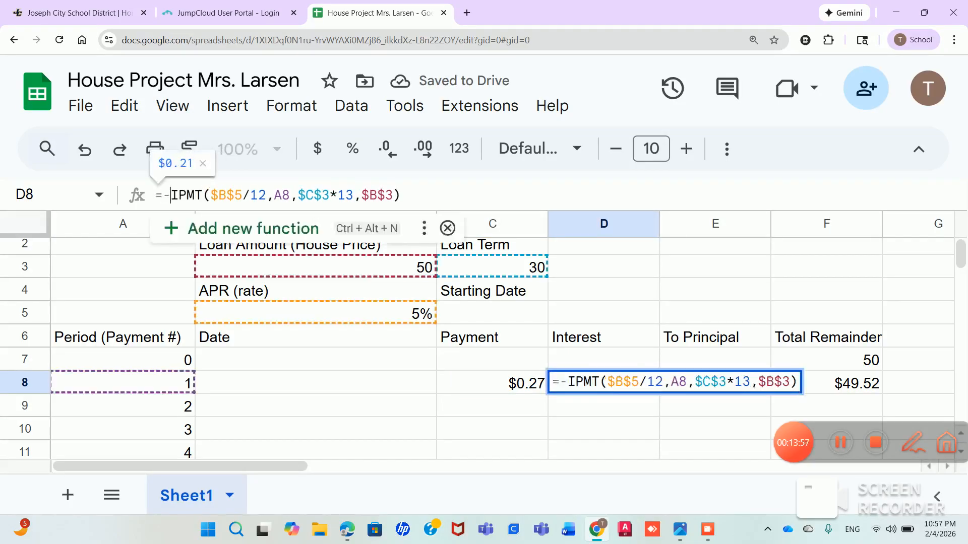
pyautogui.press('Return')
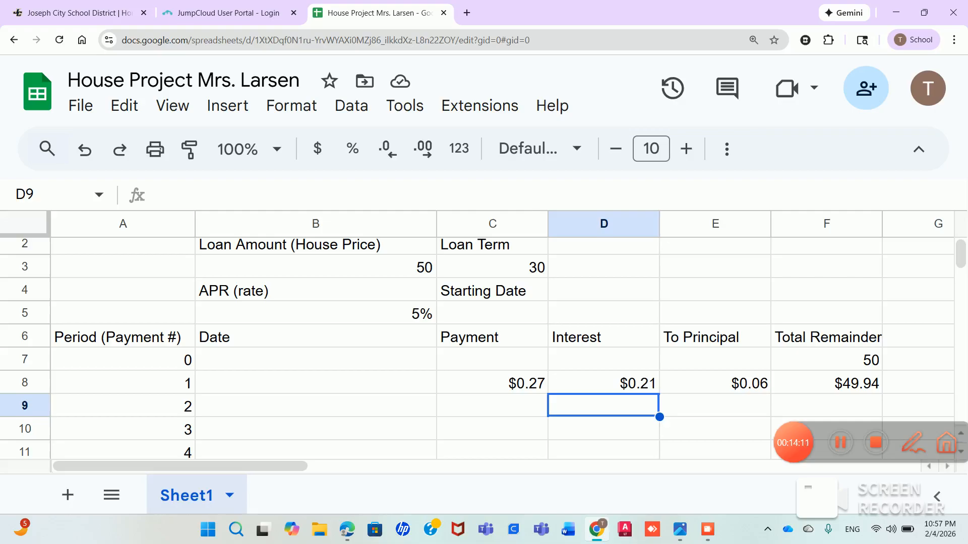
# Fill the payment formula in C8 and the interest formula in D8 down to period 360 in row 367.
pyautogui.click(492, 384)
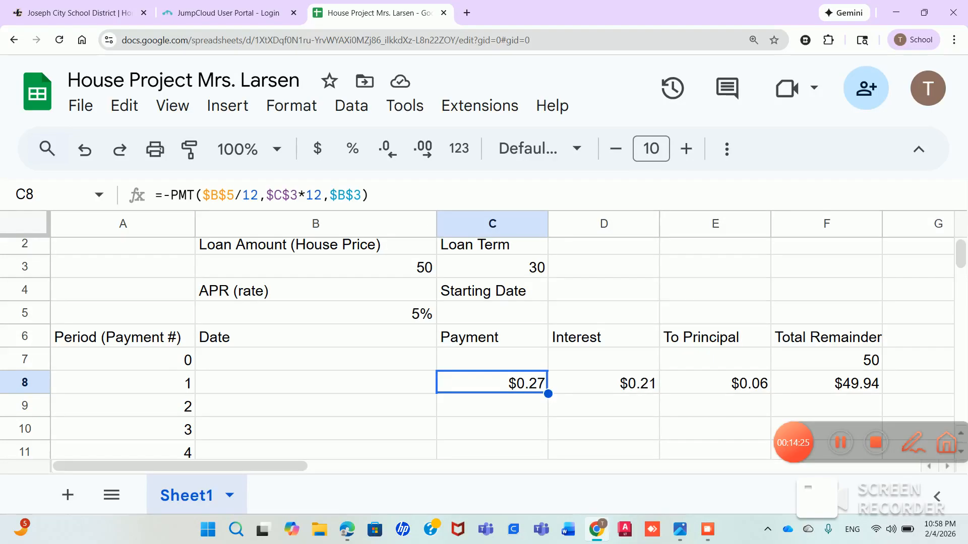
pyautogui.moveTo(548, 394); pyautogui.dragTo(547, 315)
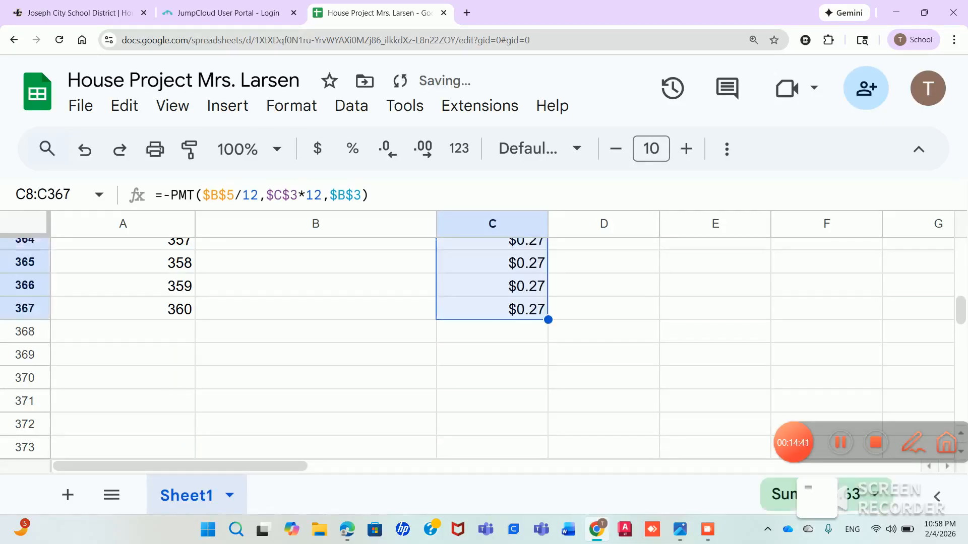
pyautogui.scroll(20, 484, 348)
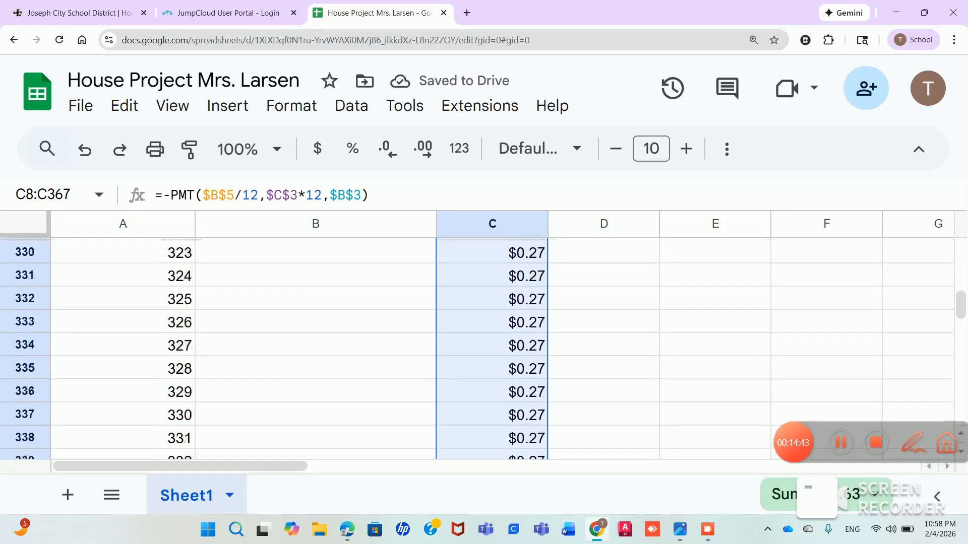
pyautogui.scroll(20, 484, 348)
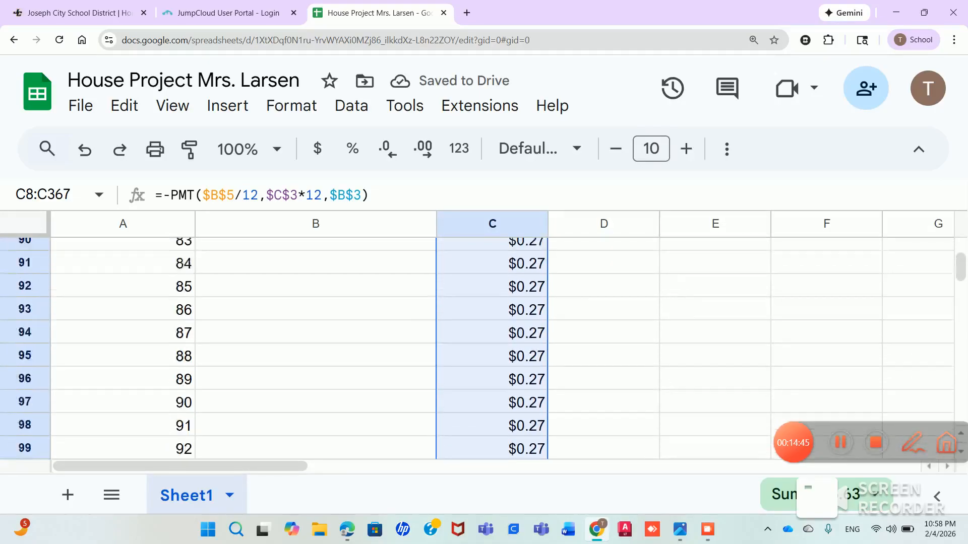
pyautogui.scroll(20, 484, 348)
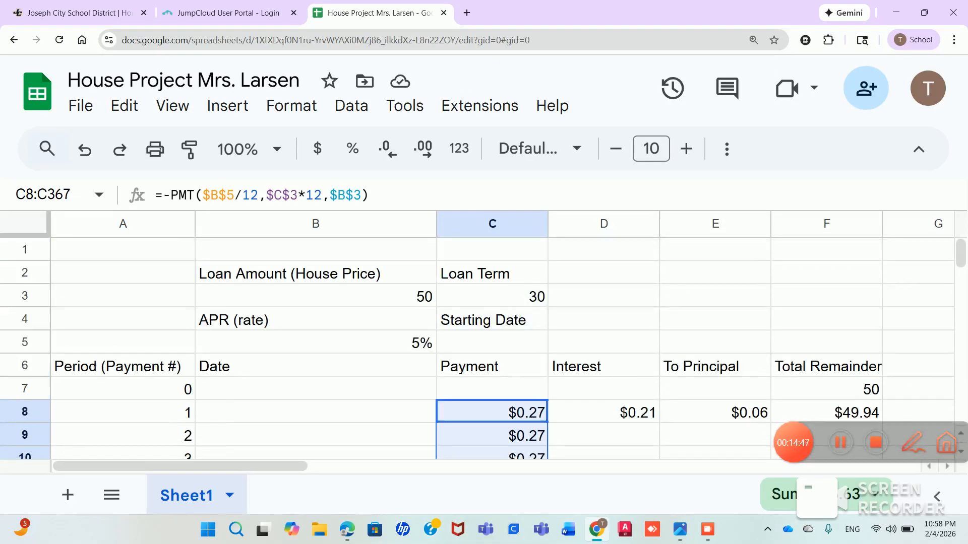
pyautogui.click(603, 412)
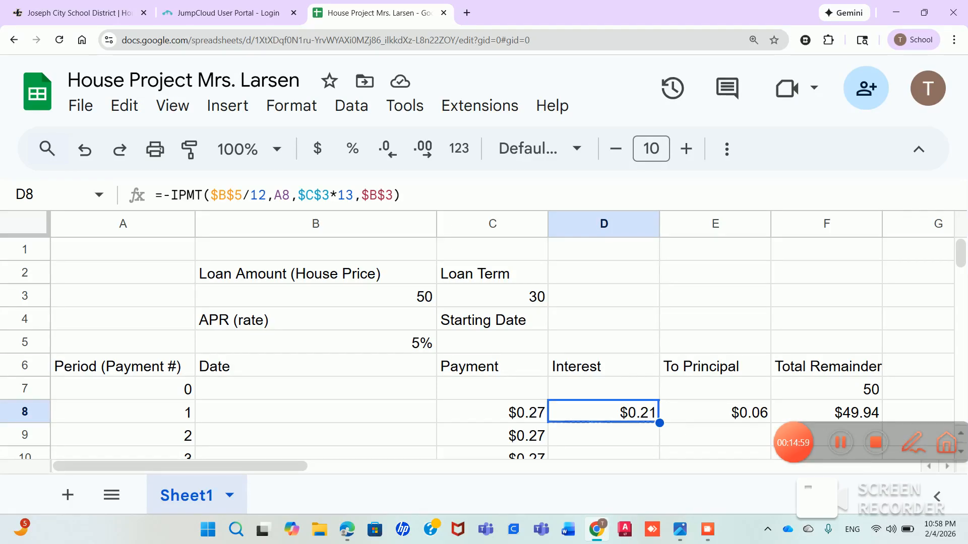
pyautogui.doubleClick(660, 423)
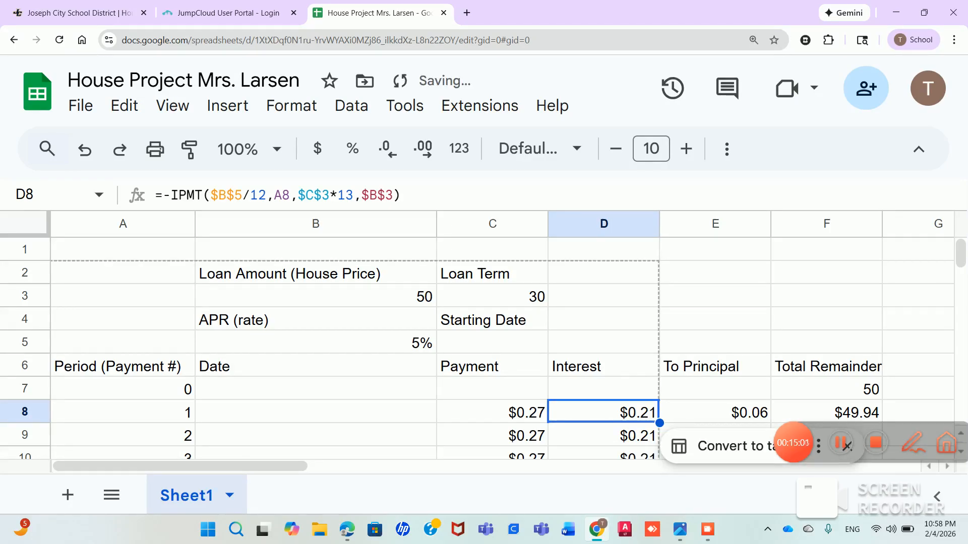
# Fill the To Principal formula in E8 and the Total Remainder formula in F8 down to period 360.
pyautogui.moveTo(961, 255)
pyautogui.mouseDown()
pyautogui.moveTo(961, 344)
pyautogui.moveTo(960, 254)
pyautogui.mouseUp()
pyautogui.click(715, 411)
pyautogui.doubleClick(771, 423)
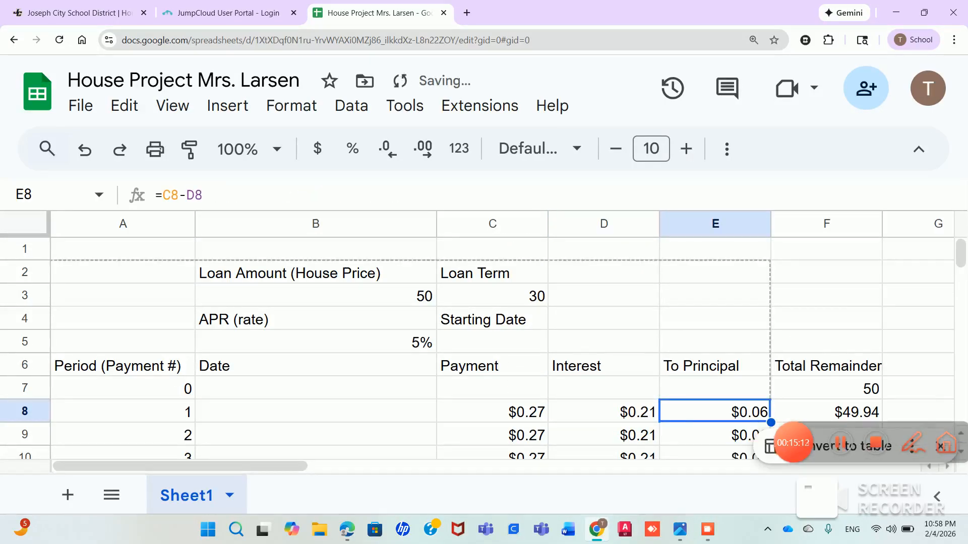
pyautogui.click(826, 412)
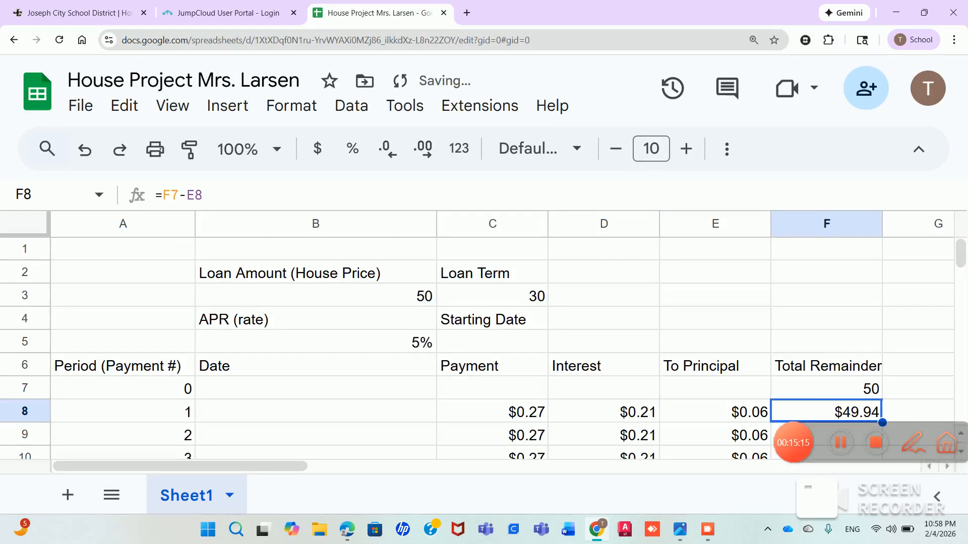
pyautogui.doubleClick(882, 423)
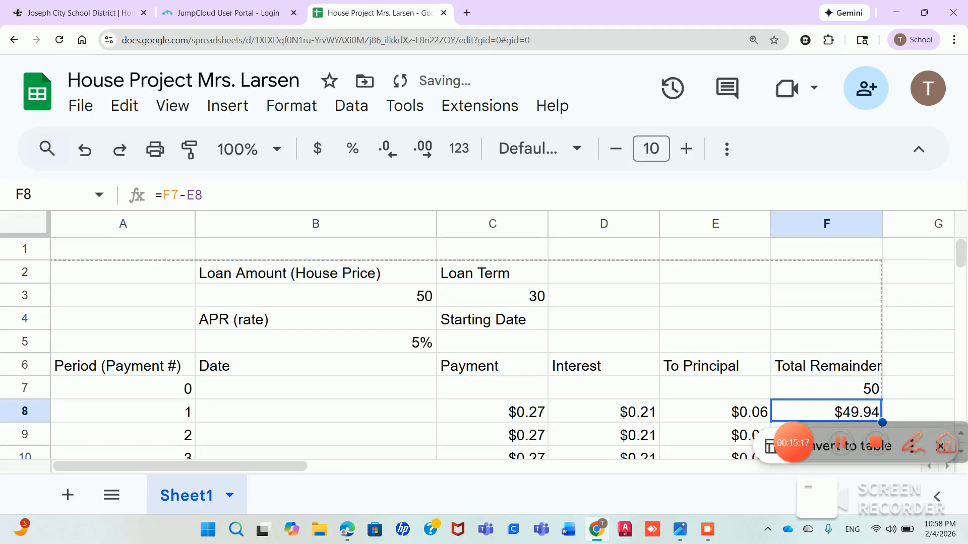
# Examine the filled amortization rows through period 360, checking how the interest, principal and total remainder change.
pyautogui.scroll(-20, 484, 348)
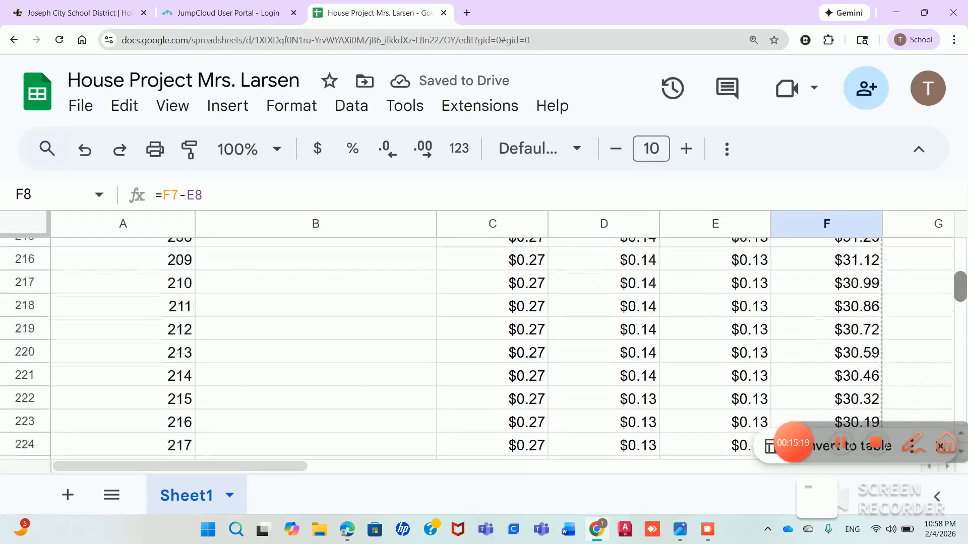
pyautogui.scroll(-10, 484, 348)
pyautogui.scroll(6, 484, 348)
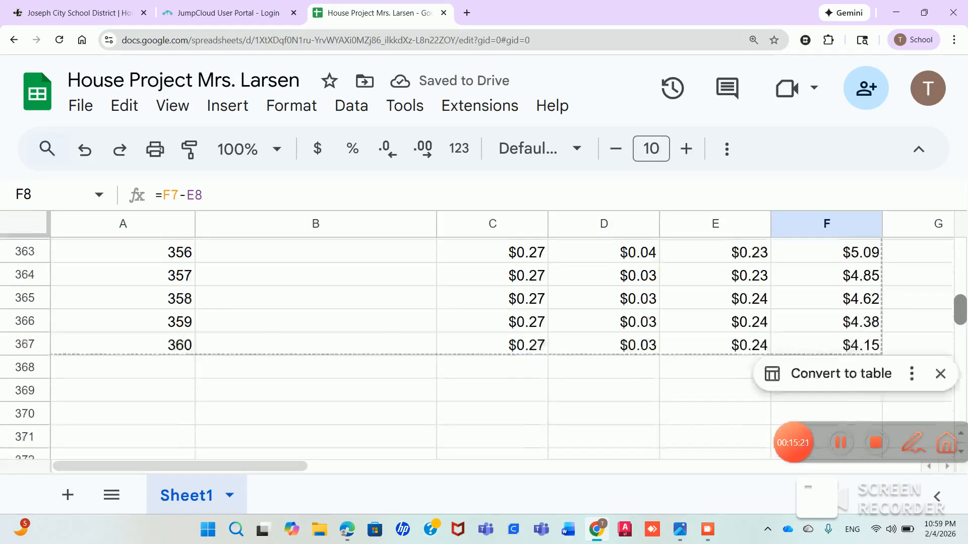
pyautogui.scroll(-4, 484, 348)
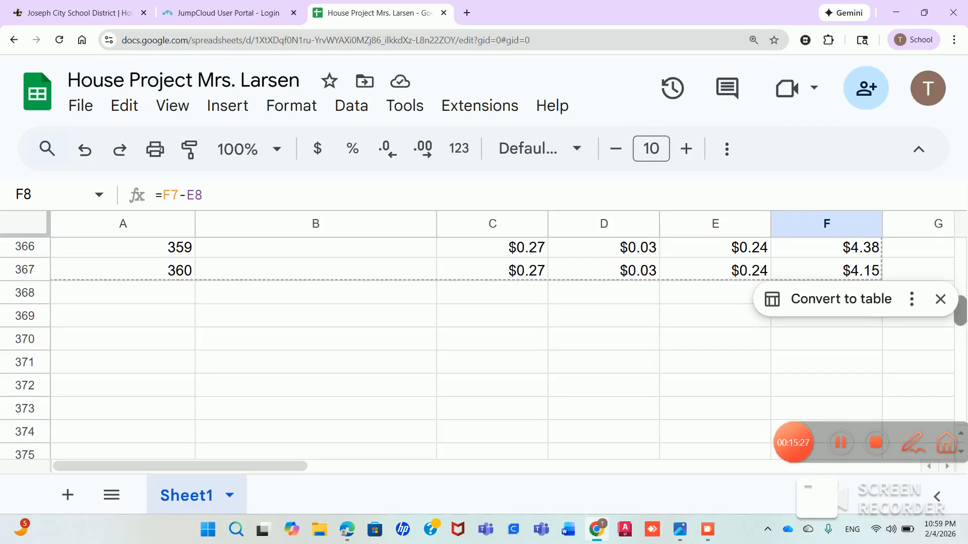
pyautogui.scroll(20, 484, 348)
pyautogui.scroll(20, 484, 348)
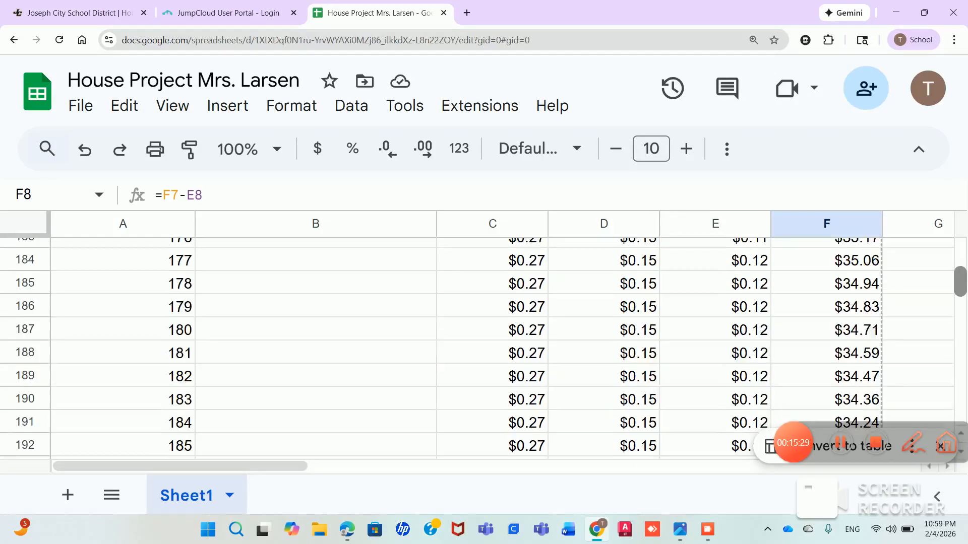
pyautogui.scroll(15, 484, 348)
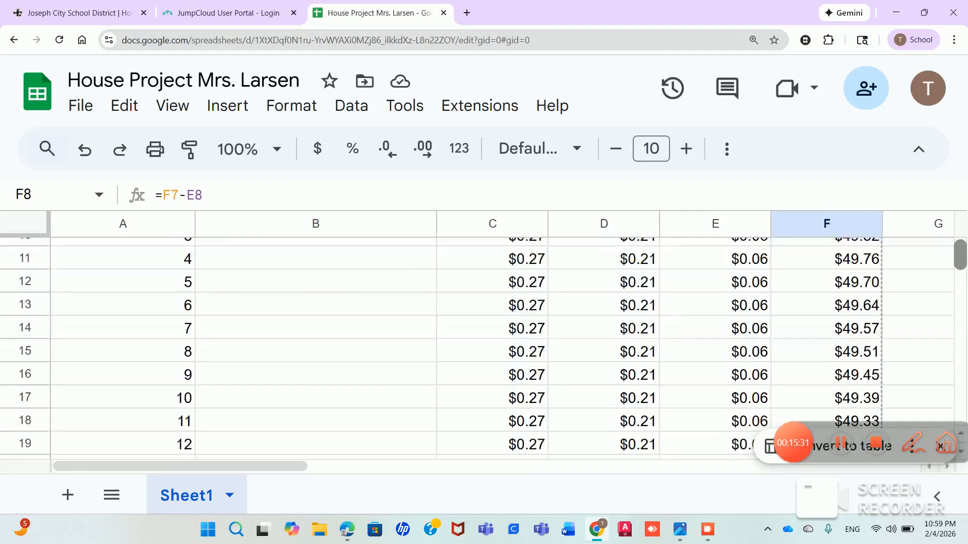
pyautogui.scroll(-5, 484, 348)
pyautogui.scroll(4, 484, 348)
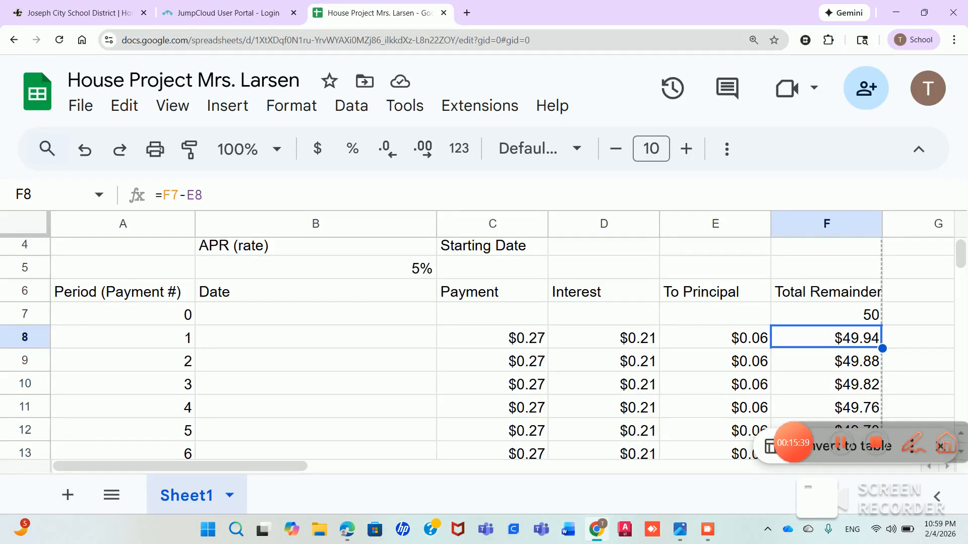
# Set the loan amount in cell B3 to 300000.
pyautogui.moveTo(961, 255)
pyautogui.mouseDown()
pyautogui.moveTo(961, 310)
pyautogui.moveTo(960, 253)
pyautogui.mouseUp()
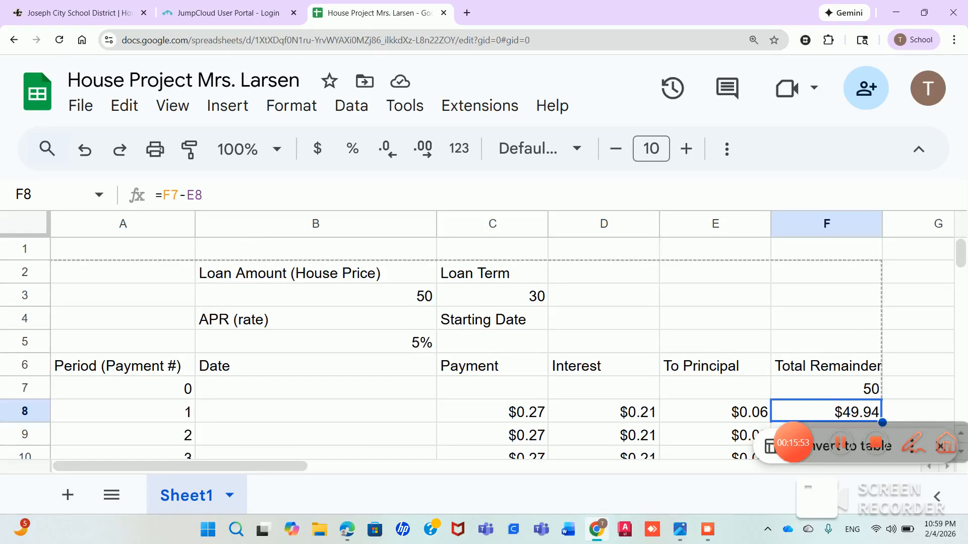
pyautogui.click(315, 296)
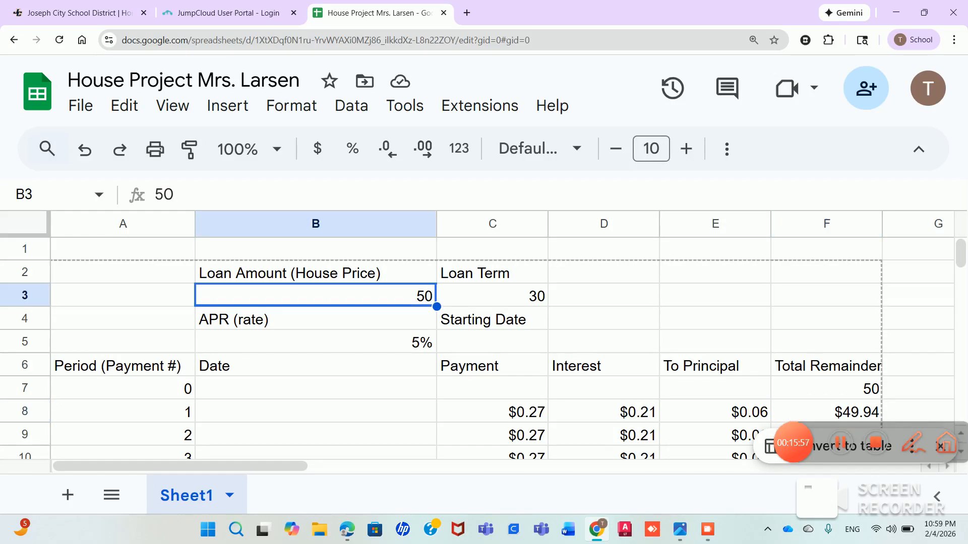
pyautogui.write('300000')
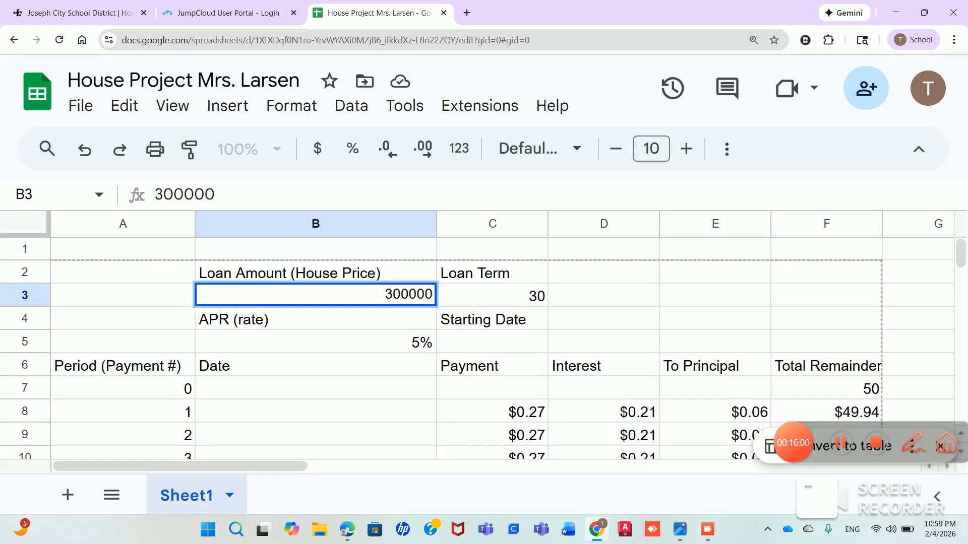
pyautogui.press('Return')
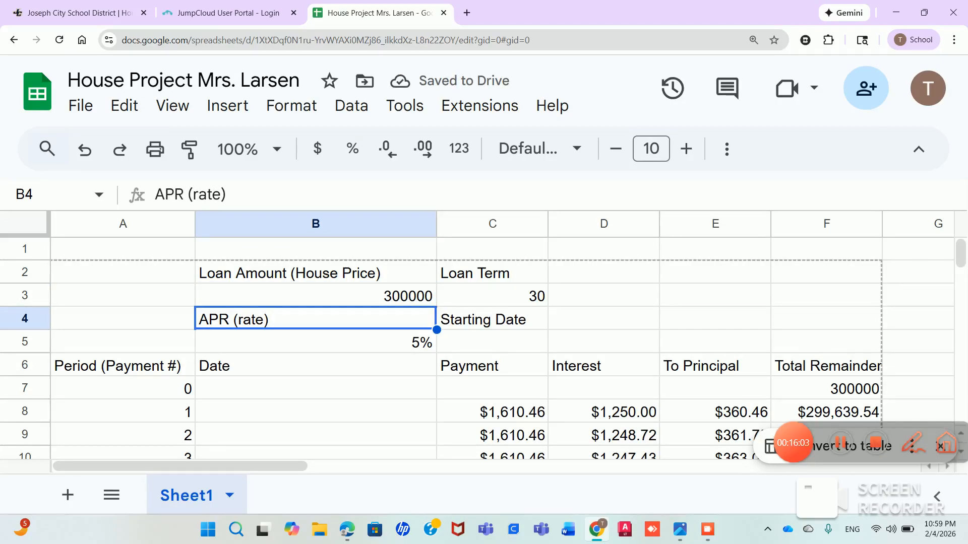
# Set the APR in cell B5 to 7% and the loan term in cell C3 to 15.
pyautogui.click(316, 342)
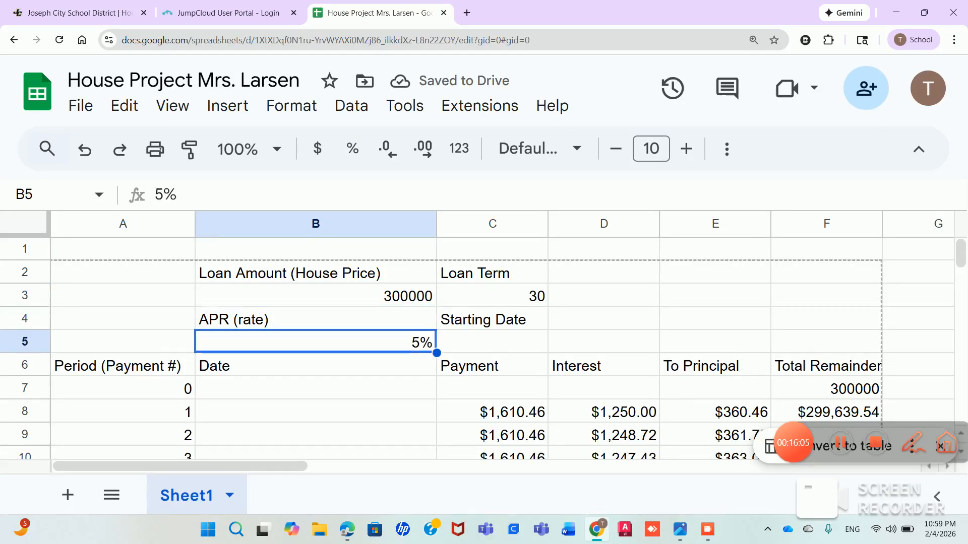
pyautogui.write('7')
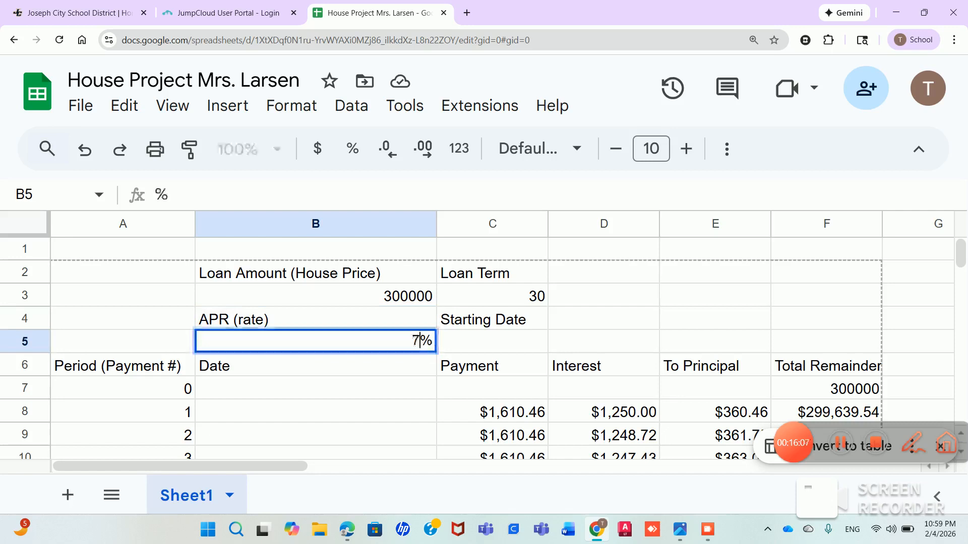
pyautogui.press('Return')
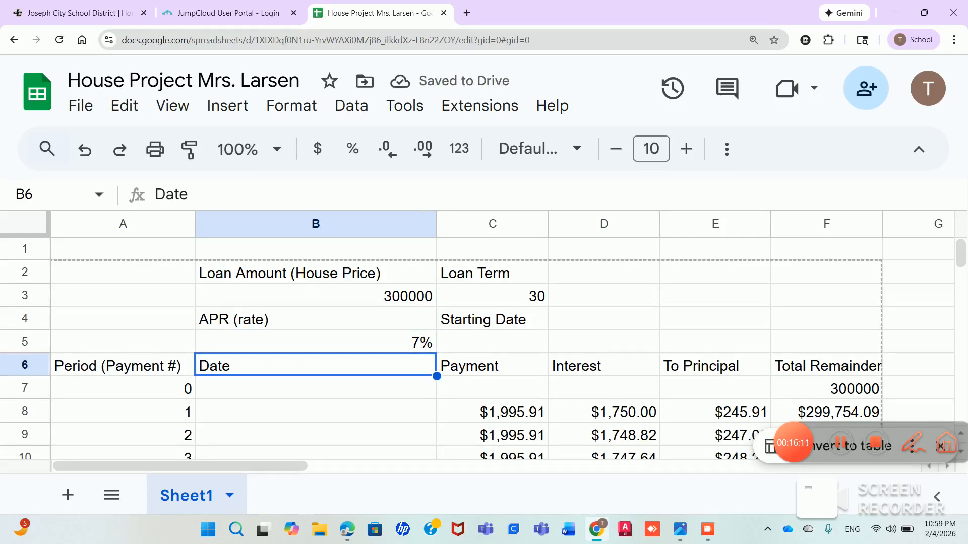
pyautogui.click(492, 296)
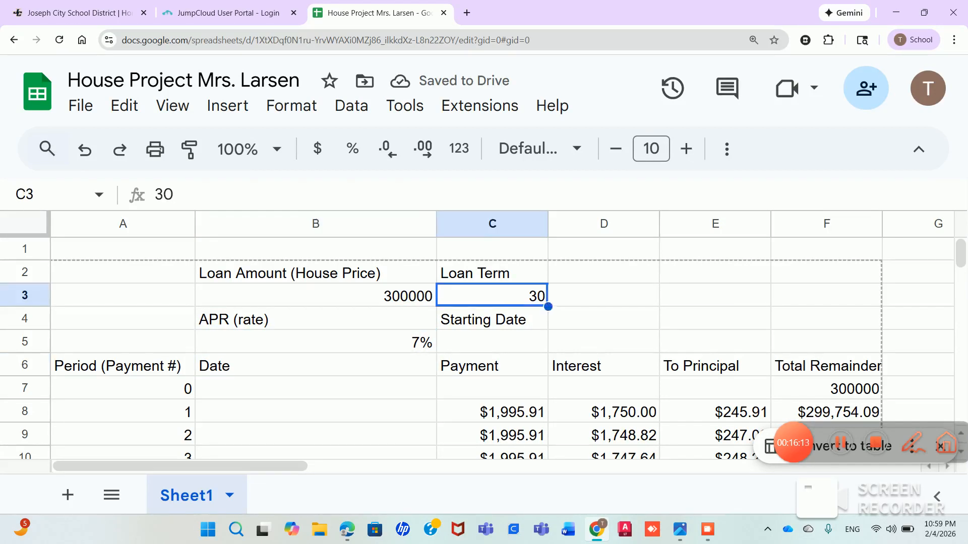
pyautogui.write('15')
pyautogui.press('Return')
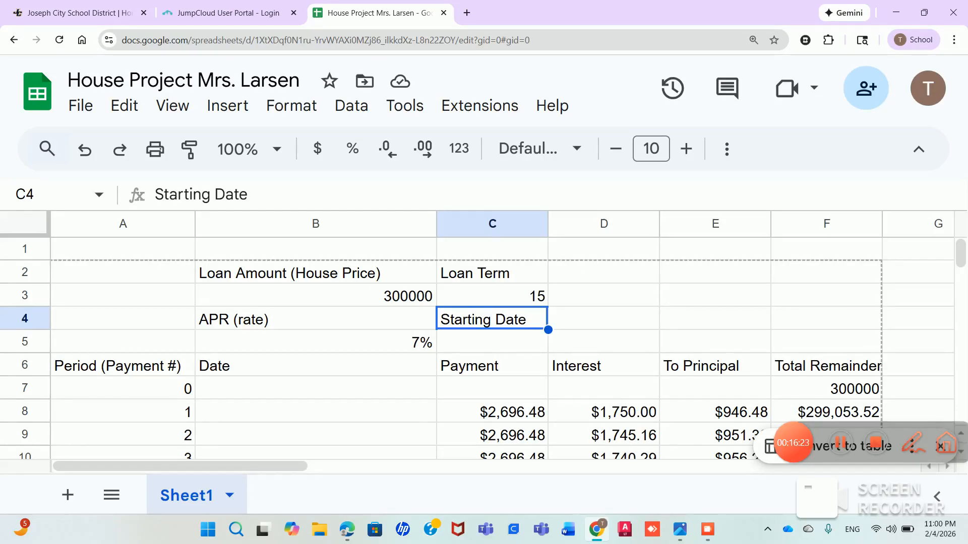
# Examine the amortization rows past period 180, checking how the total remainder behaves with the shorter loan term.
pyautogui.scroll(-3, 477, 348)
pyautogui.scroll(-16, 477, 348)
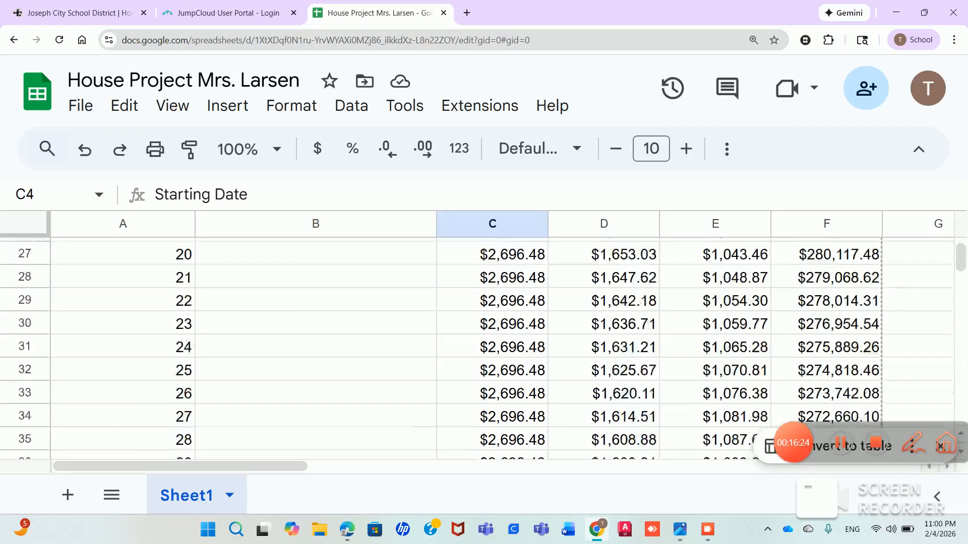
pyautogui.scroll(-17, 477, 348)
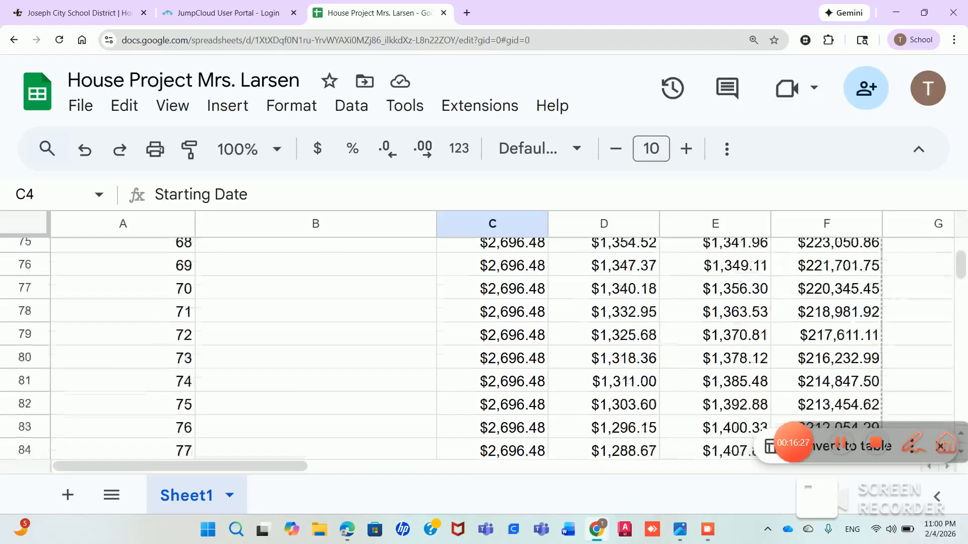
pyautogui.scroll(-7, 477, 347)
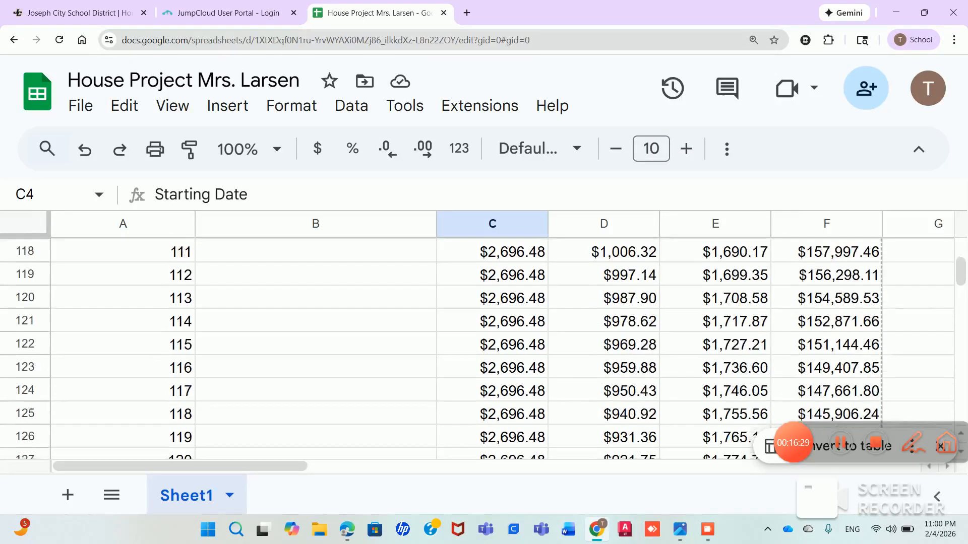
pyautogui.scroll(-12, 476, 347)
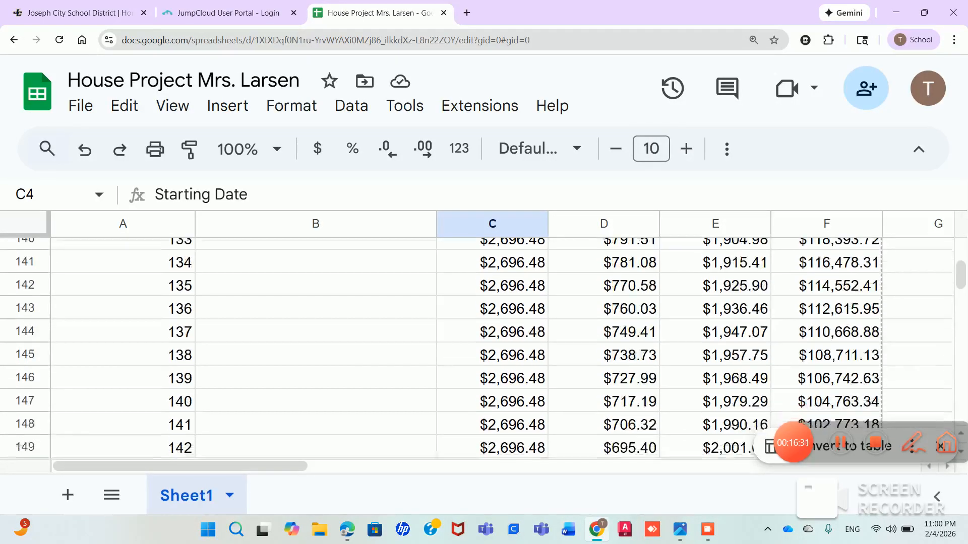
pyautogui.scroll(-10, 477, 348)
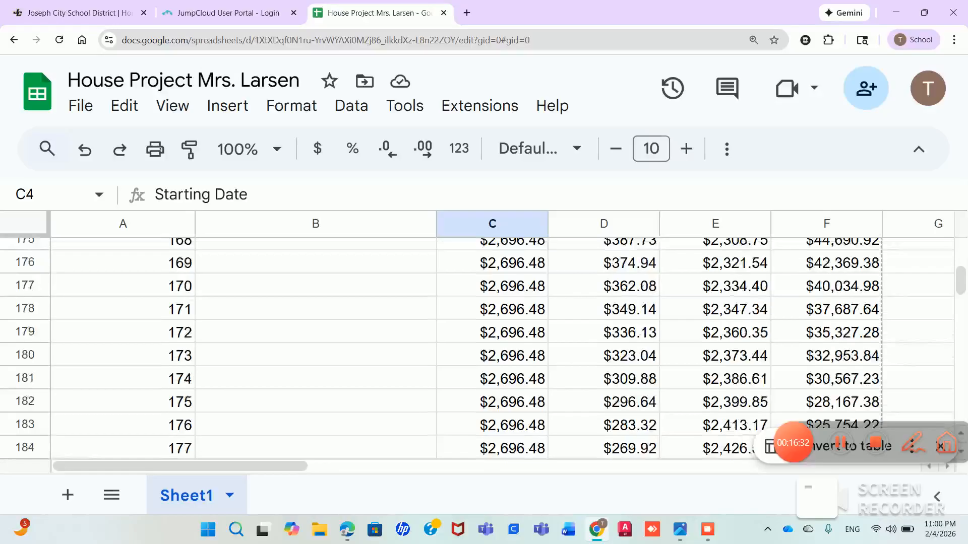
pyautogui.scroll(-1, 477, 348)
pyautogui.scroll(2, 477, 348)
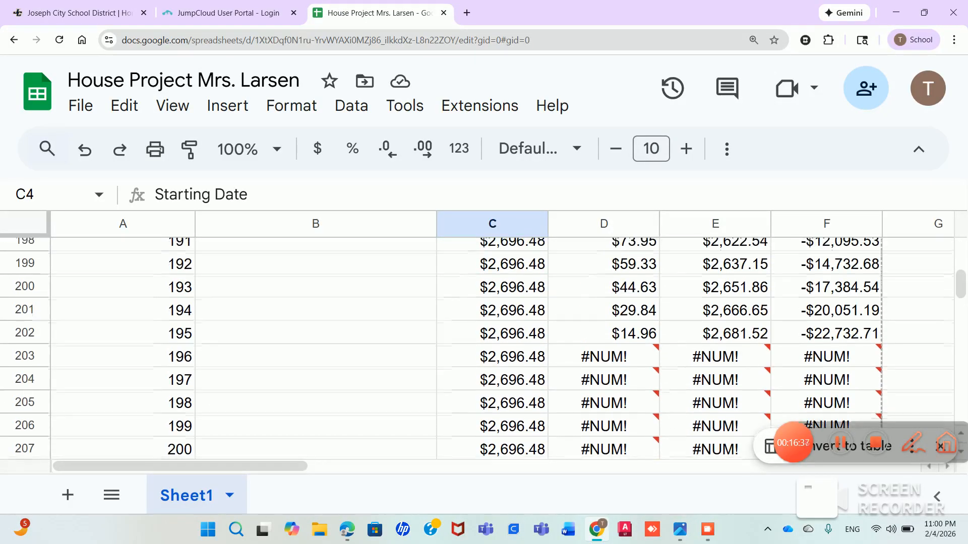
pyautogui.scroll(3, 477, 347)
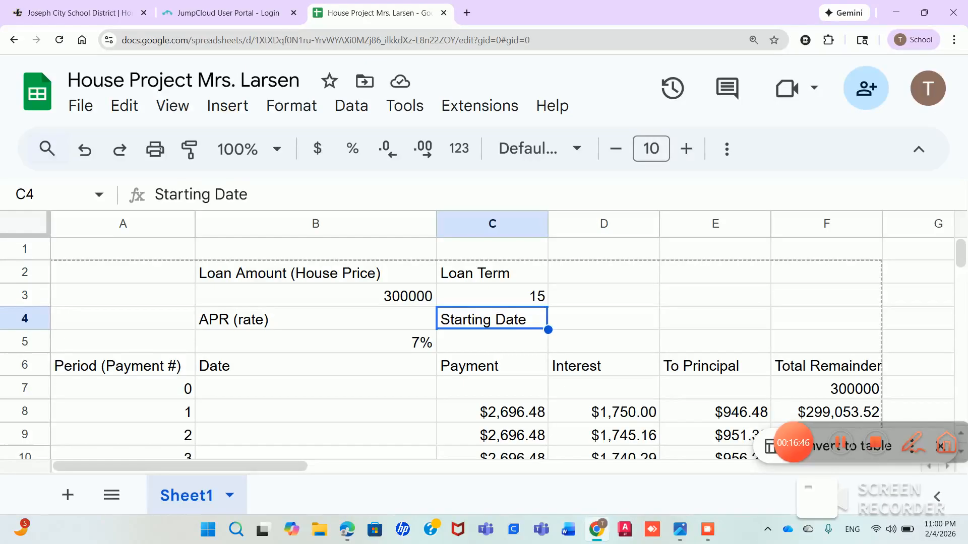
# Compare the payment formula in C8, and correct the interest formula in D8 to =-IPMT($B$5/12,A8,$C$3*12,$B$3).
pyautogui.click(492, 411)
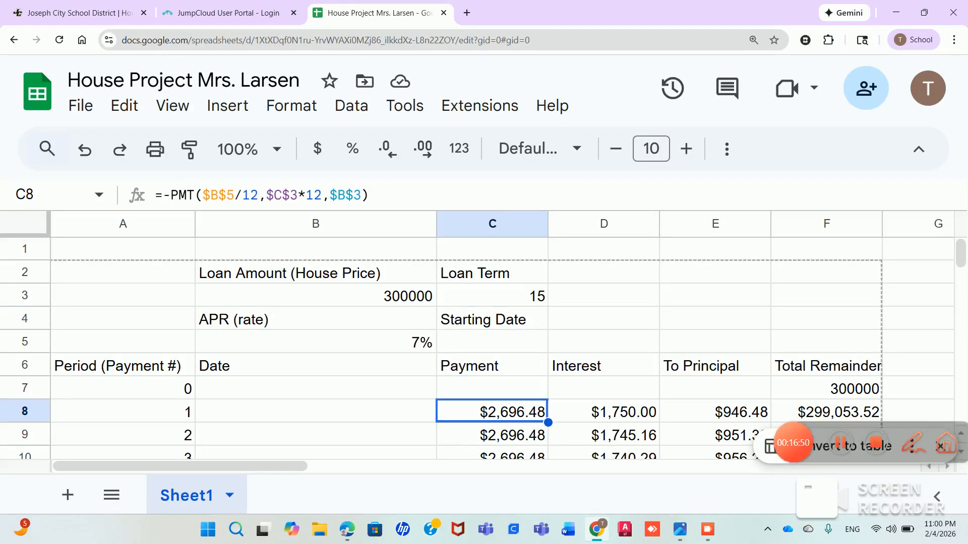
pyautogui.click(603, 412)
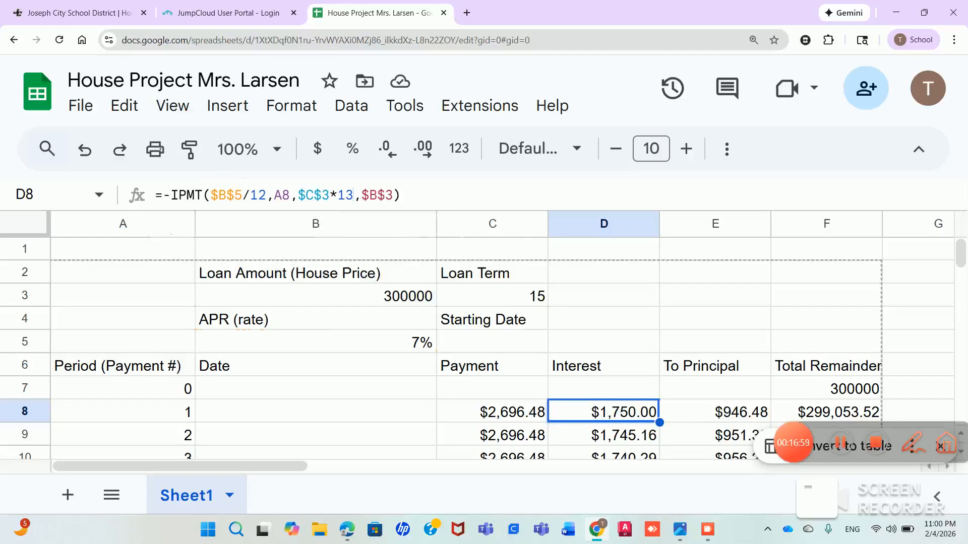
pyautogui.click(354, 195)
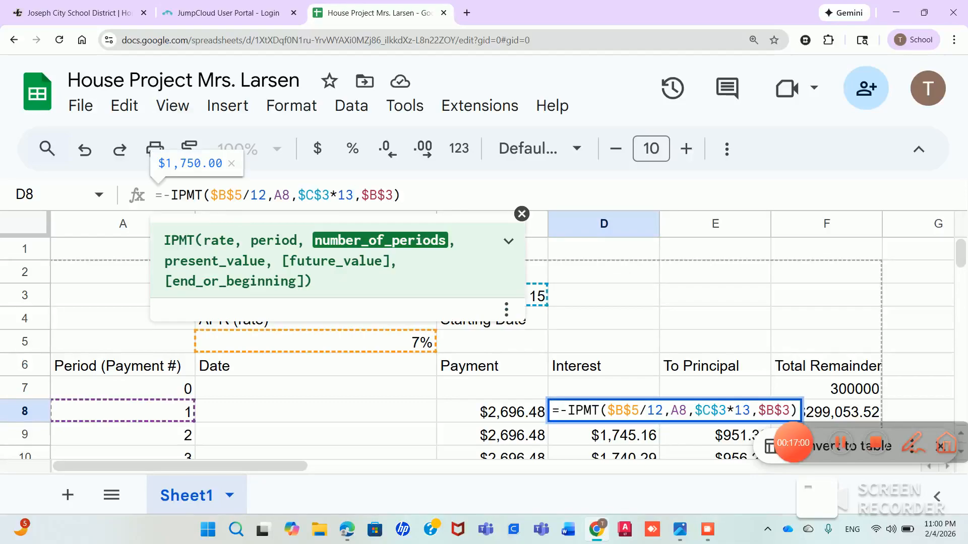
pyautogui.press('BackSpace')
pyautogui.write('2')
pyautogui.press('Return')
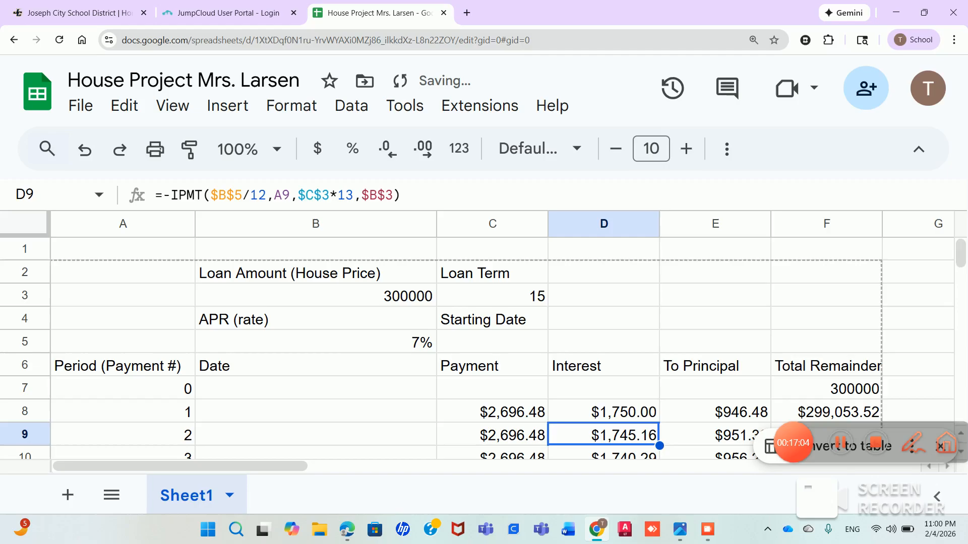
# Fill the interest formula from D8 down to period 360 in row 367.
pyautogui.press('Up')
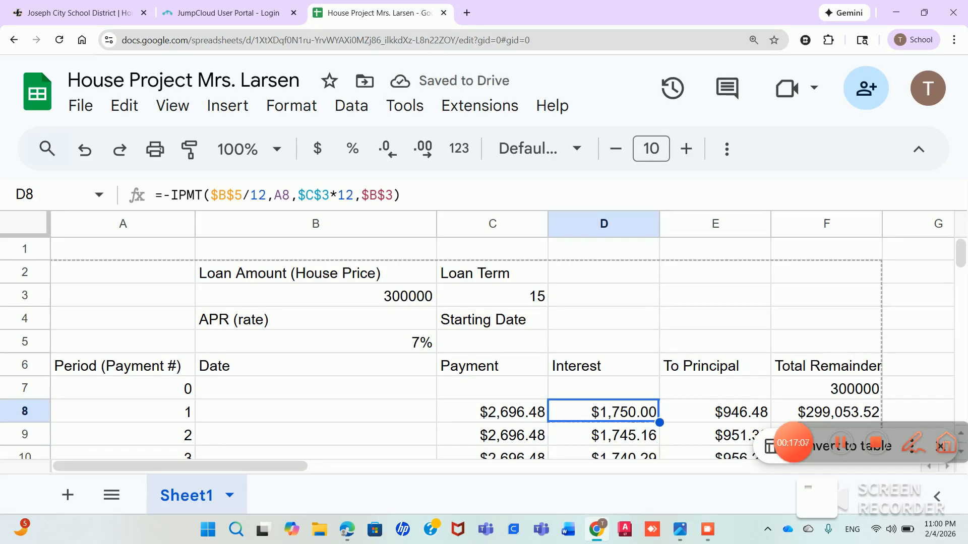
pyautogui.scroll(-20, 504, 348)
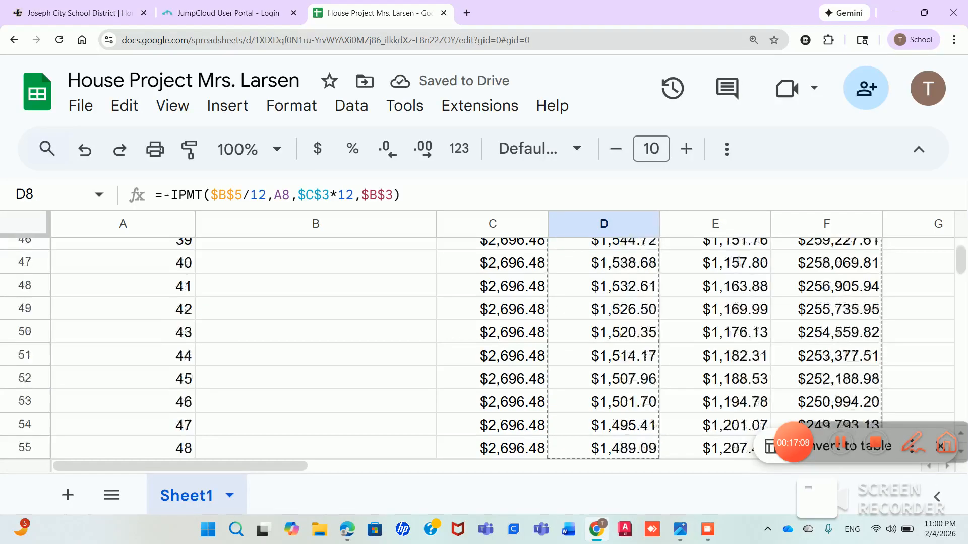
pyautogui.scroll(-20, 504, 348)
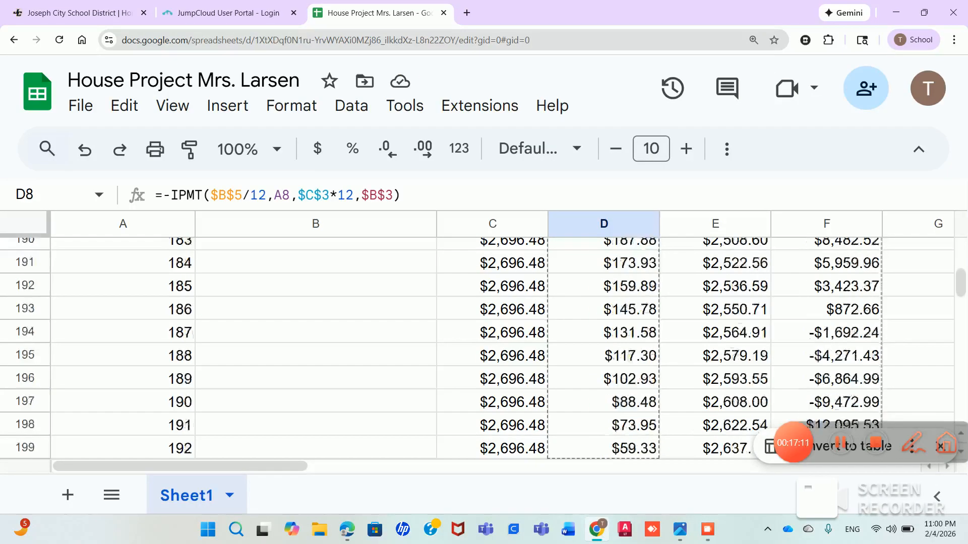
pyautogui.scroll(-20, 504, 348)
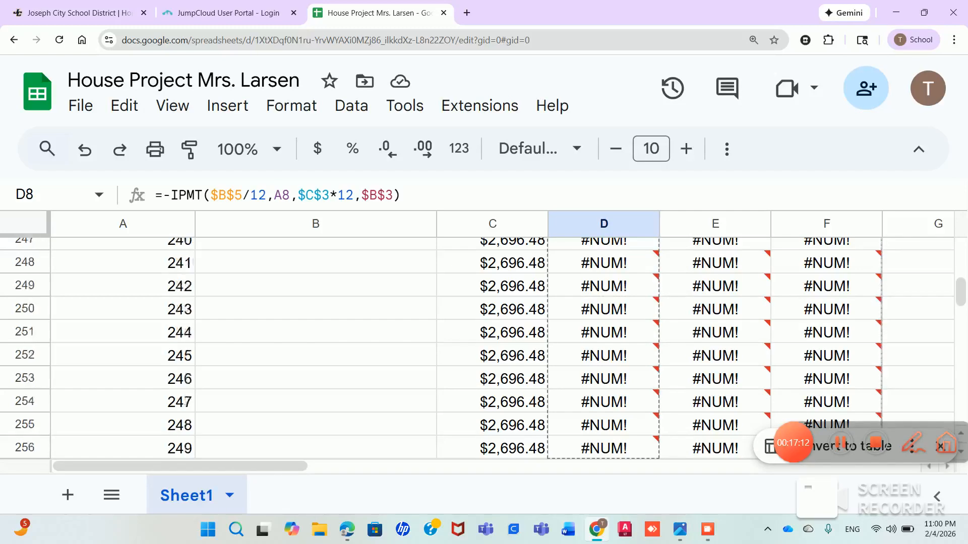
pyautogui.scroll(-20, 505, 348)
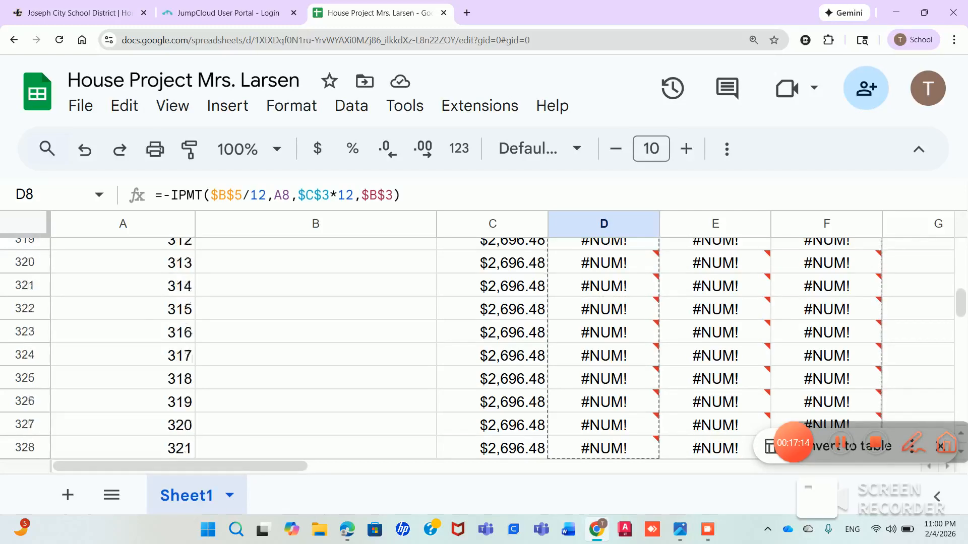
pyautogui.scroll(-5, 505, 348)
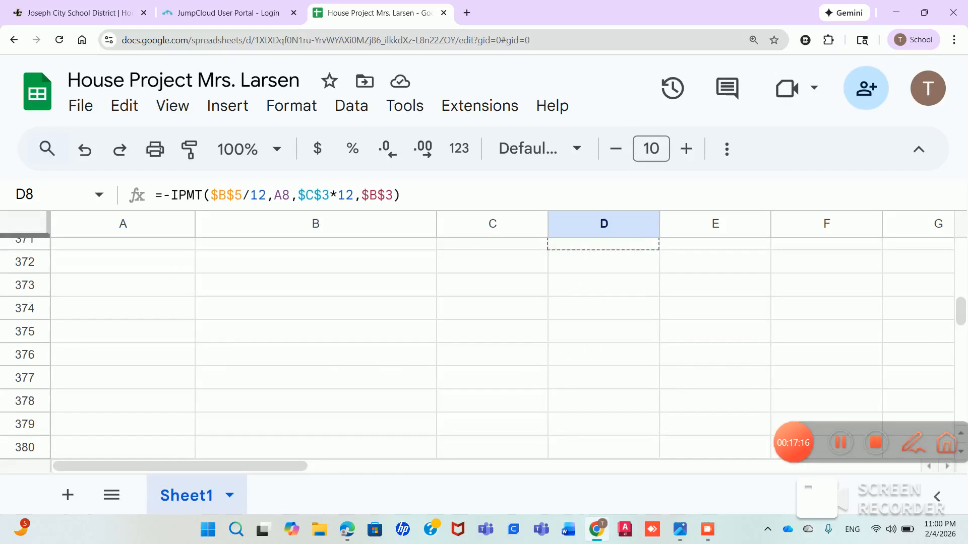
pyautogui.scroll(3, 505, 347)
pyautogui.moveTo(643, 250); pyautogui.dragTo(642, 343)
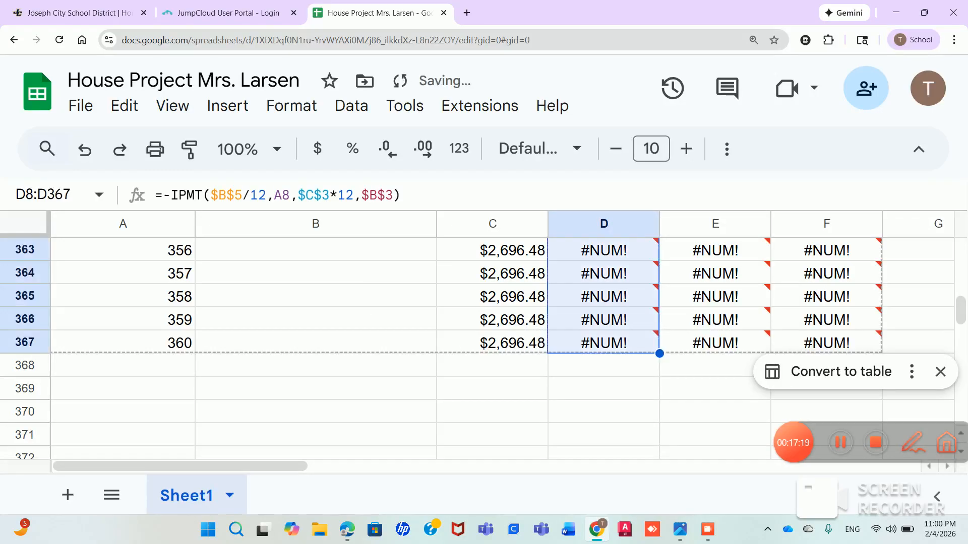
# Check the total remainder for period 180 in F187 and review the payment formula in C8 without changing it.
pyautogui.moveTo(960, 310); pyautogui.dragTo(960, 282)
pyautogui.click(826, 329)
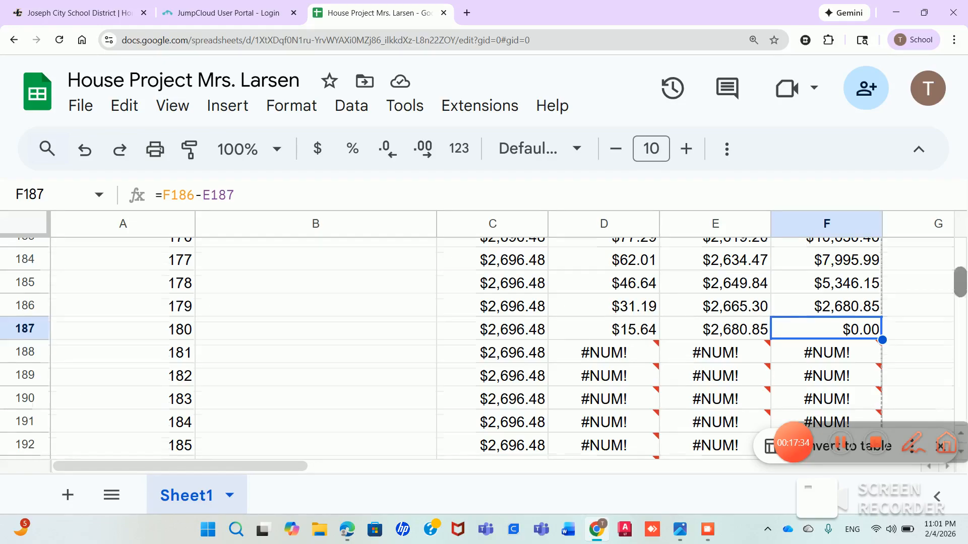
pyautogui.moveTo(960, 283); pyautogui.dragTo(960, 252)
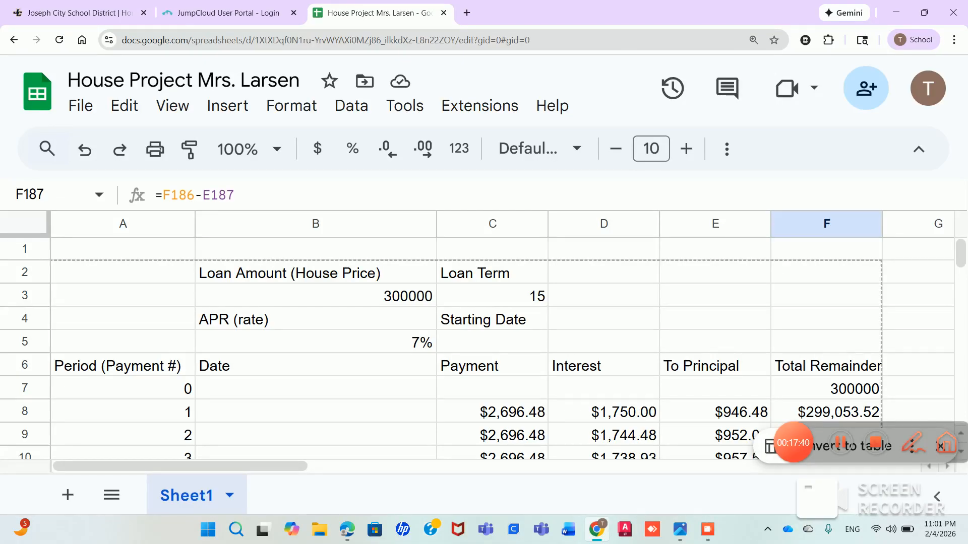
pyautogui.click(492, 412)
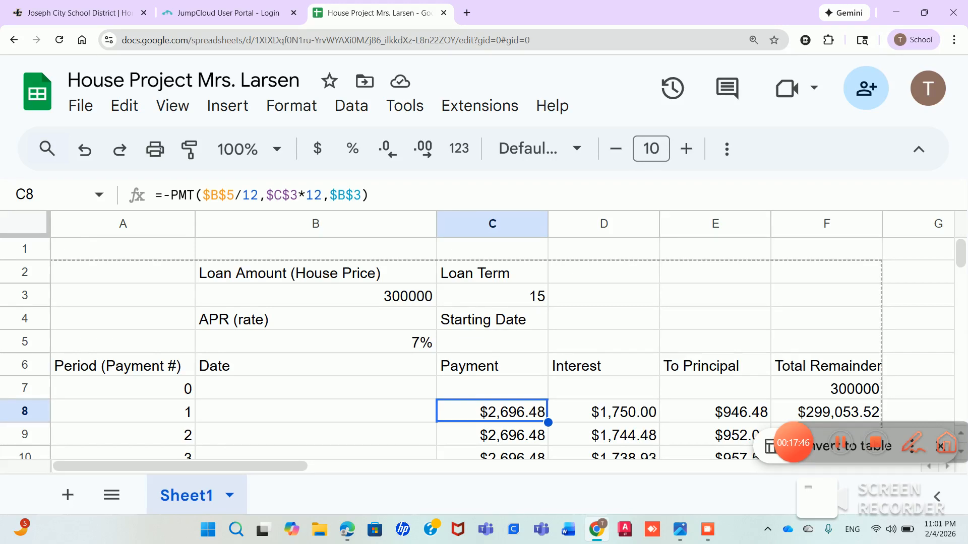
pyautogui.click(370, 195)
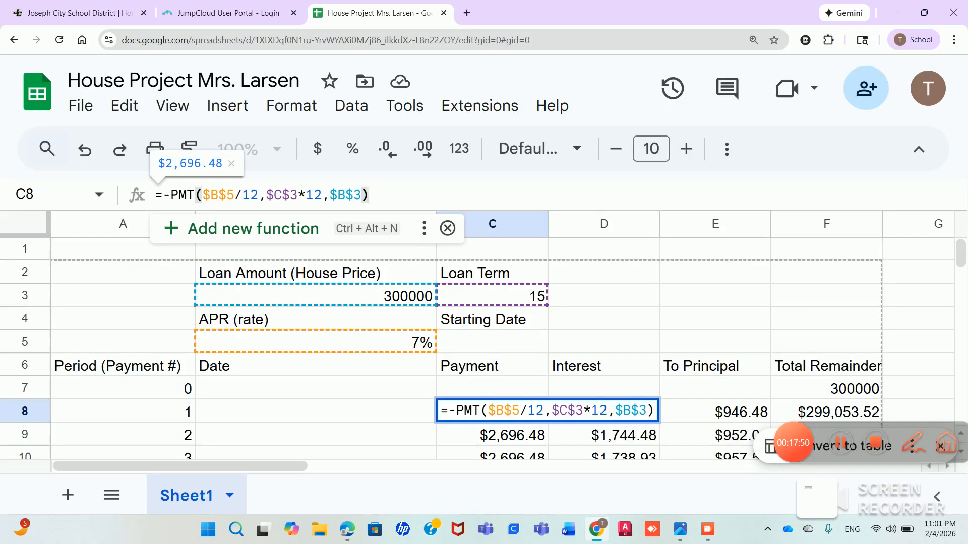
pyautogui.click(604, 342)
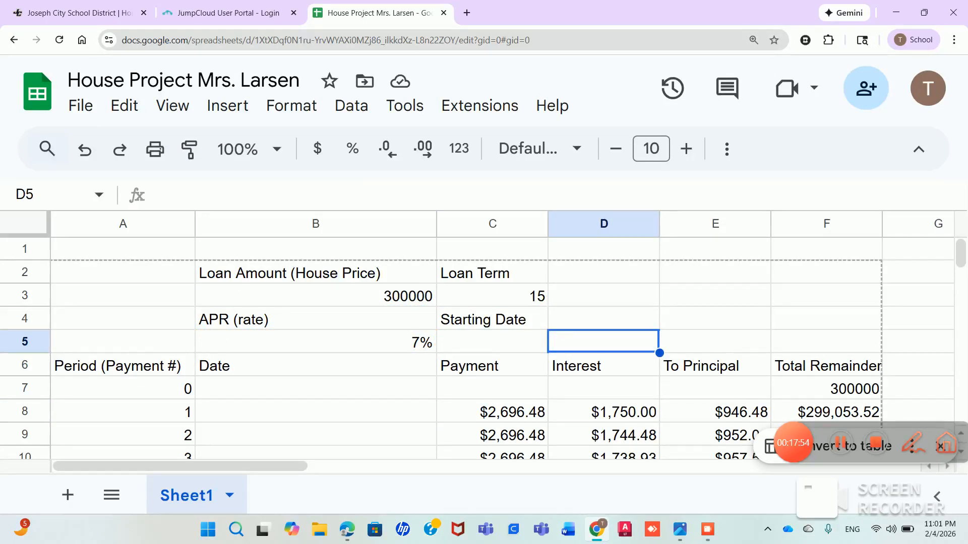
# Select the interest amounts for periods 1 to 180 in D8:D187 and check their sum.
pyautogui.moveTo(604, 412); pyautogui.dragTo(604, 343)
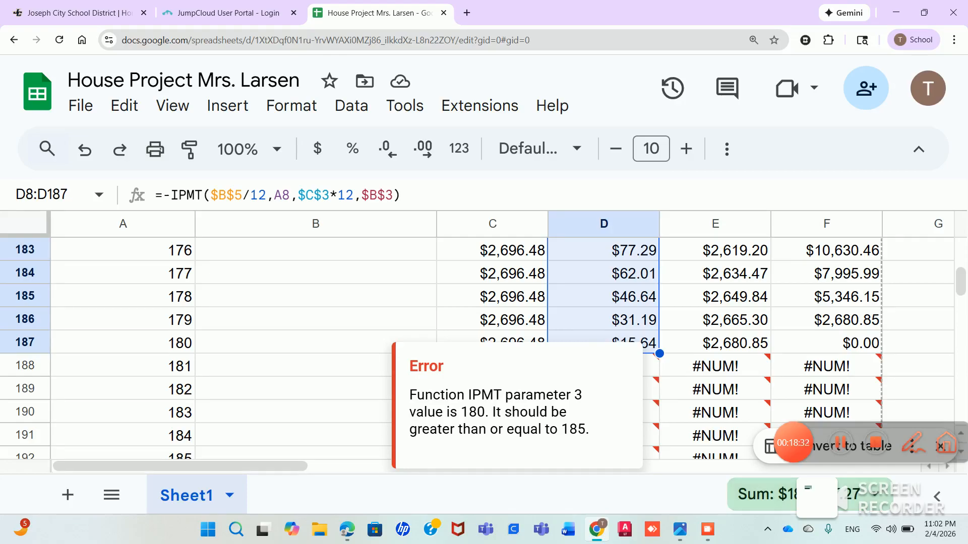
pyautogui.scroll(-2, 477, 347)
pyautogui.scroll(5, 477, 347)
pyautogui.scroll(20, 477, 348)
pyautogui.scroll(17, 476, 347)
pyautogui.scroll(11, 476, 348)
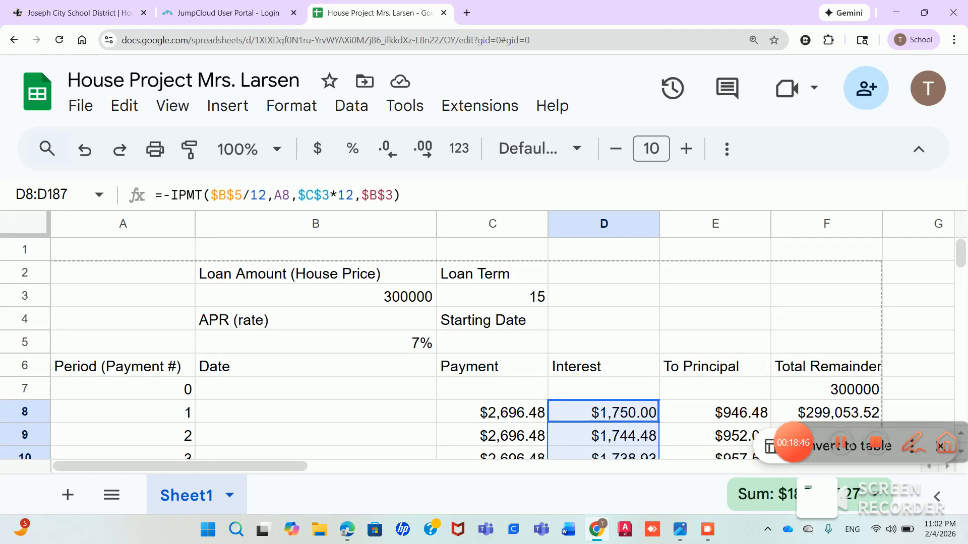
pyautogui.click(603, 342)
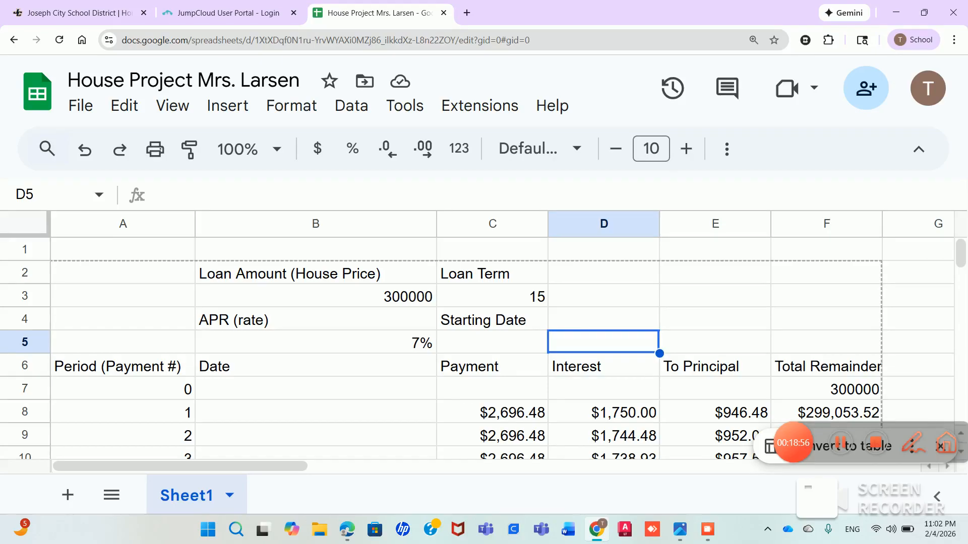
# Insert a line chart of the interest amounts in D8:D187 and close the chart editor.
pyautogui.moveTo(604, 412); pyautogui.dragTo(604, 309)
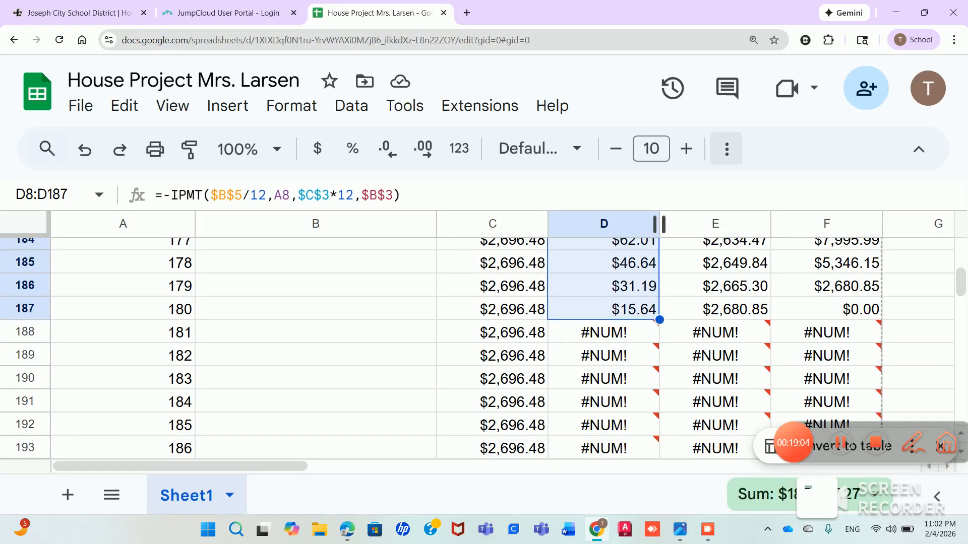
pyautogui.click(727, 148)
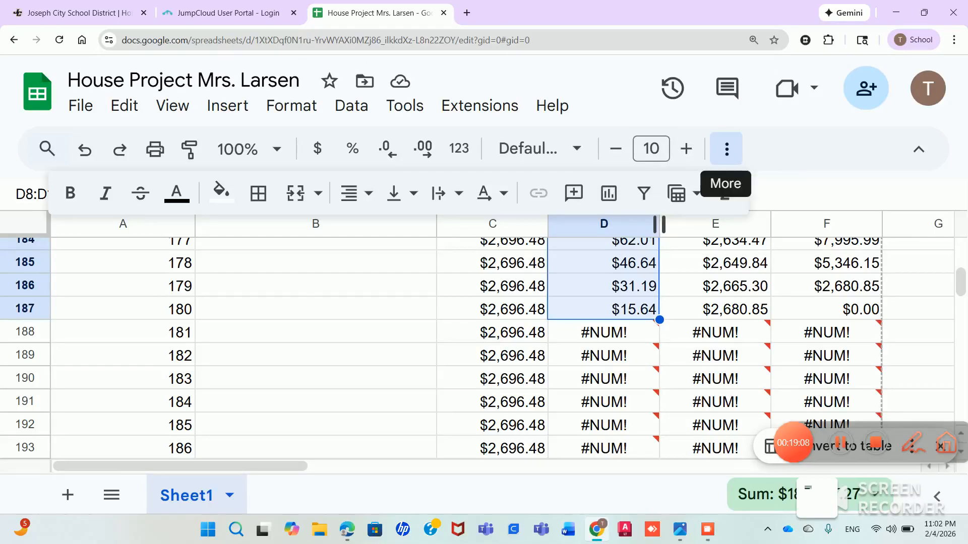
pyautogui.click(608, 193)
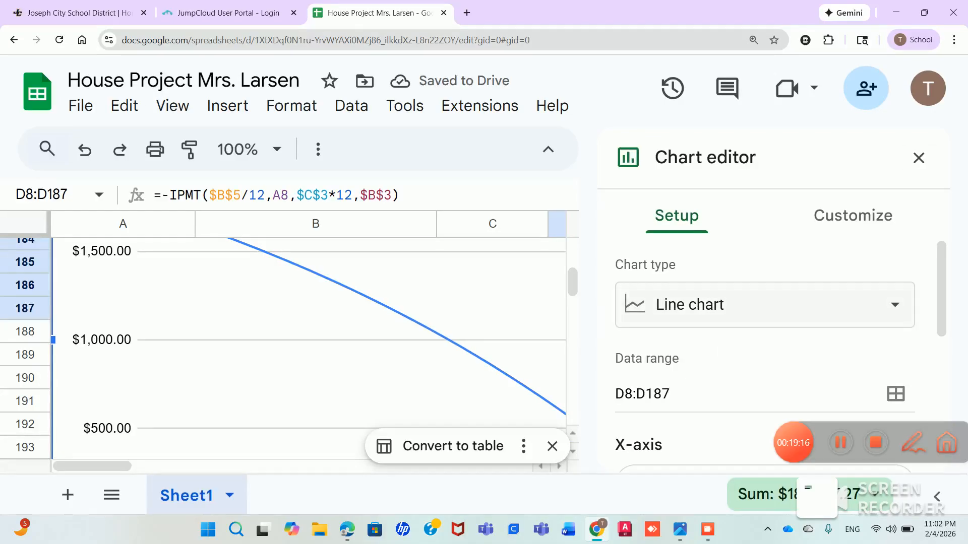
pyautogui.click(919, 158)
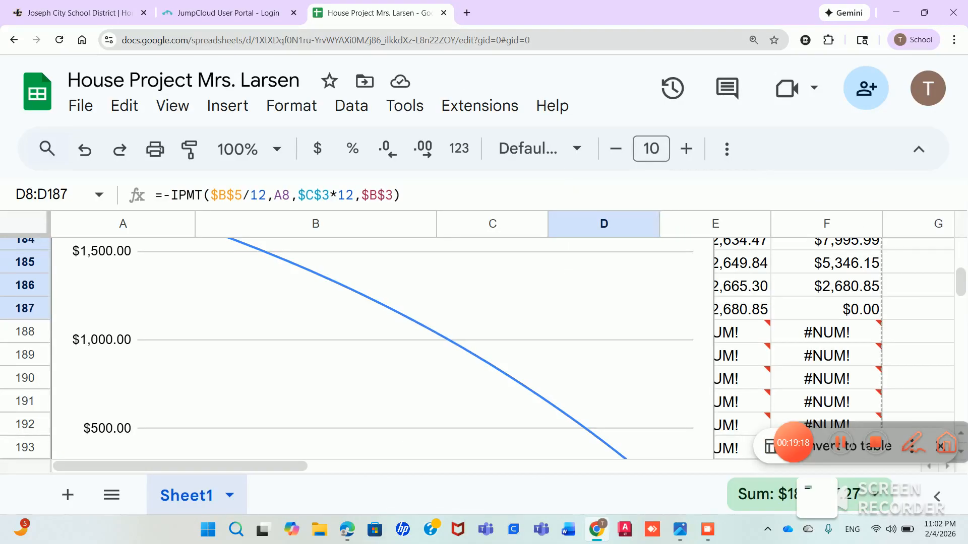
# Hide the menu bar to enlarge the sheet area and move the interest line chart slightly down.
pyautogui.scroll(-2, 484, 348)
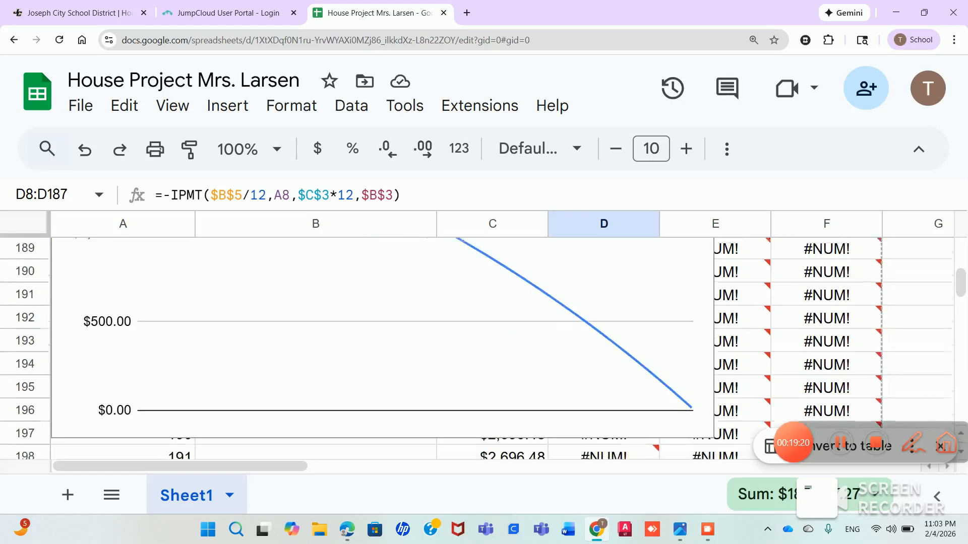
pyautogui.scroll(2, 484, 348)
pyautogui.scroll(1, 484, 348)
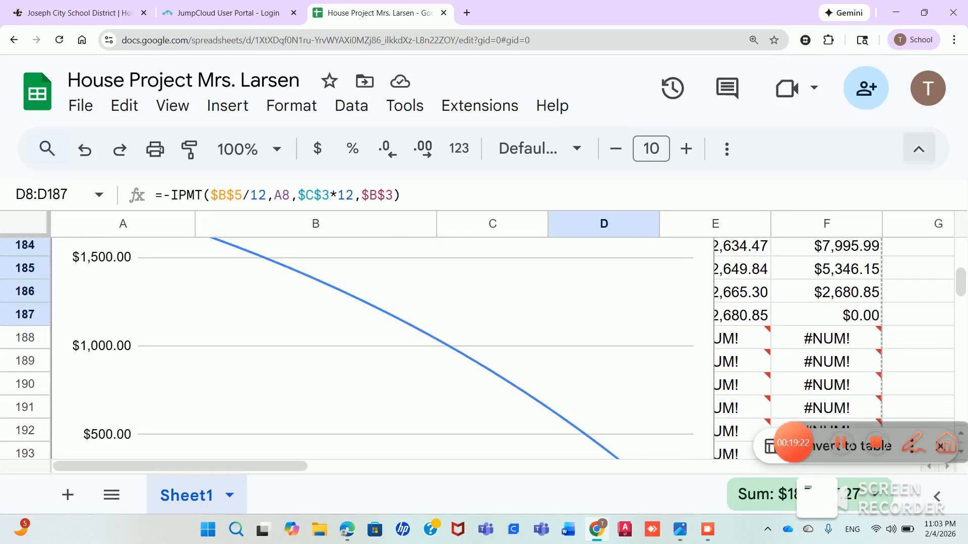
pyautogui.click(918, 149)
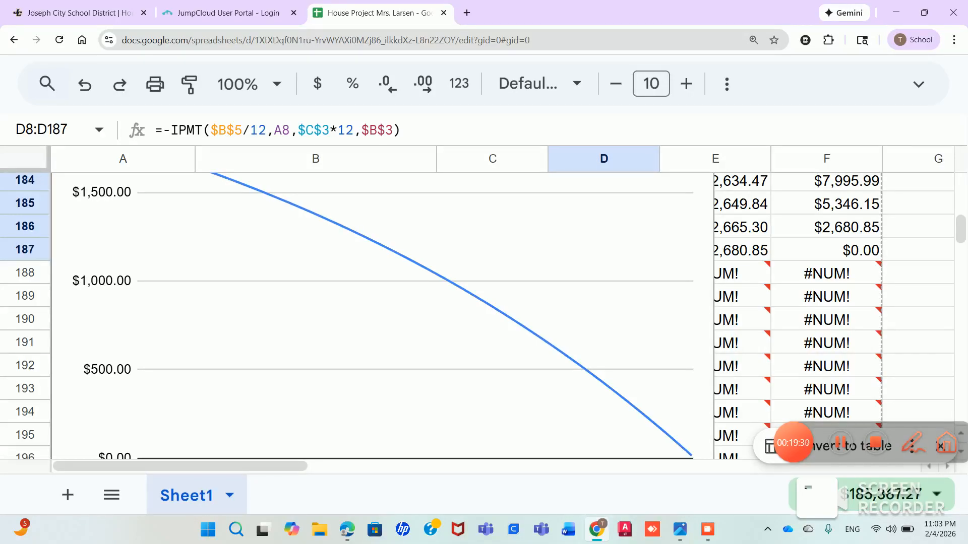
pyautogui.click(383, 315)
pyautogui.moveTo(383, 316); pyautogui.dragTo(386, 342)
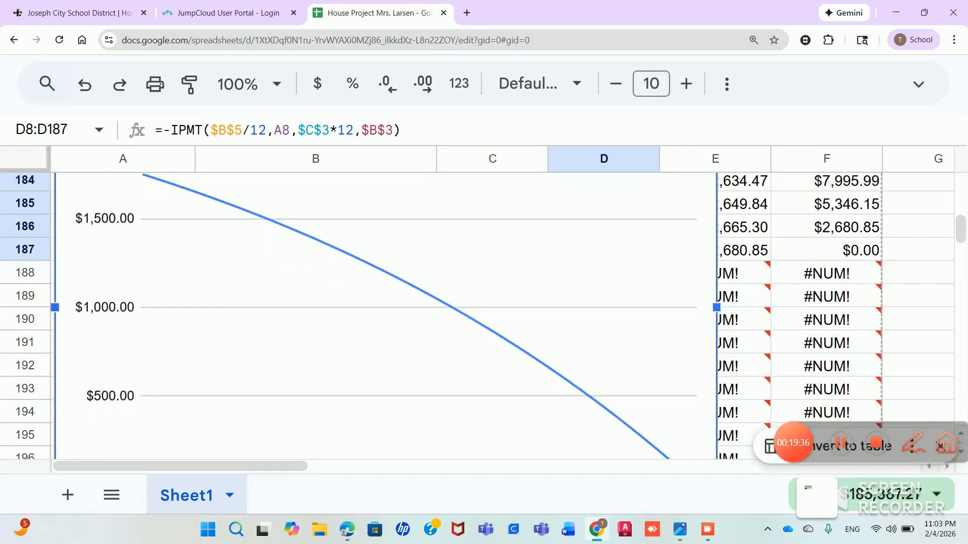
# Insert a line chart of the principal amounts in E8:E187 and close the chart editor.
pyautogui.click(744, 250)
pyautogui.moveTo(744, 250); pyautogui.dragTo(726, 349)
pyautogui.click(727, 84)
pyautogui.click(609, 128)
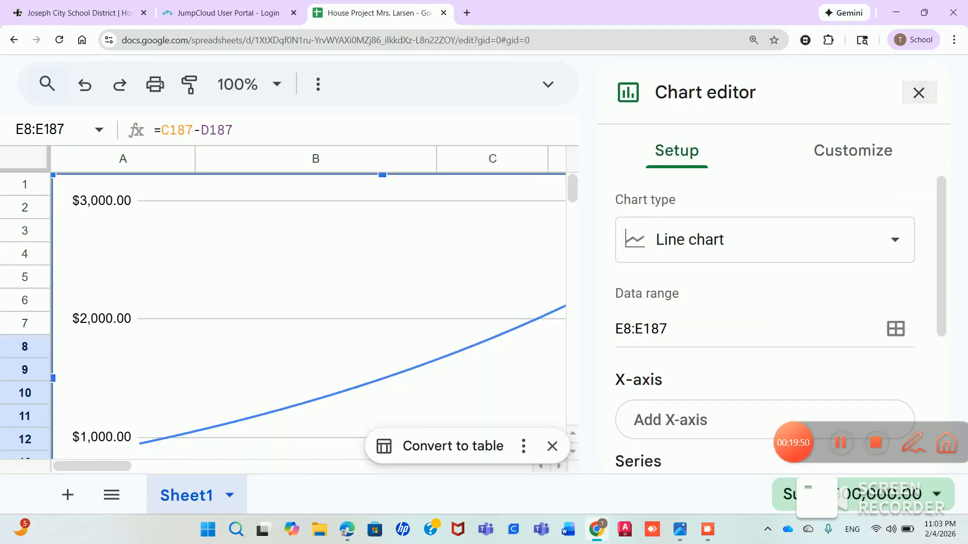
pyautogui.click(919, 93)
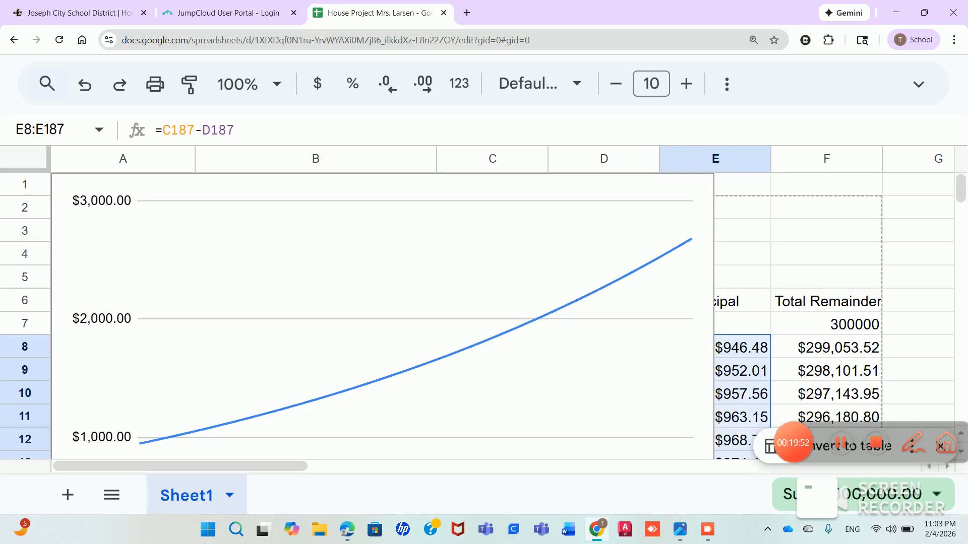